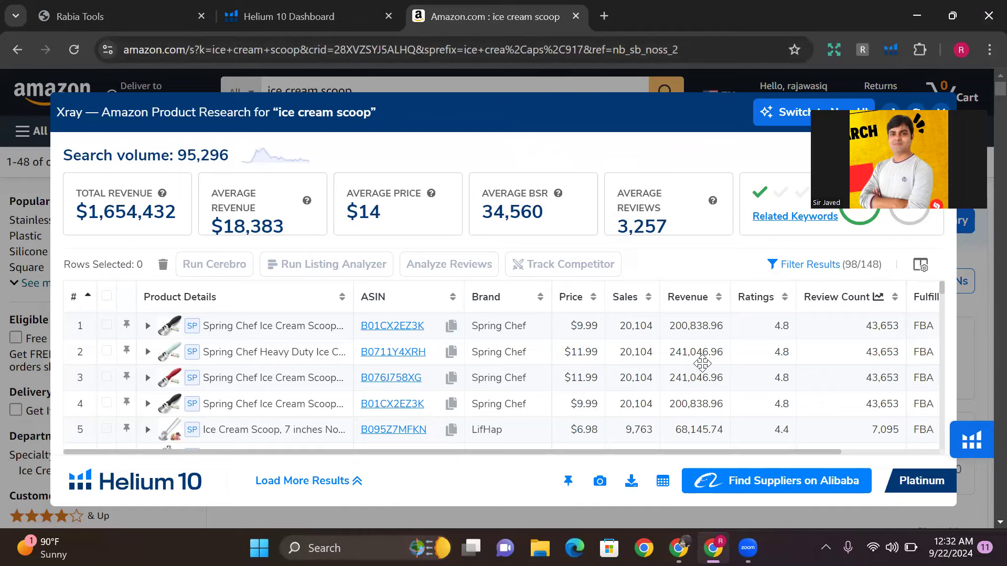
Switch to the product validation sheet in Google Sheets and change the competing products criterion to less than 2000 products.
left_click(678, 548)
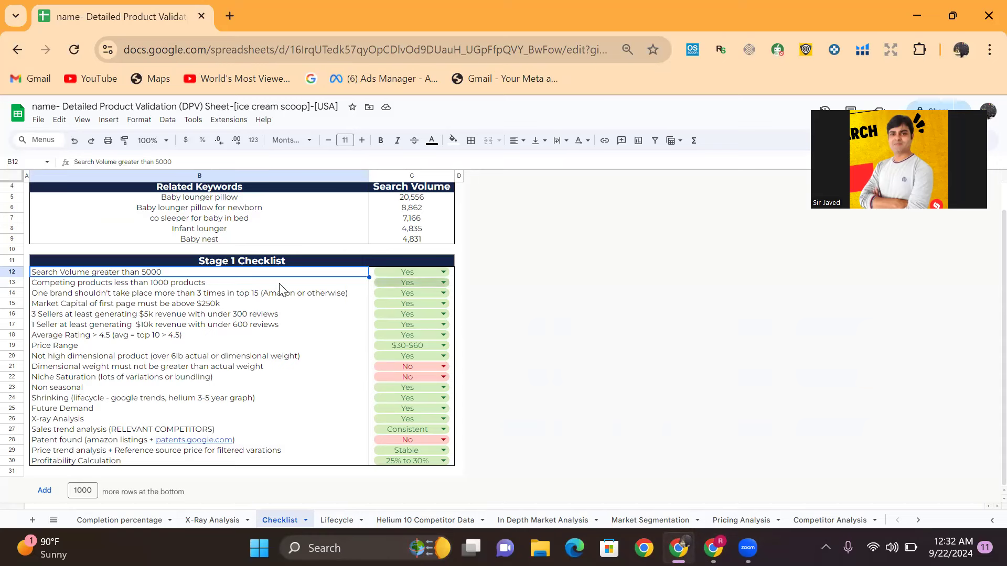
left_click(158, 285)
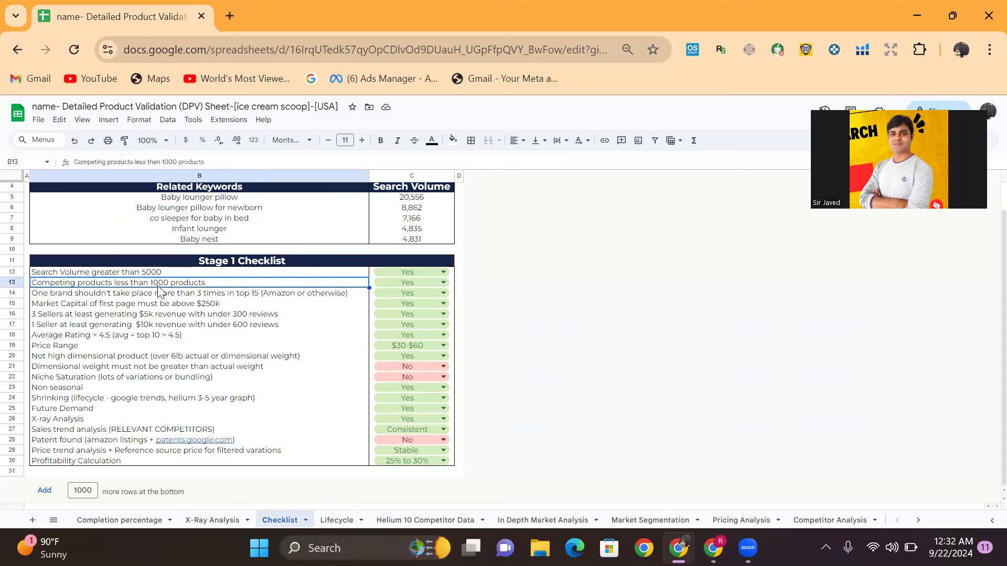
double_click(158, 285)
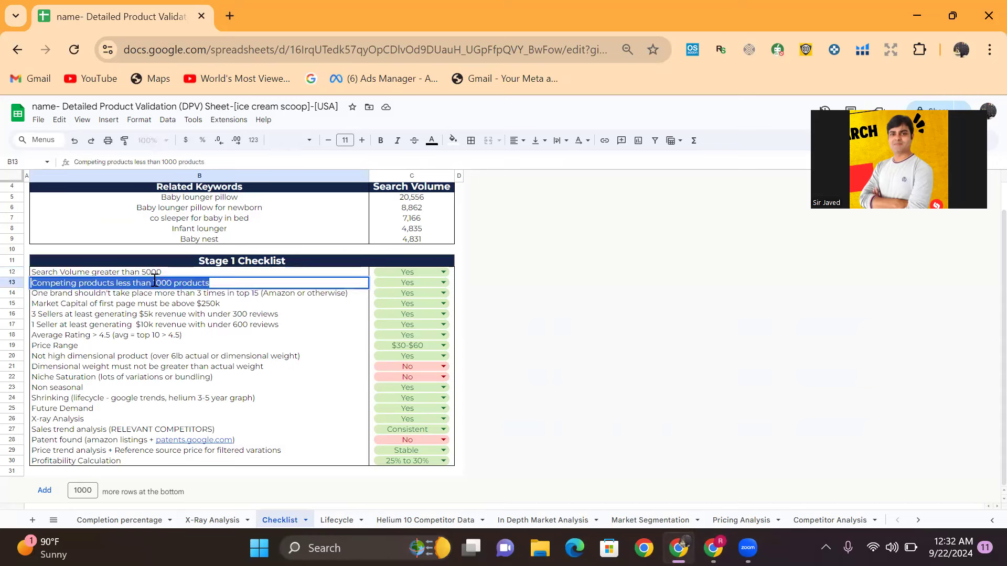
left_click_drag(154, 282, 170, 284)
type("2000")
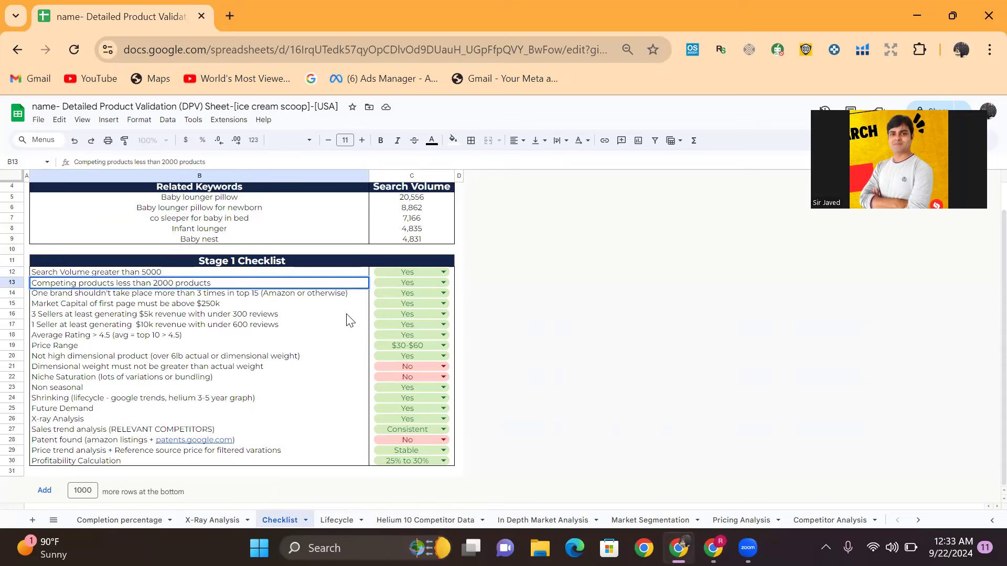
Change the first-page market capital criterion in the Stage 1 Checklist to above $300k.
double_click(218, 306)
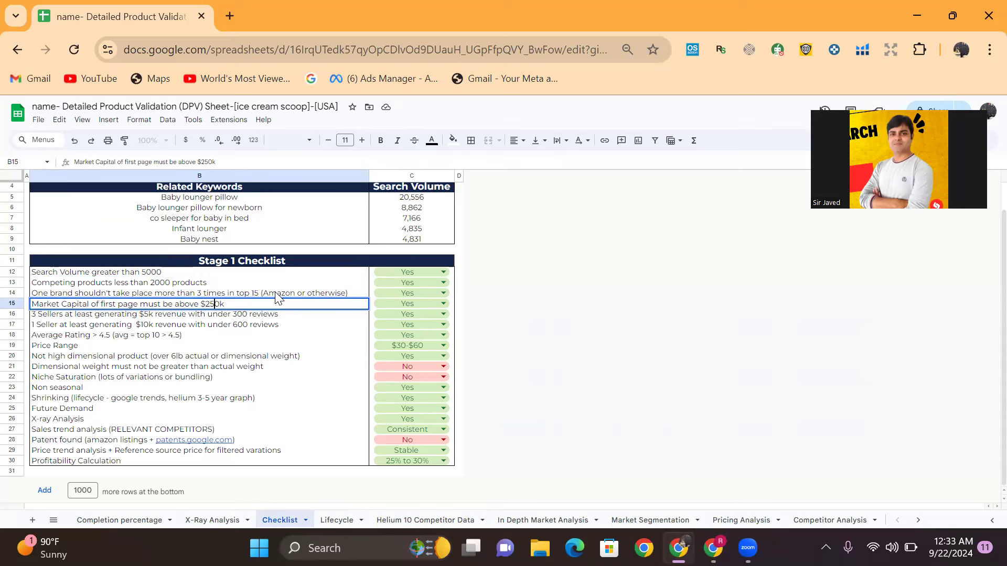
left_click(219, 306)
key("BackSpace")
key("BackSpace")
key("BackSpace")
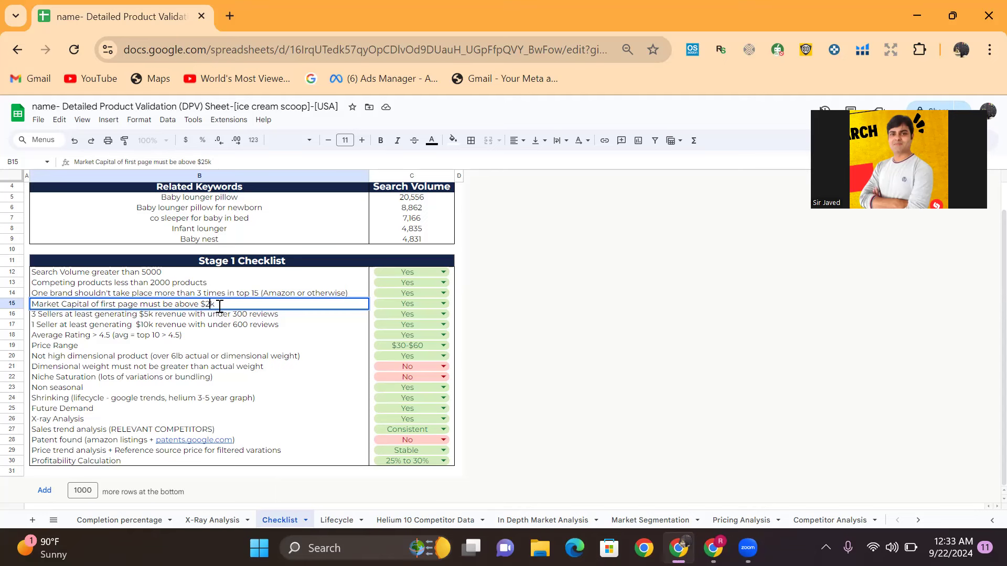
type("300")
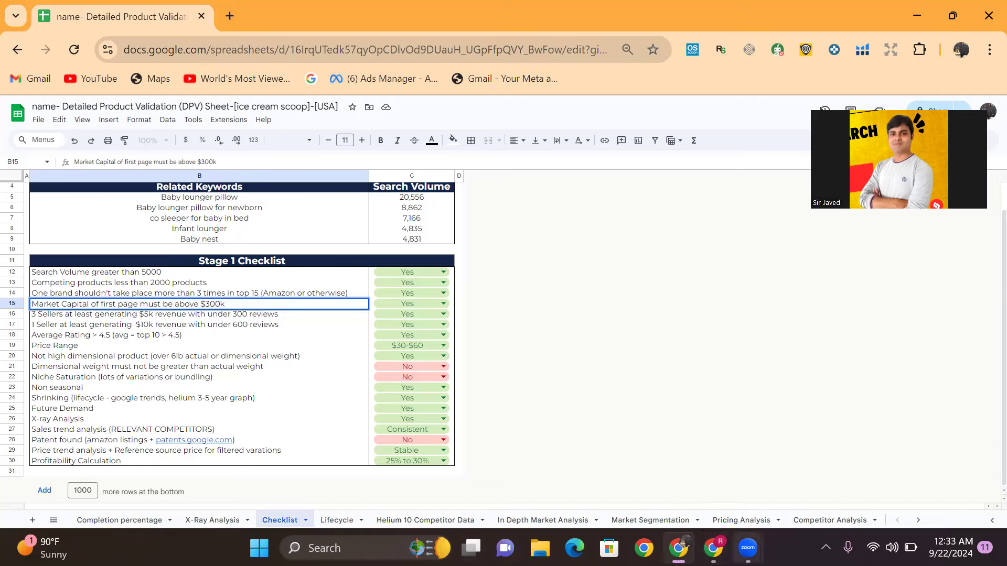
Switch to the Amazon Xray results for ice cream scoop, check the total revenue, and apply the filter hiding sponsored products.
left_click(712, 548)
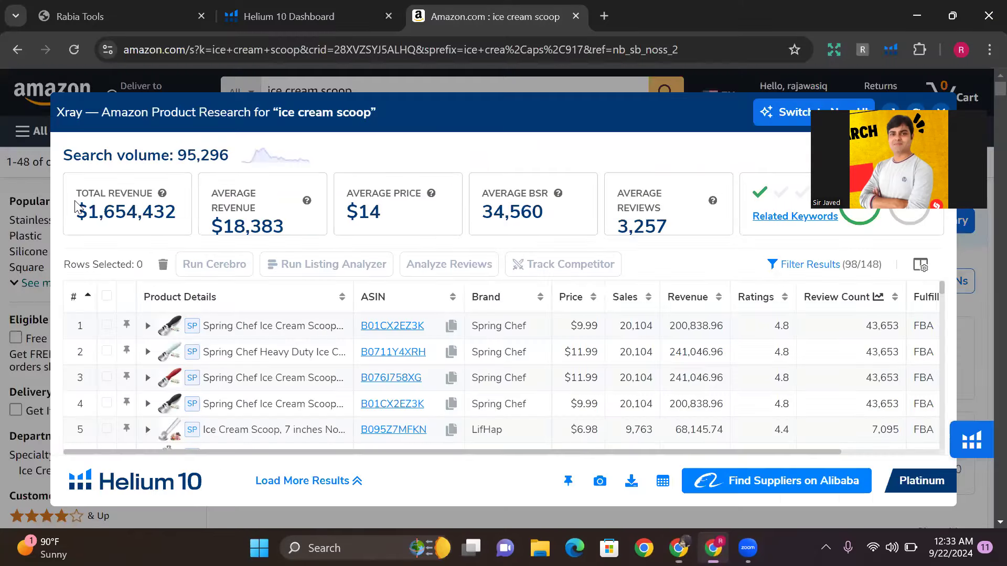
left_click_drag(78, 215, 188, 220)
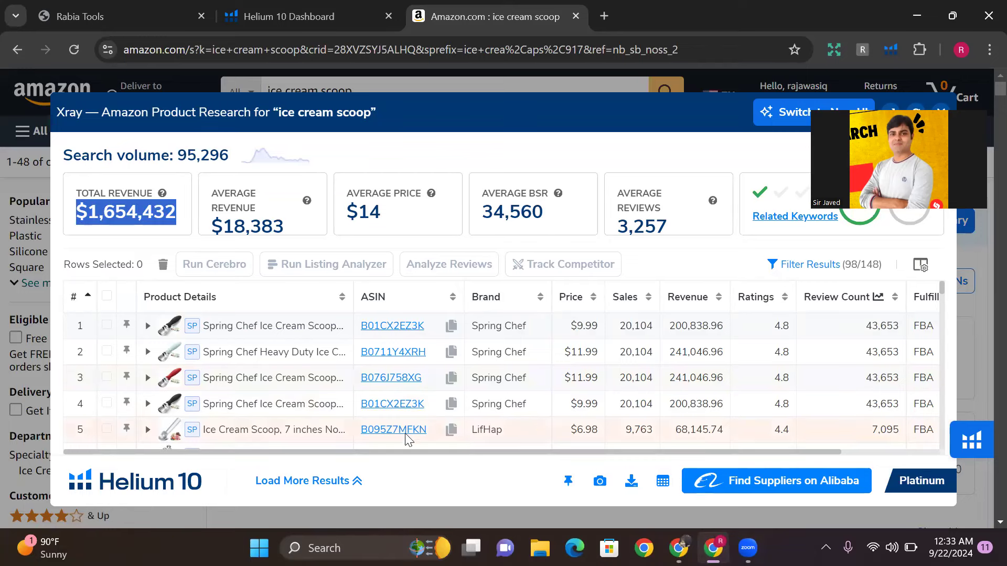
left_click(821, 266)
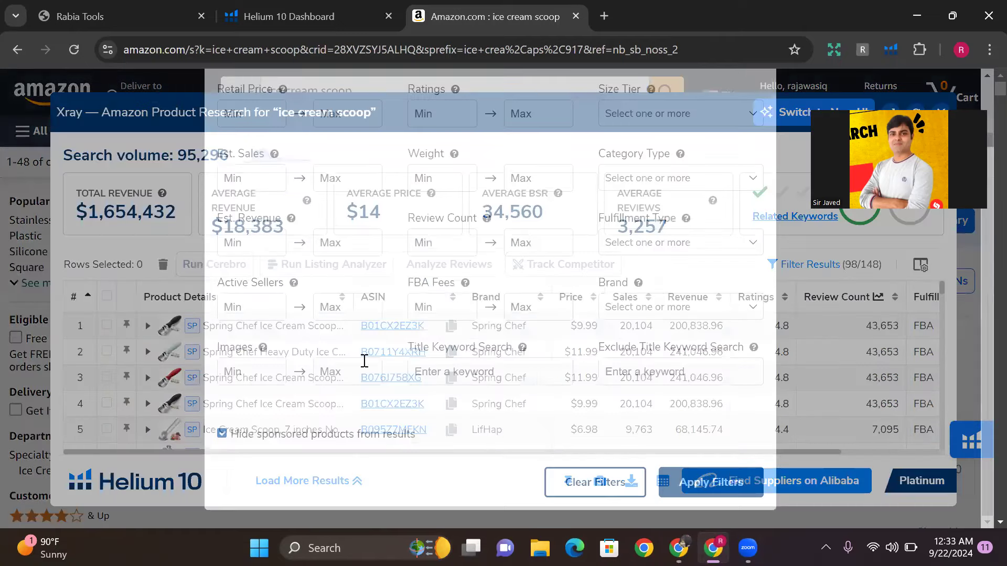
left_click(690, 485)
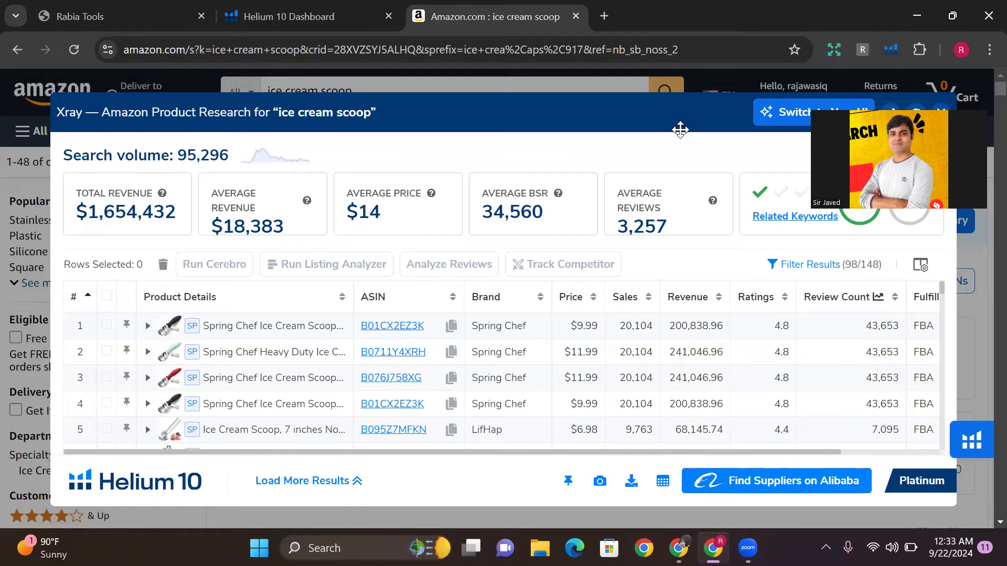
left_click_drag(674, 130, 644, 115)
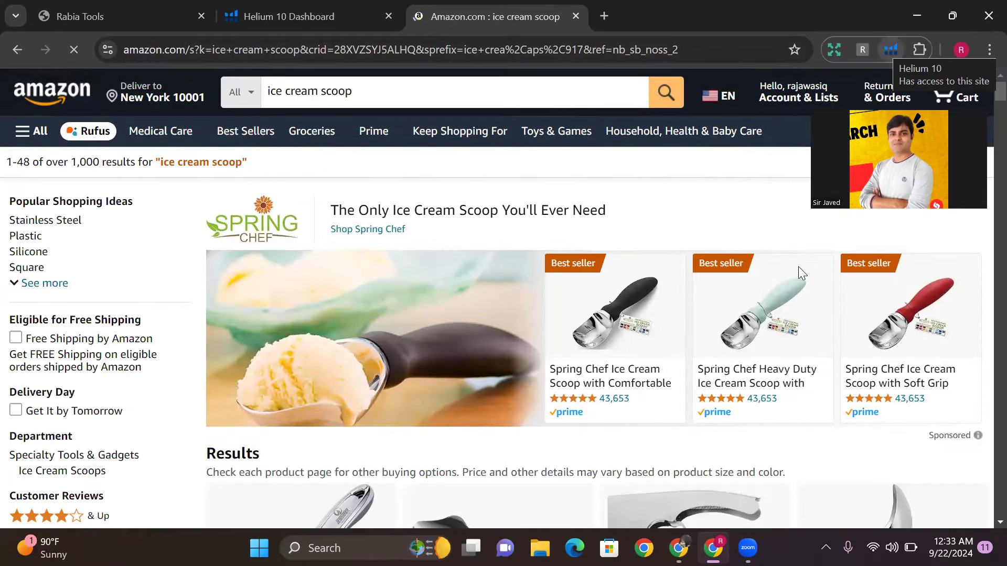
Return to the checklist in Google Sheets and set the 3-seller $5k revenue criterion to under 500 reviews.
key("alt+Tab")
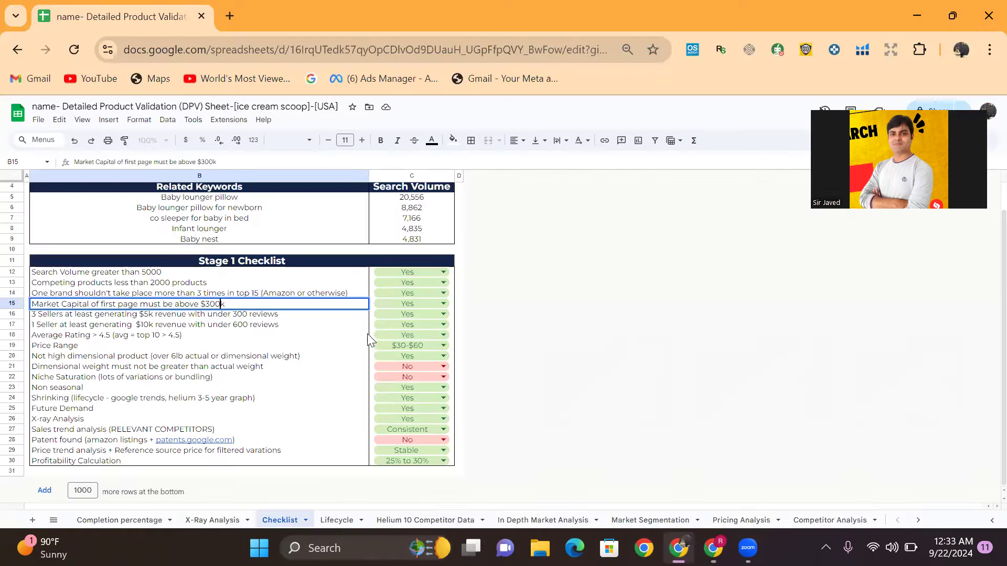
left_click(320, 326)
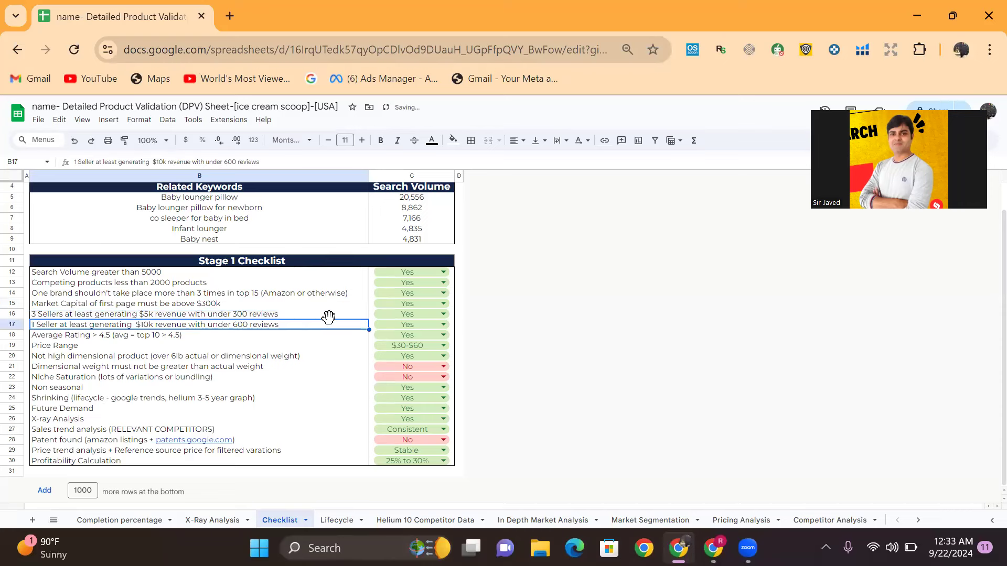
left_click(231, 315)
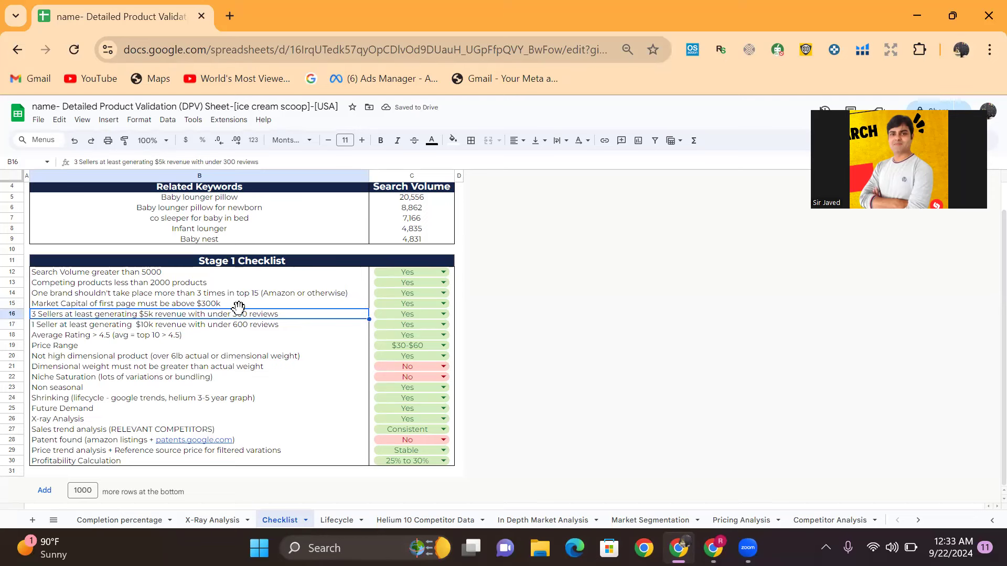
double_click(240, 314)
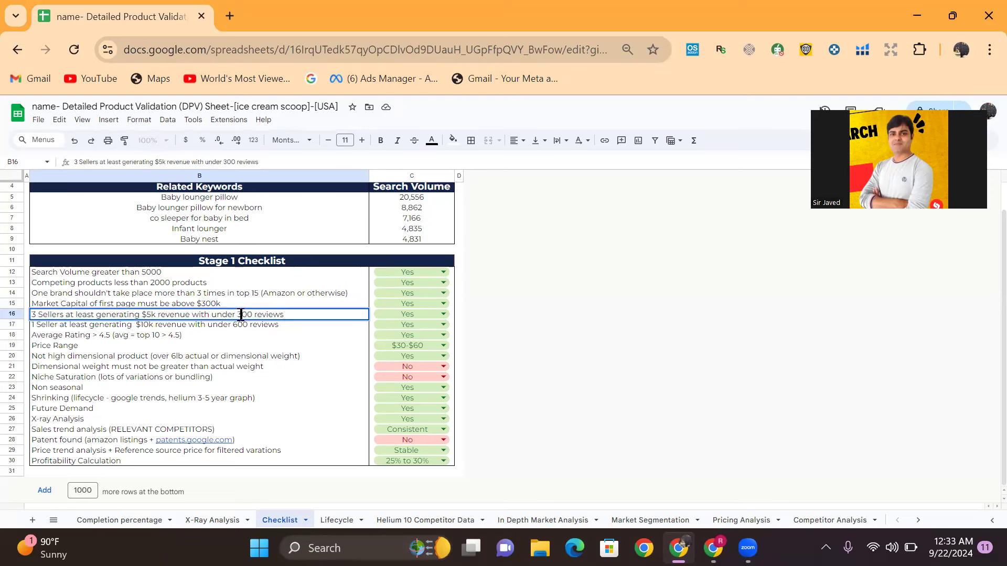
key("BackSpace")
type("5")
left_click(246, 325)
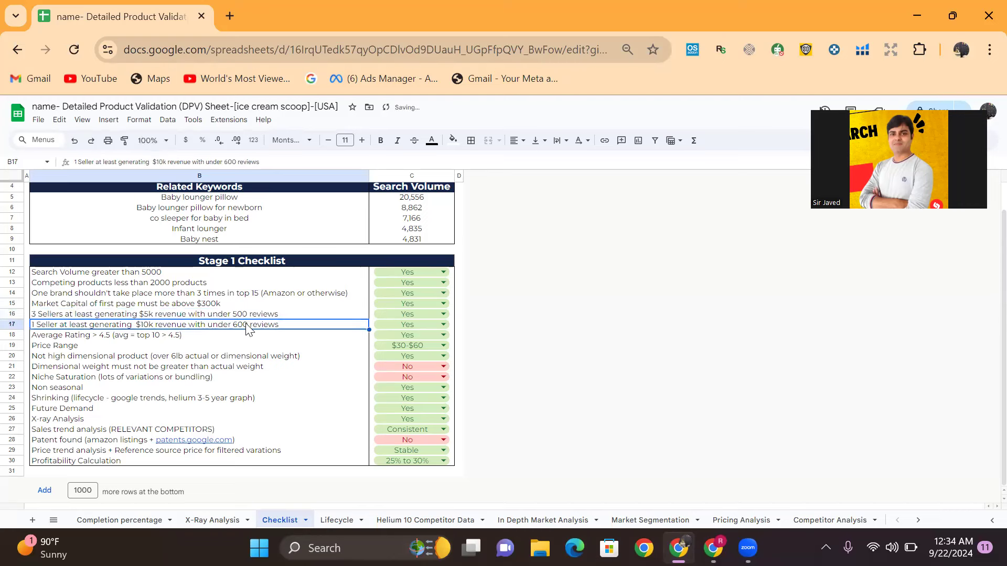
Select $30-$60 as the Price Range answer in the Stage 1 Checklist.
left_click(192, 337)
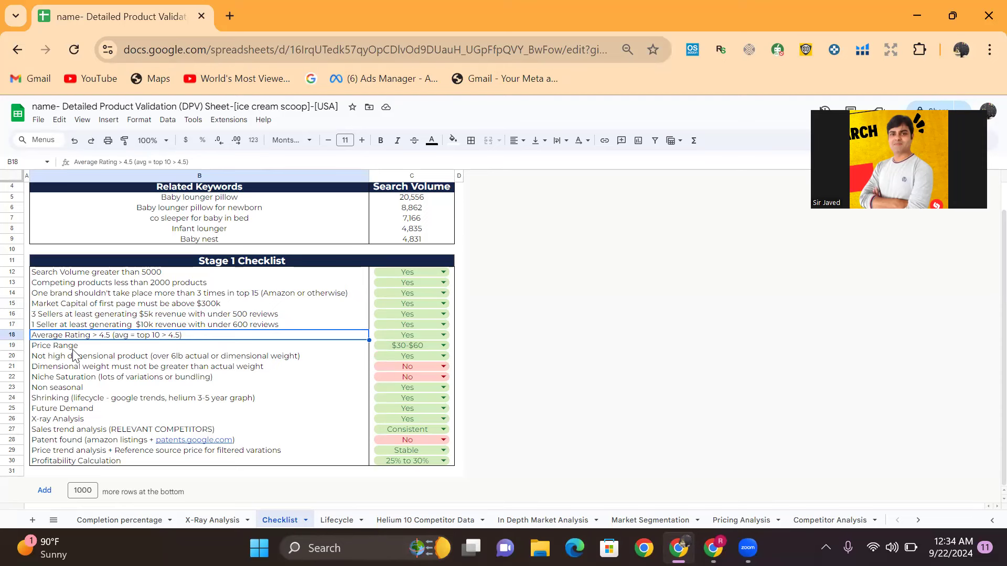
left_click(432, 344)
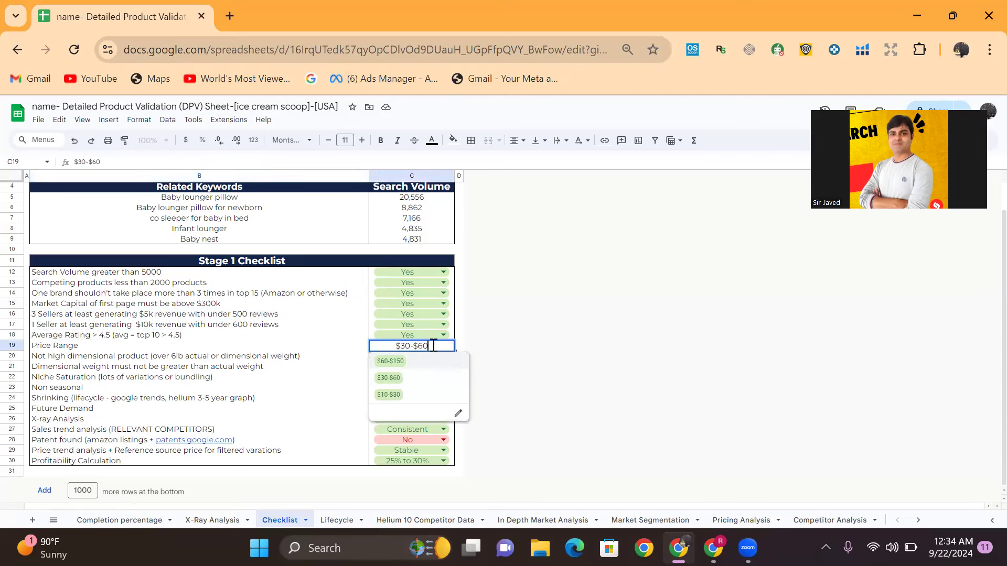
left_click(405, 380)
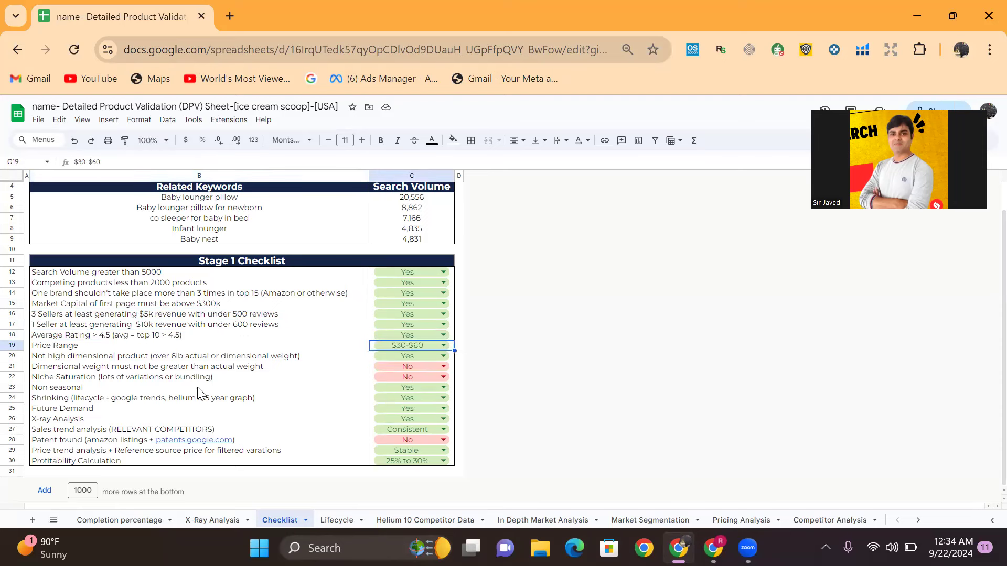
Set the weight limit in the "Not high dimensional product" criterion to 5lb.
double_click(175, 355)
left_click(177, 356)
key("BackSpace")
type("5")
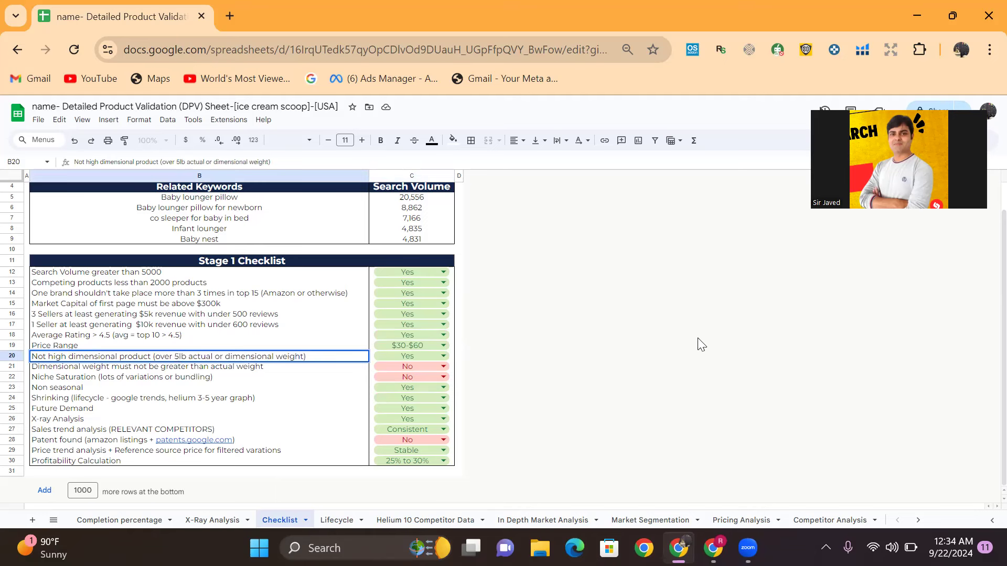
left_click(459, 334)
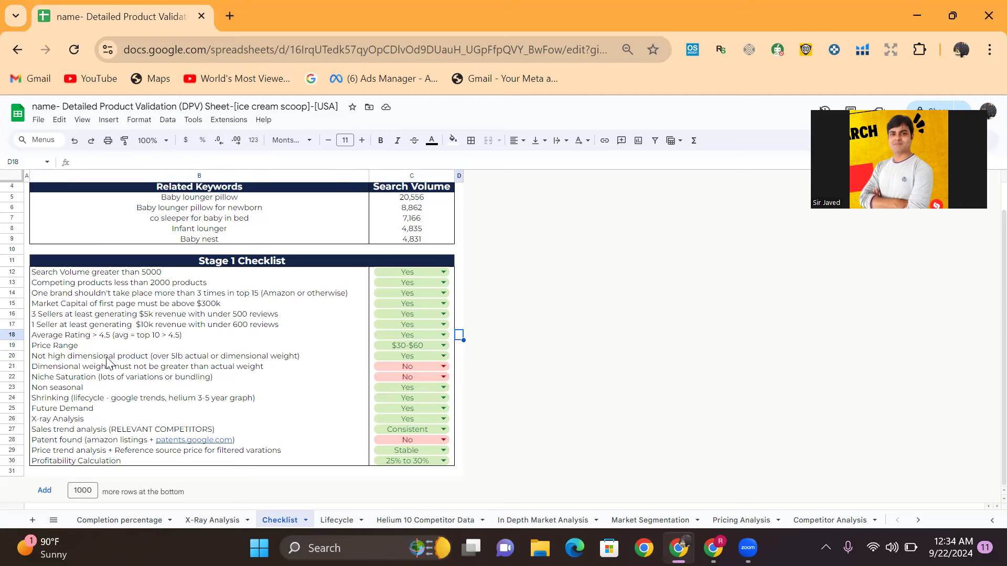
Review the checklist criteria for product dimensions, dimensional weight, niche saturation, seasonality and shrinking lifecycle.
left_click(162, 358)
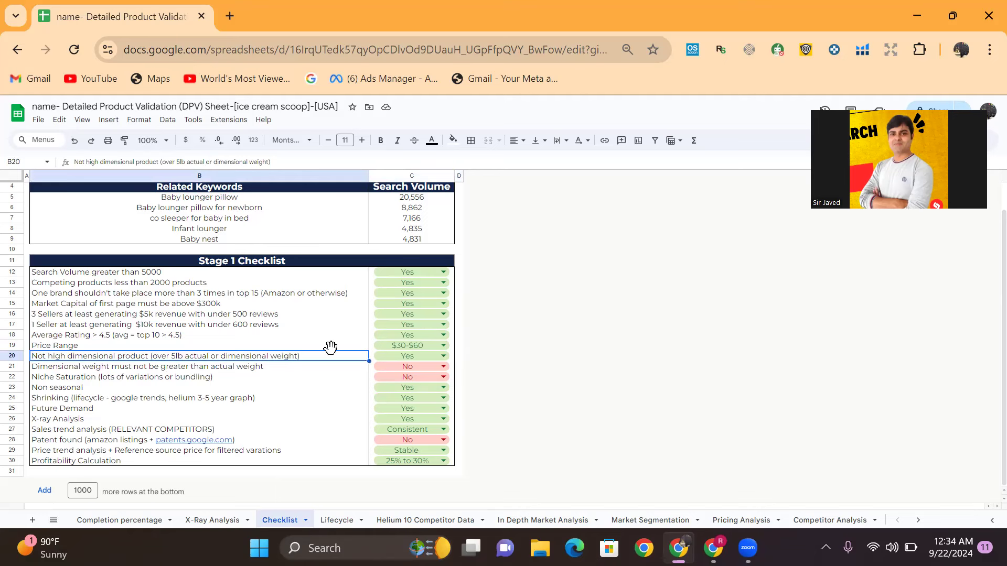
left_click(194, 370)
left_click(199, 358)
left_click(203, 370)
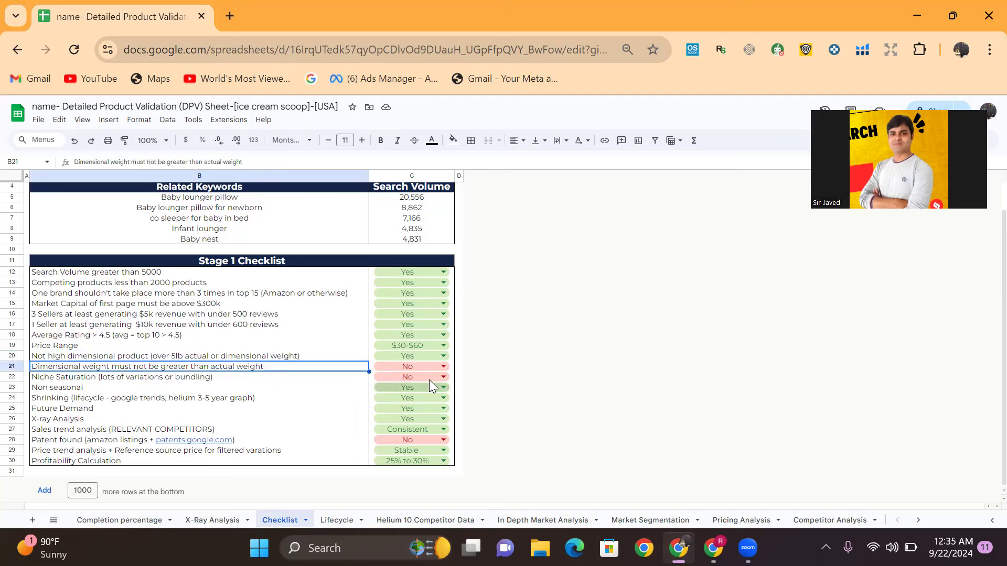
left_click(213, 378)
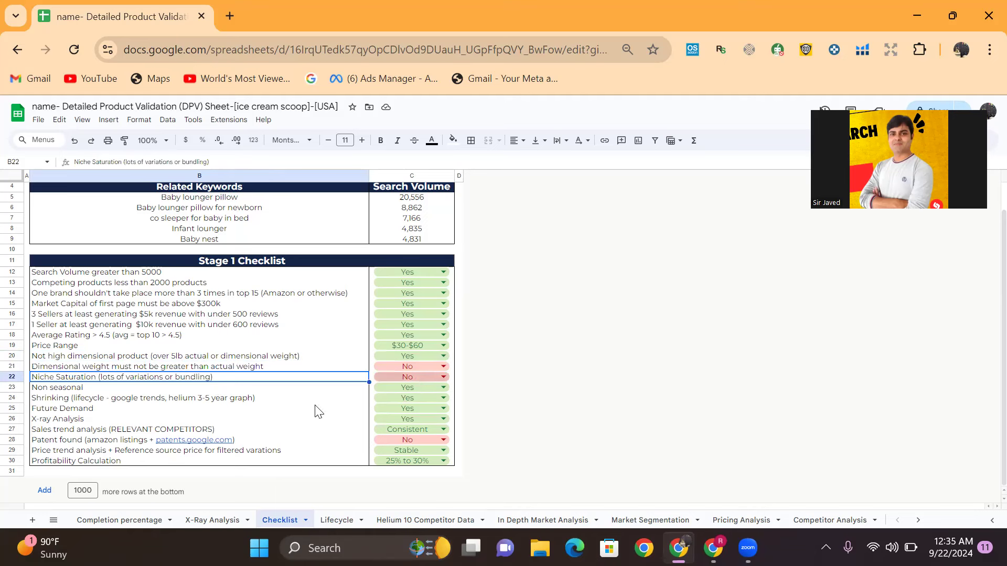
left_click(96, 389)
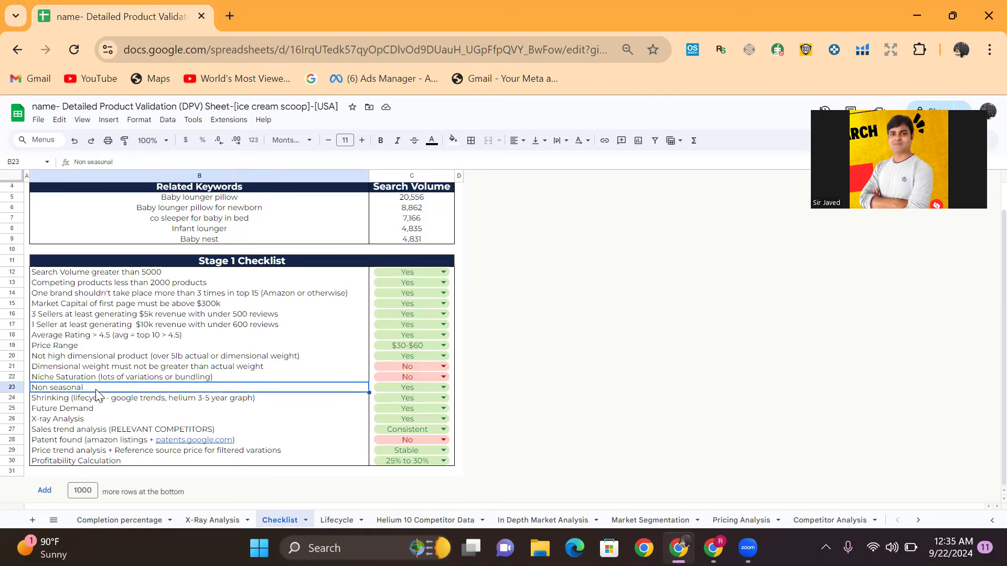
left_click(128, 400)
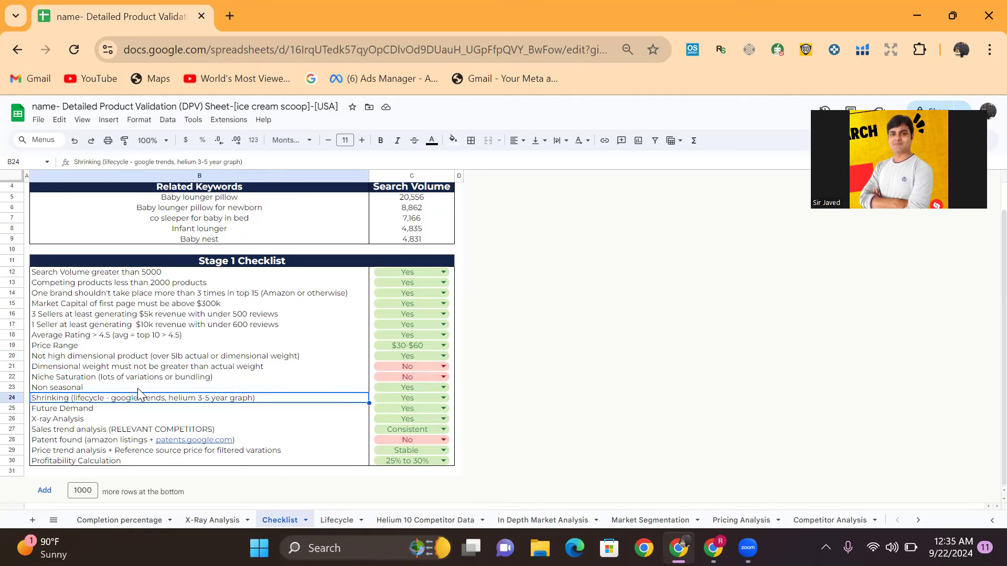
left_click(137, 388)
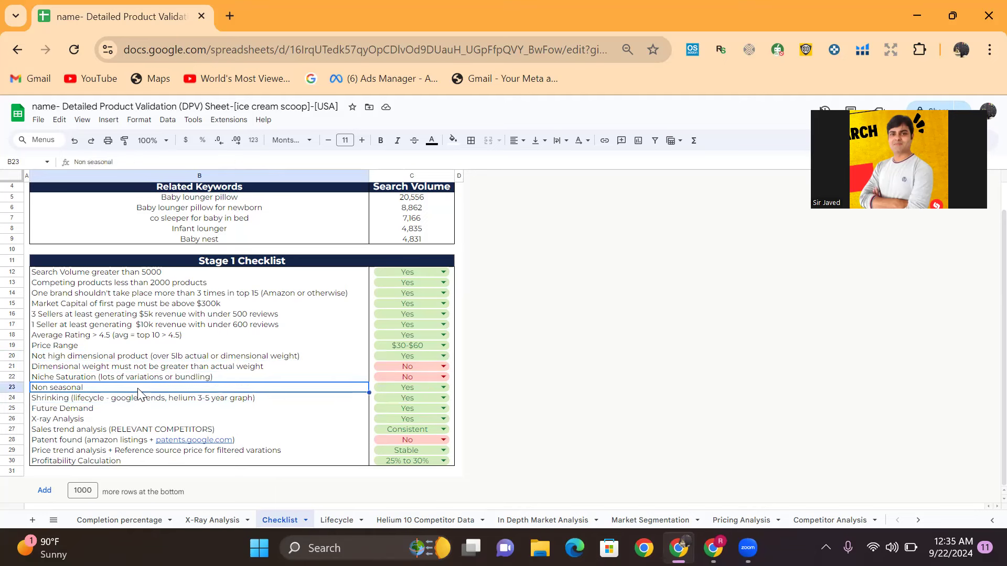
left_click(204, 401)
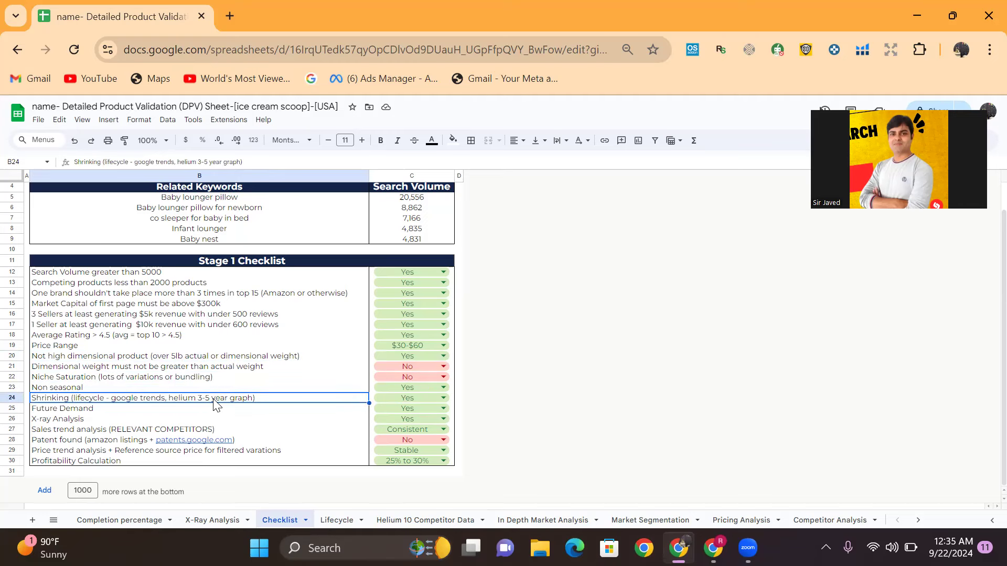
Open the Lifecycle sheet and examine the all-time Helium 10 keyword graphs and the empty graph frame beneath them.
left_click(328, 520)
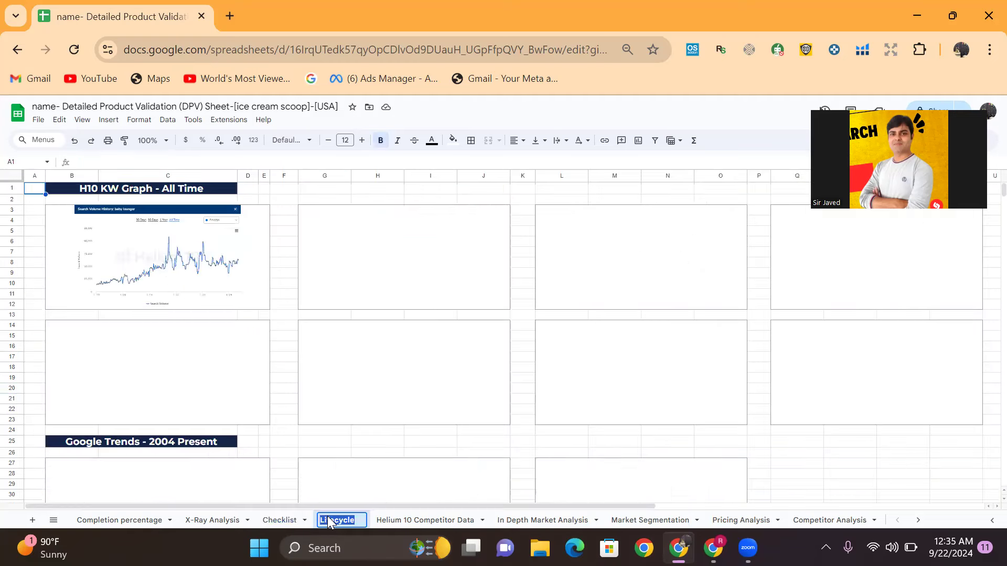
left_click(147, 257)
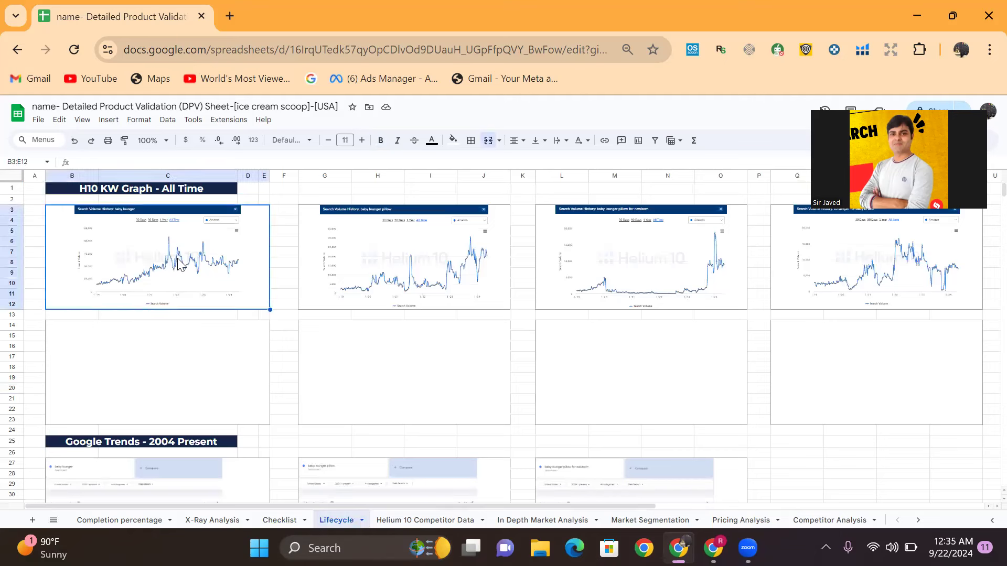
left_click(395, 256)
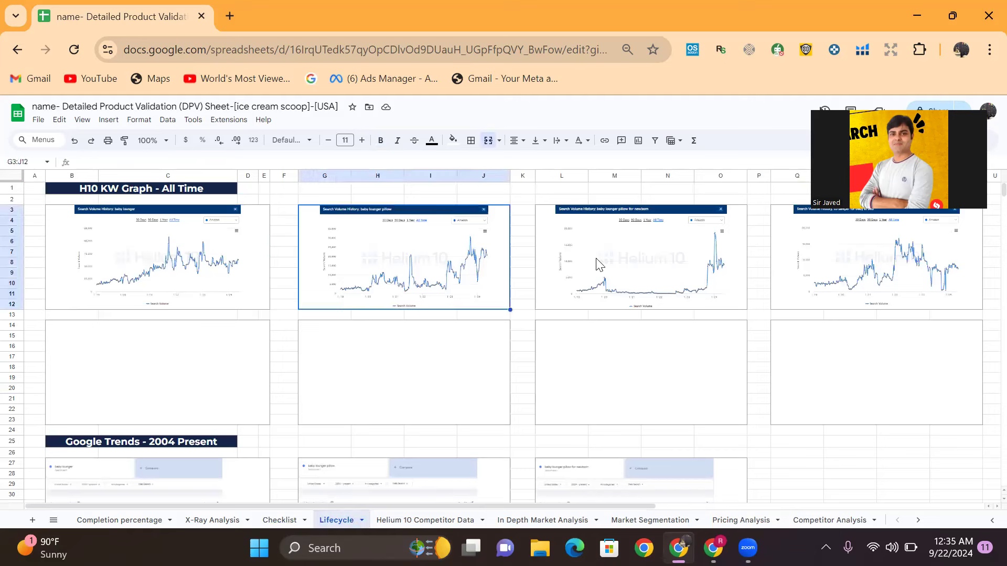
left_click(649, 260)
left_click(829, 277)
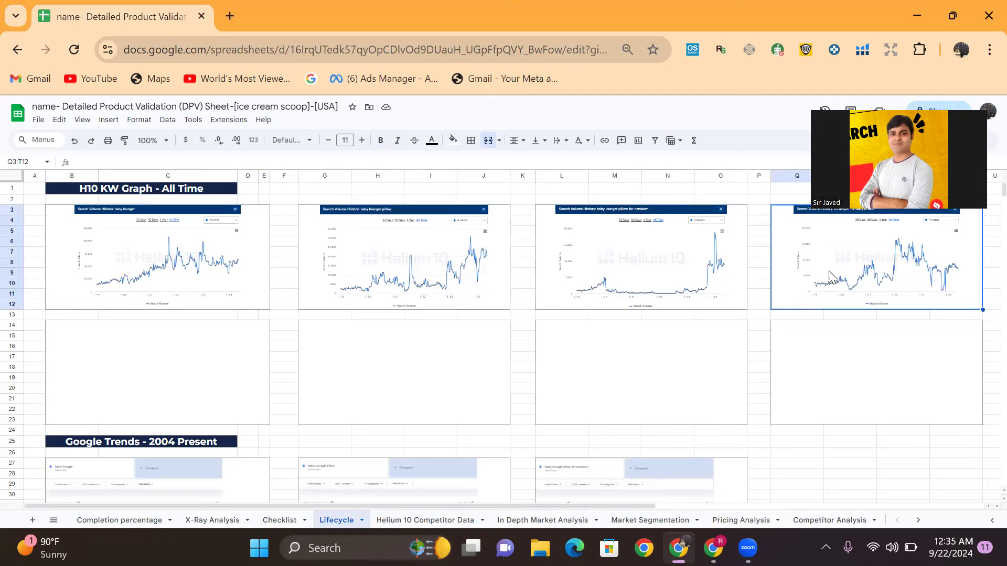
left_click(205, 363)
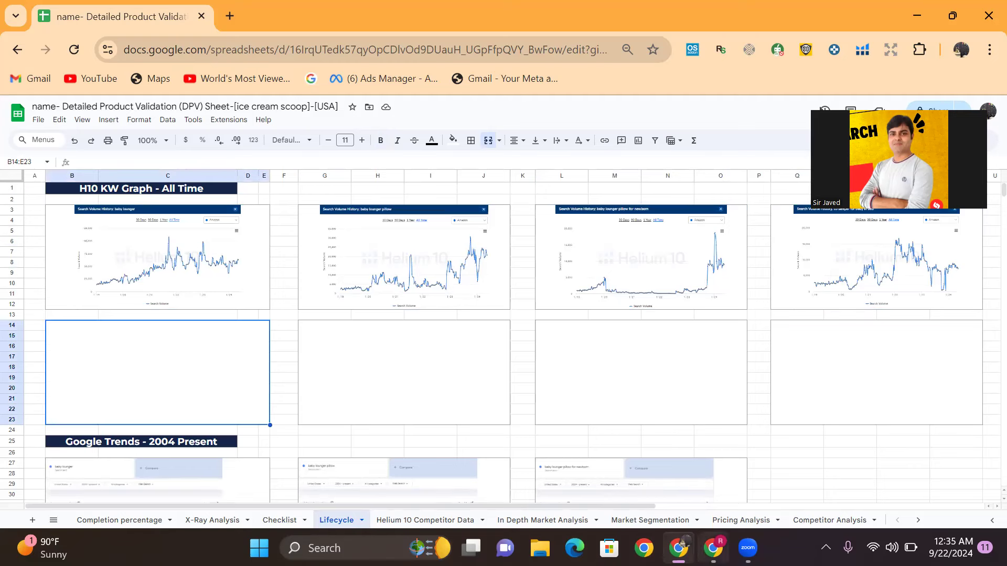
Switch to the Helium 10 dashboard in the other browser window and open the Magnet keyword tool.
left_click(712, 547)
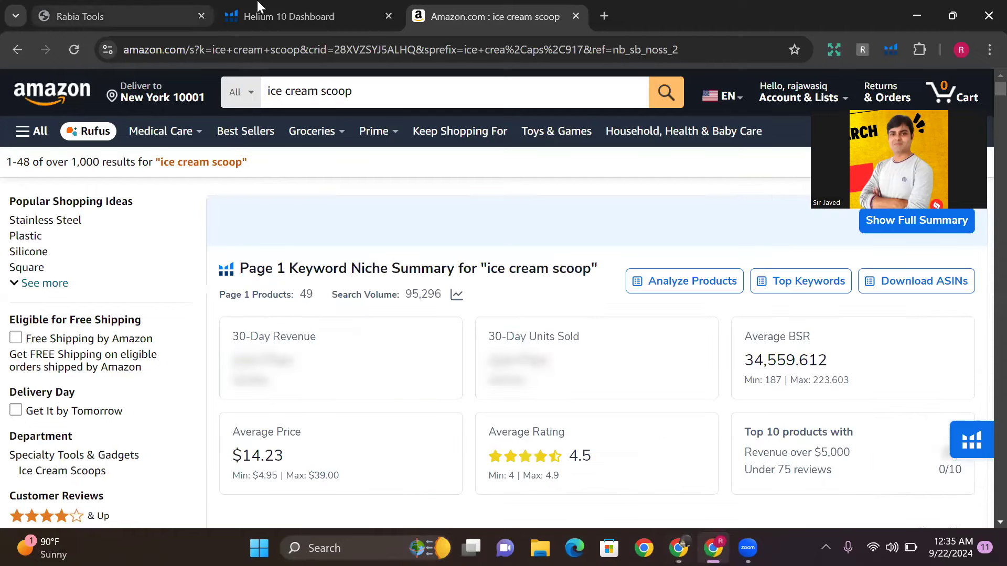
left_click(258, 7)
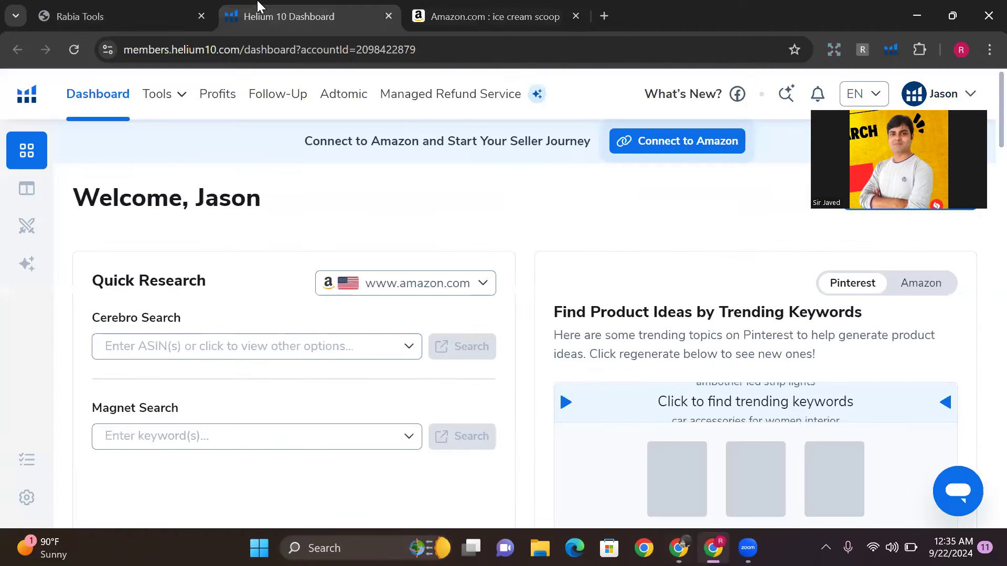
left_click(158, 94)
left_click(344, 443)
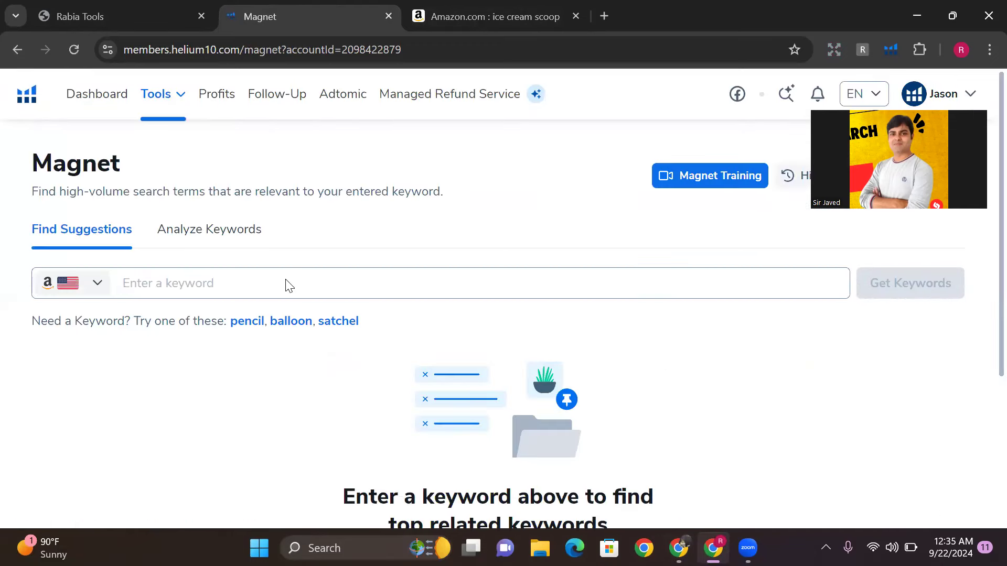
Run a new Magnet search for the keyword "ice cream scoop" on the US Amazon marketplace.
left_click(282, 285)
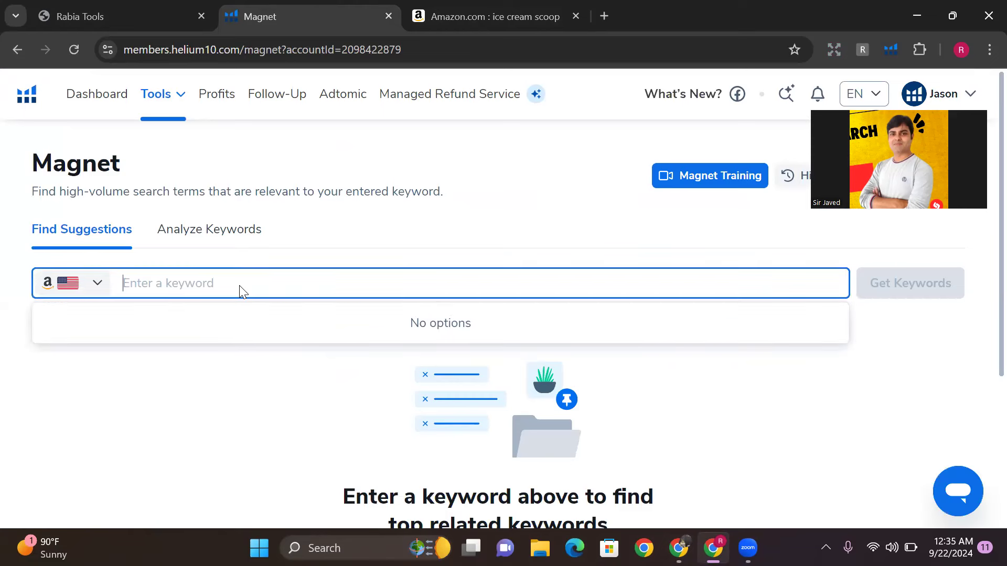
type("ice")
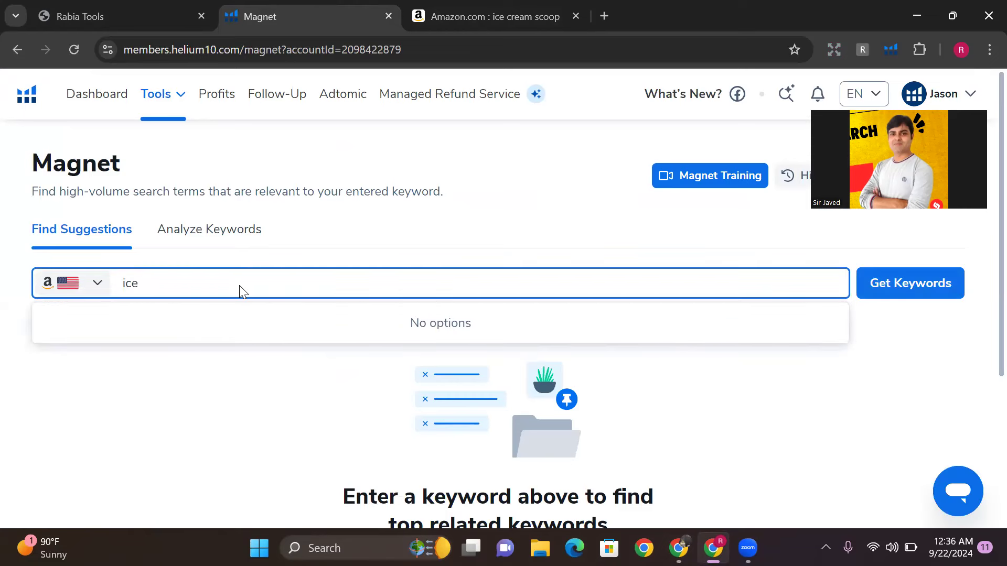
type(" cream")
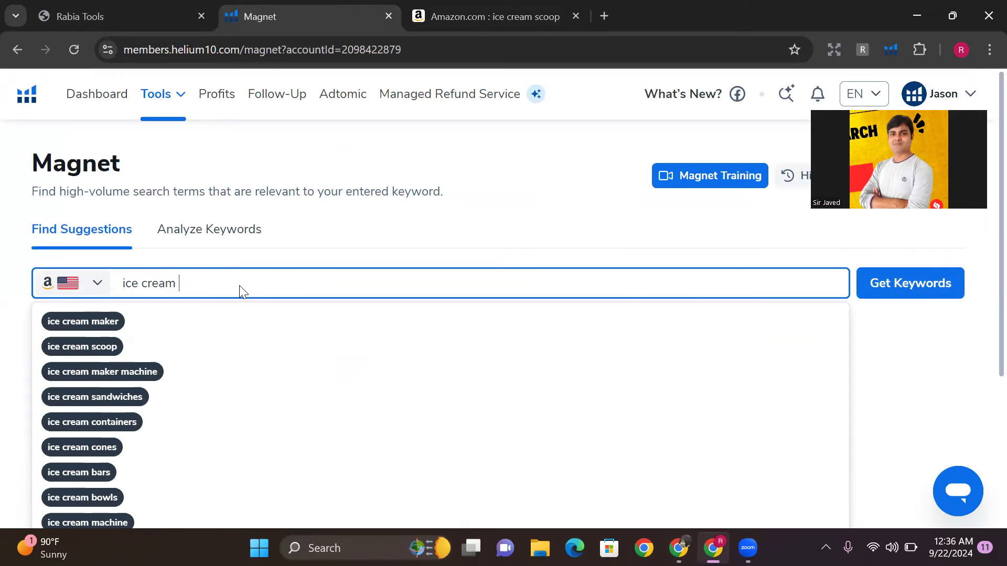
left_click(211, 351)
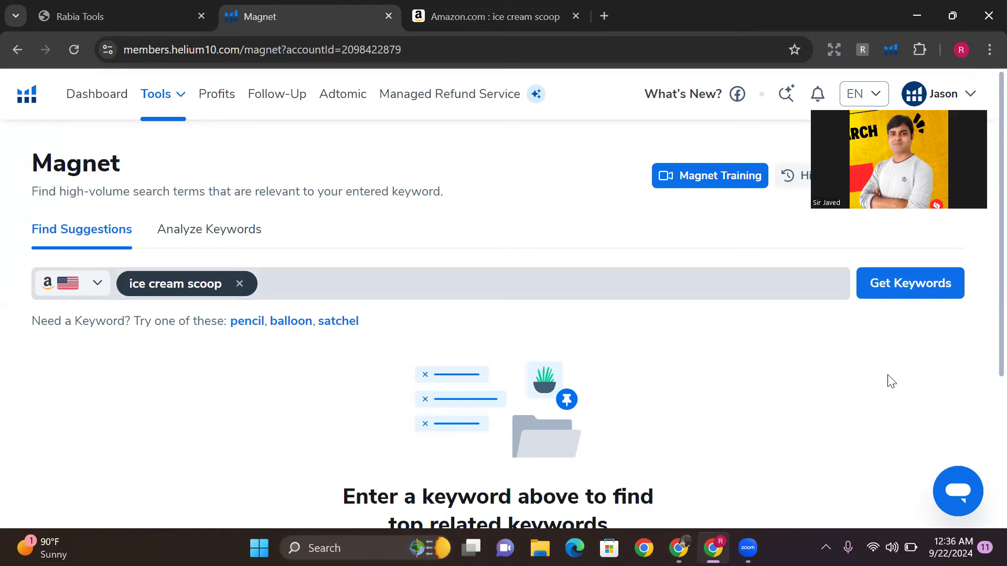
left_click(927, 286)
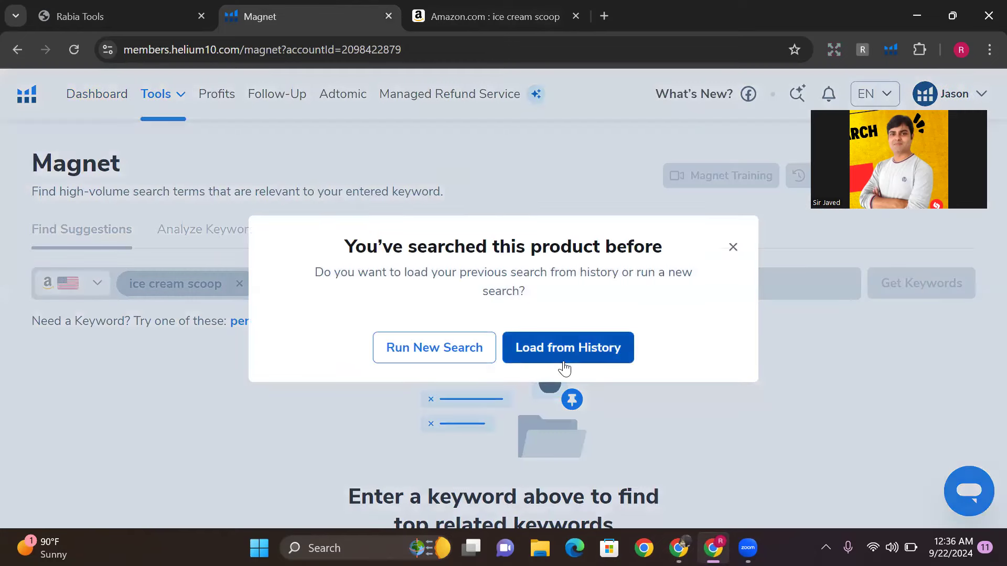
left_click(397, 355)
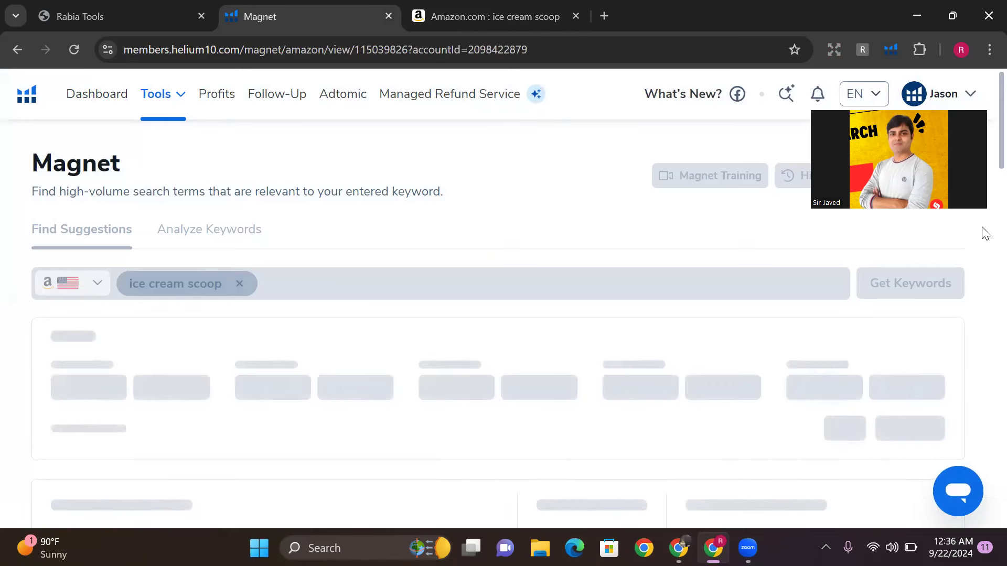
Choose Organic as the Match Type in the keyword filters of the Magnet results.
scroll(987, 177, "down", 2)
scroll(987, 177, "down", 6)
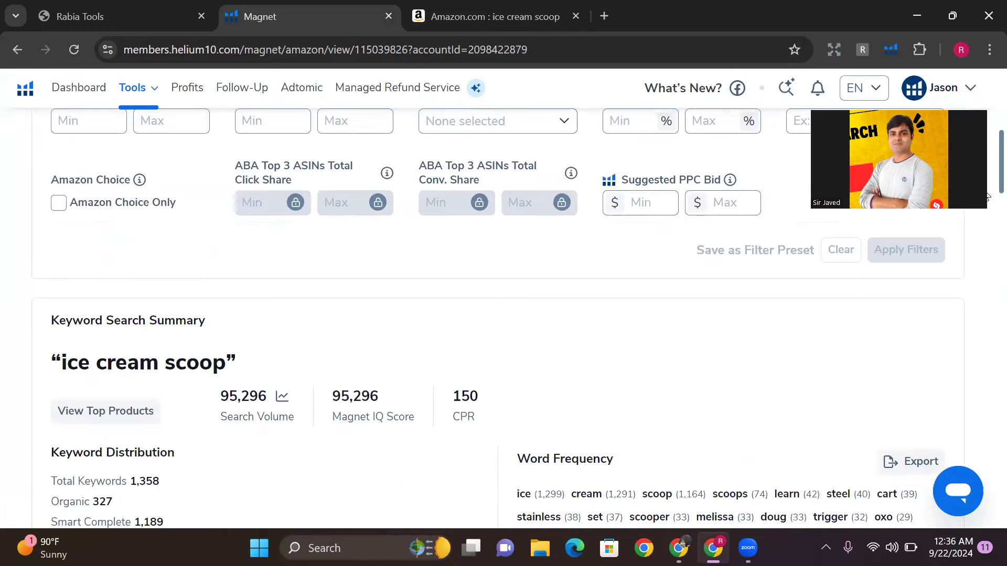
scroll(987, 181, "up", 2)
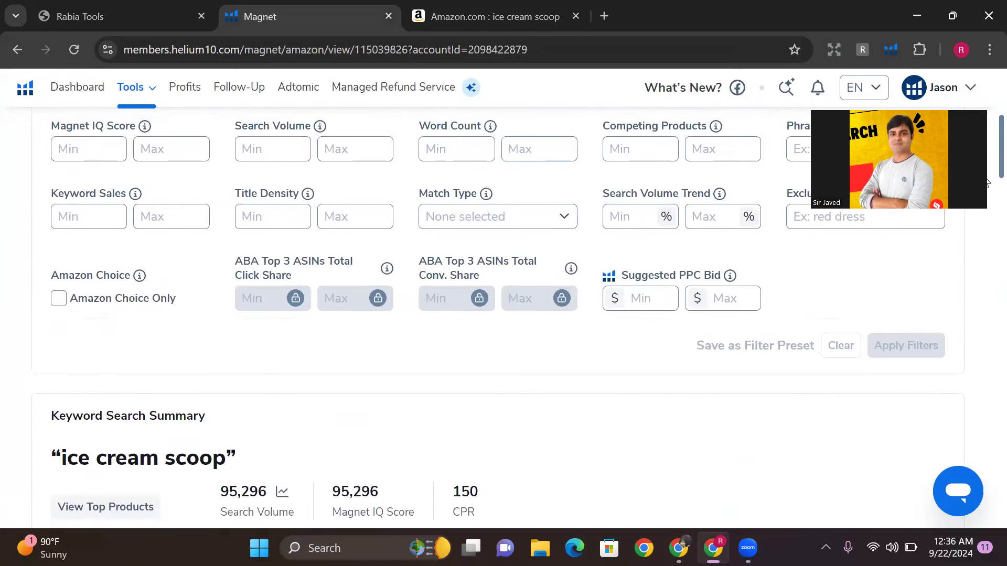
left_click(538, 220)
left_click(516, 264)
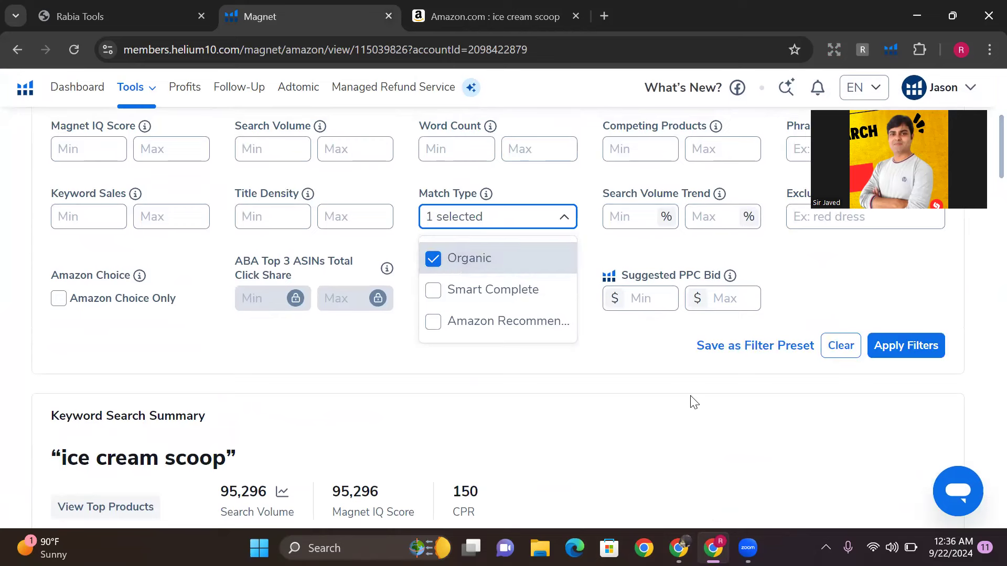
left_click(682, 408)
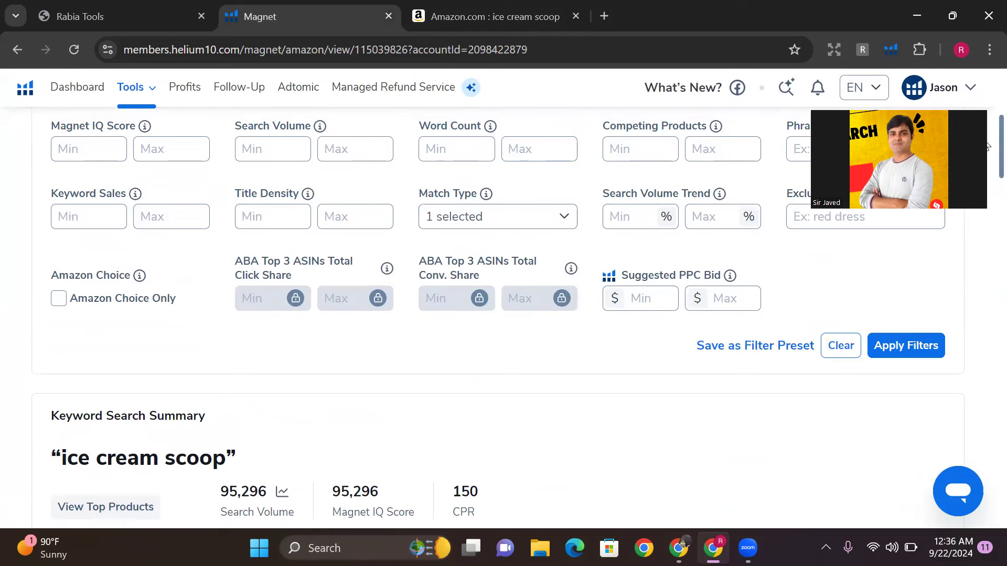
Sort the Magnet keywords by search volume in descending order and remove "ice cream" from the list.
scroll(986, 157, "down", 4)
scroll(985, 200, "down", 4)
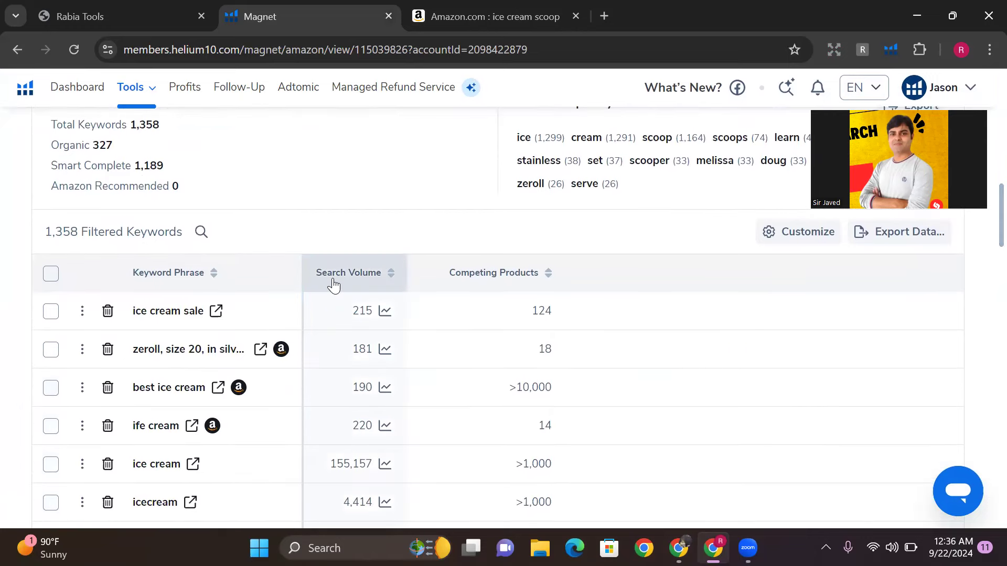
left_click(334, 286)
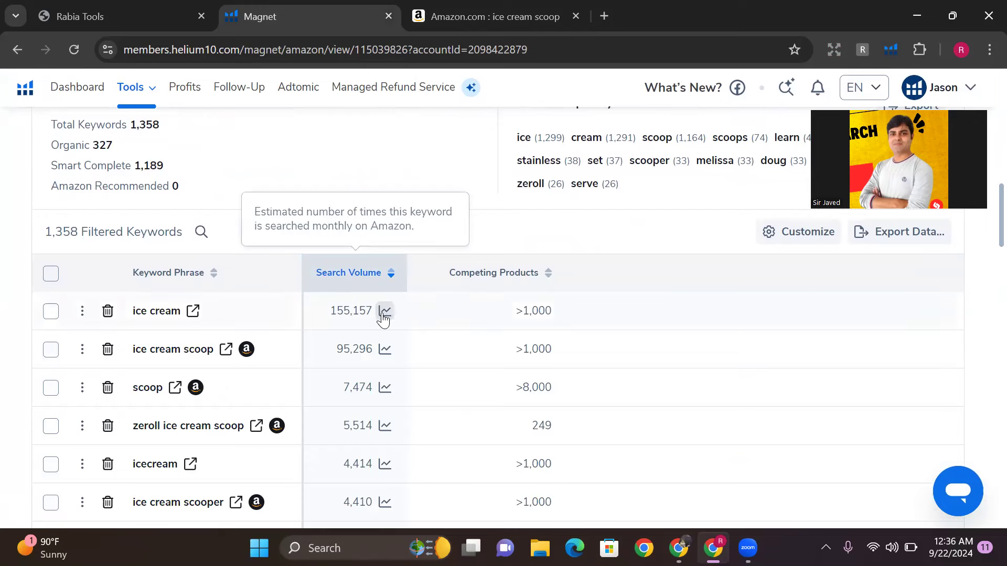
left_click(106, 312)
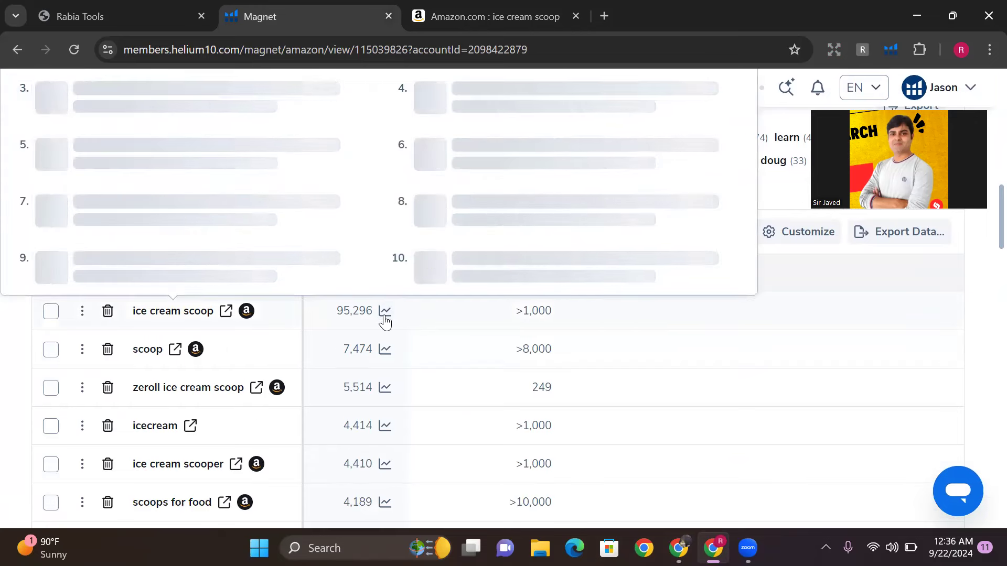
Show the search volume graph for "ice cream scoop" and go through the empty graph frames in the Lifecycle sheet.
left_click(384, 314)
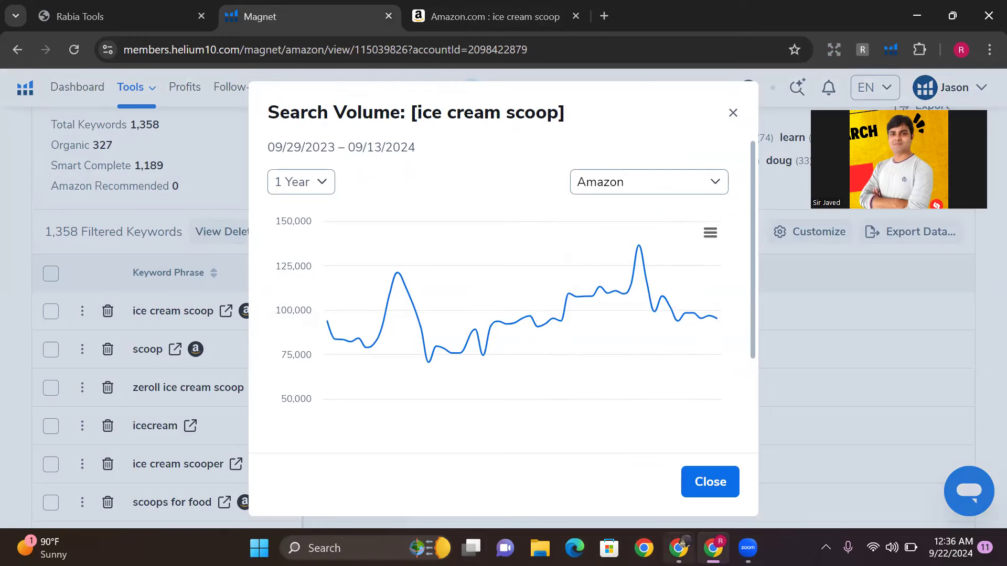
mouse_move(678, 548)
left_click(629, 472)
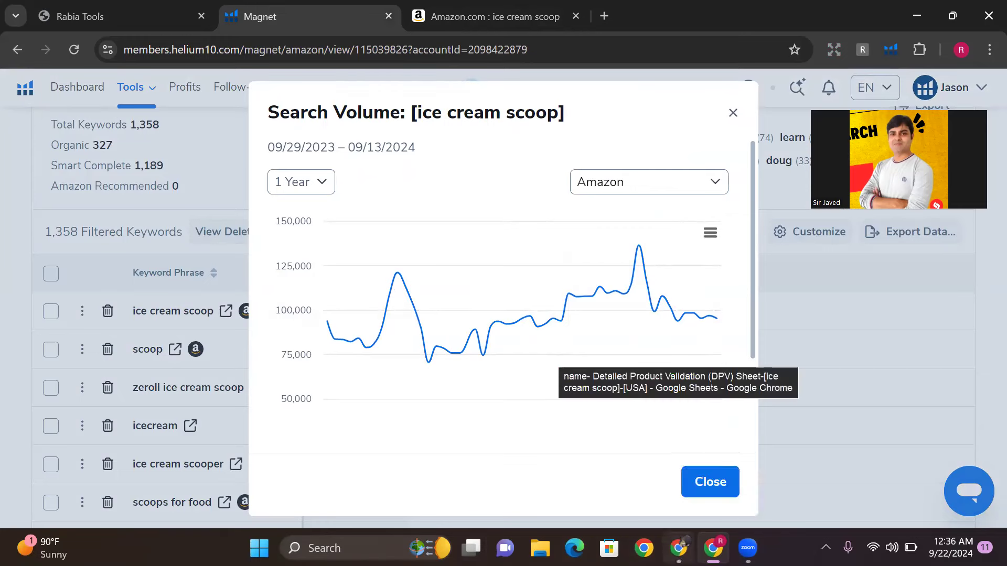
left_click(445, 390)
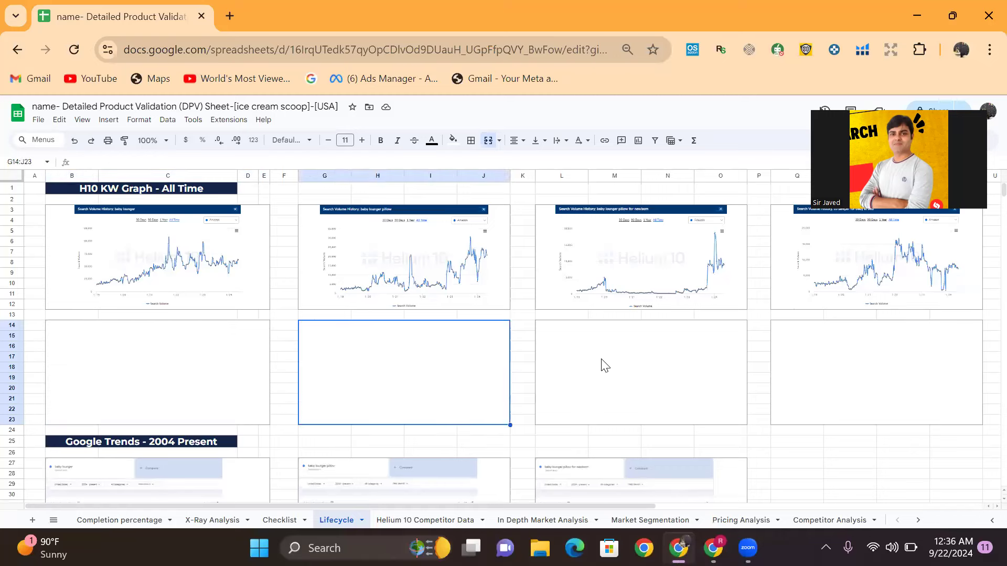
left_click(660, 378)
left_click(844, 370)
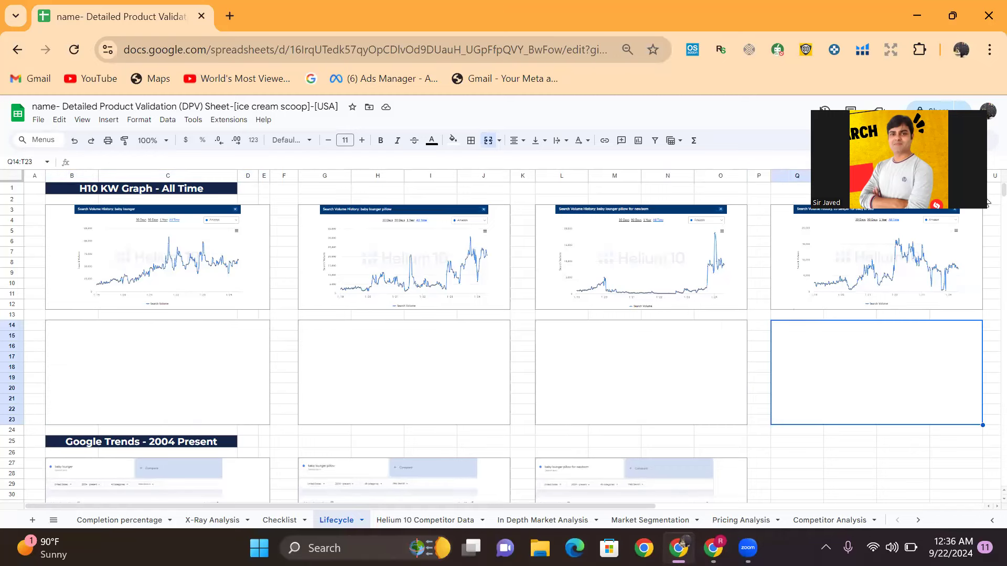
Examine the six keyword graphs in the "Google Trends - 2004 Present" section of the Lifecycle sheet.
scroll(986, 200, "down", 10)
scroll(986, 205, "up", 7)
scroll(986, 205, "down", 1)
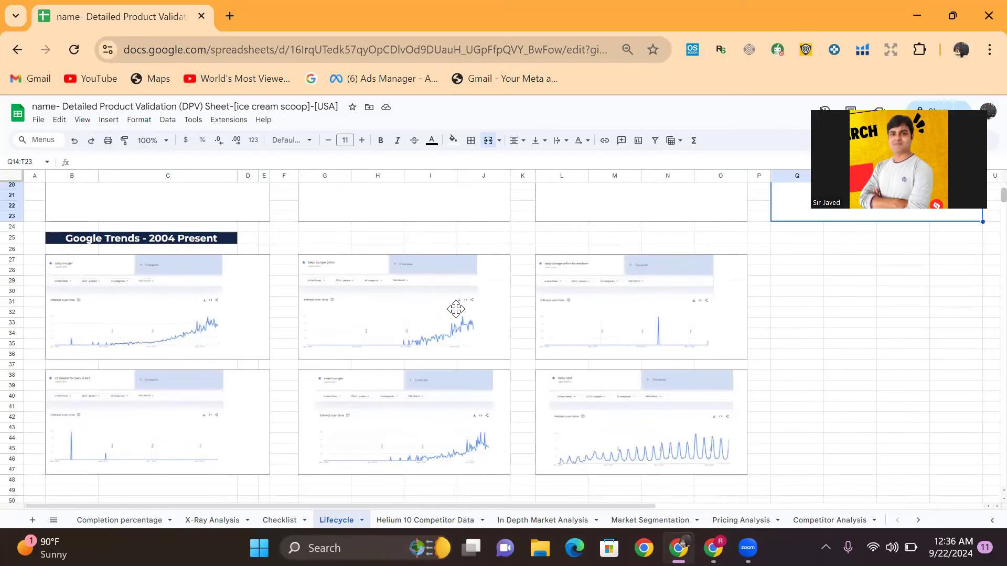
left_click(250, 321)
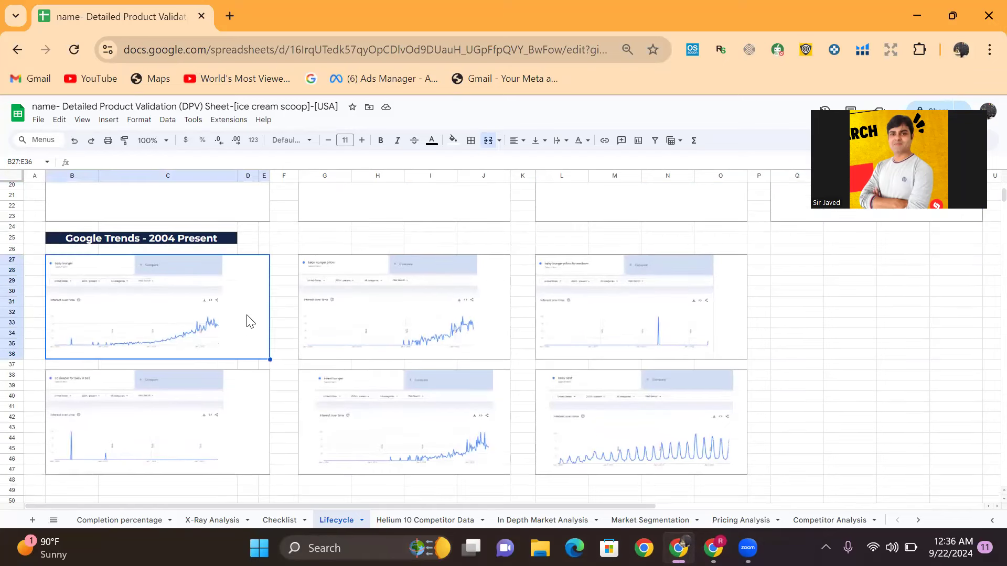
left_click(425, 326)
left_click(208, 291)
left_click(410, 318)
left_click(628, 347)
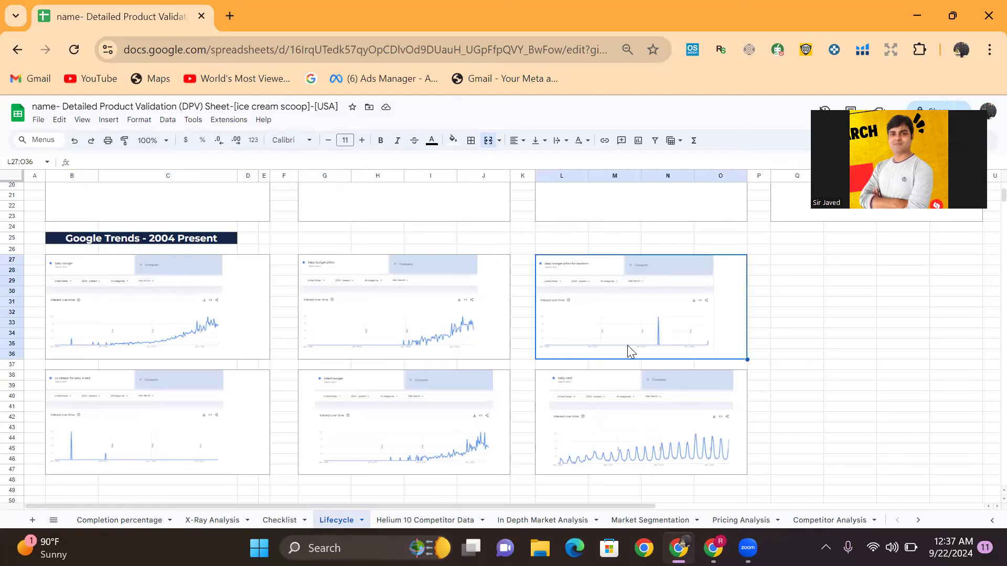
left_click(641, 410)
left_click(424, 420)
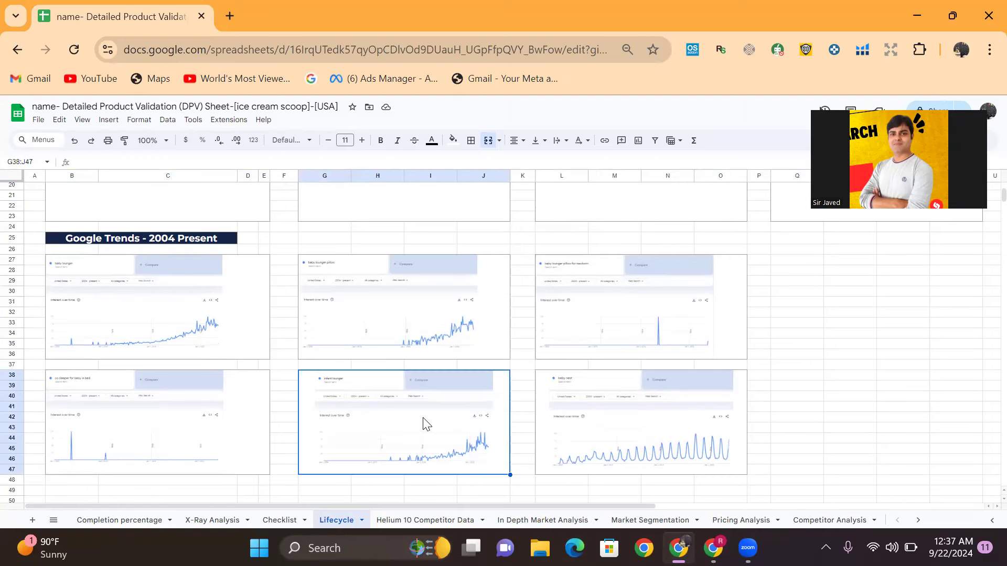
left_click(208, 422)
left_click(145, 311)
left_click(366, 306)
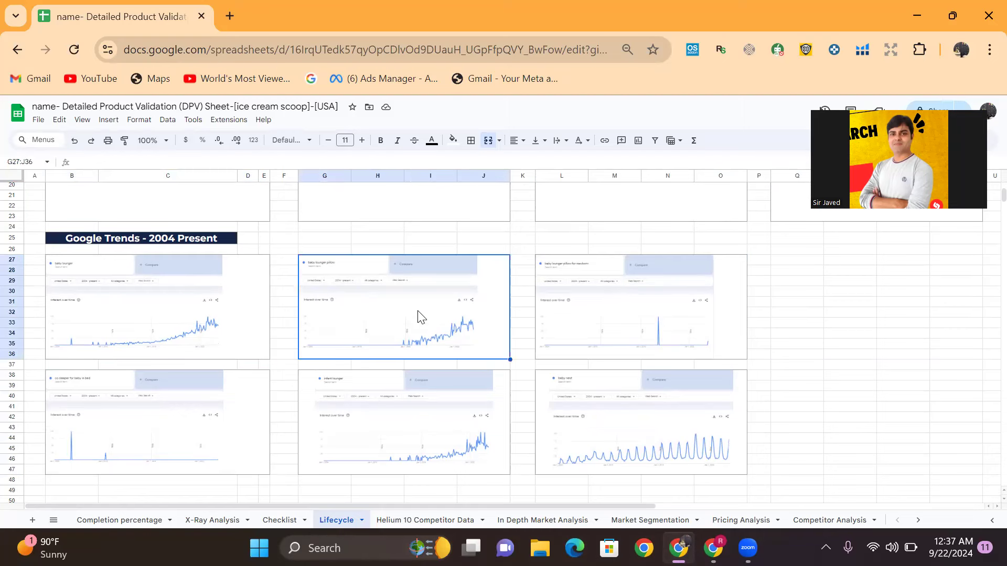
left_click(581, 341)
left_click(590, 427)
left_click(398, 388)
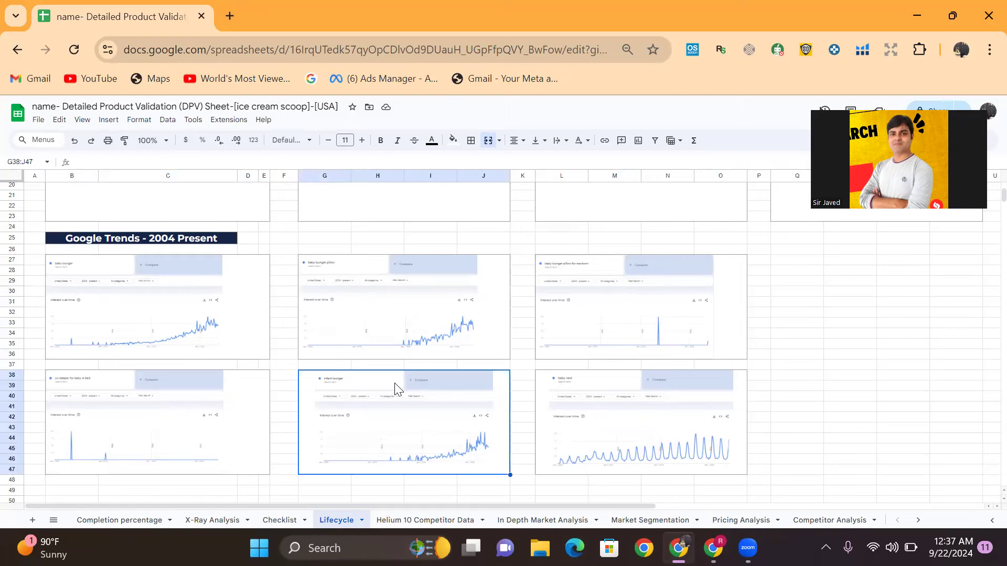
left_click(197, 384)
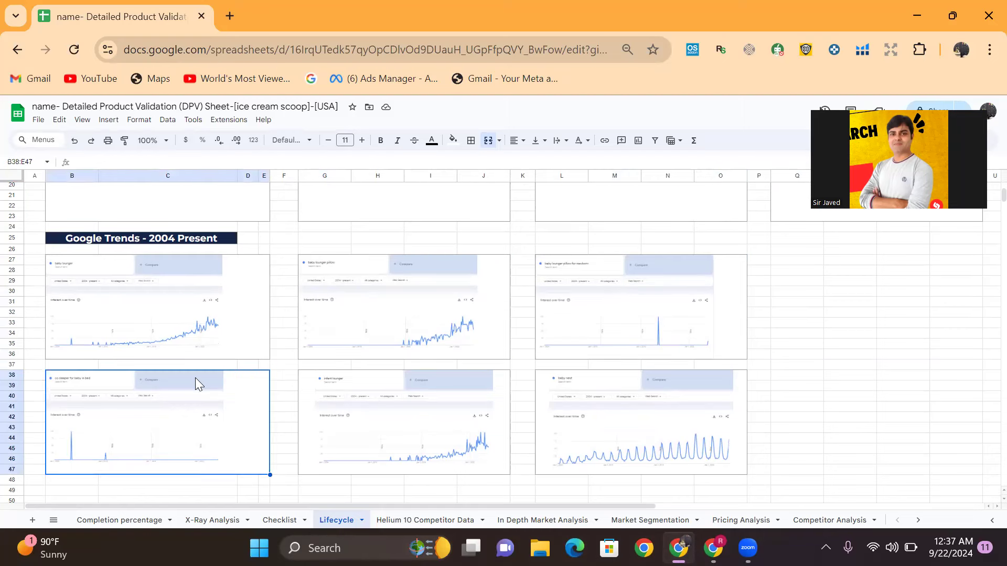
View the Helium 10 Competitor Data sheet and run Xray product research on Amazon's "ice cream scoop" search results.
left_click(412, 522)
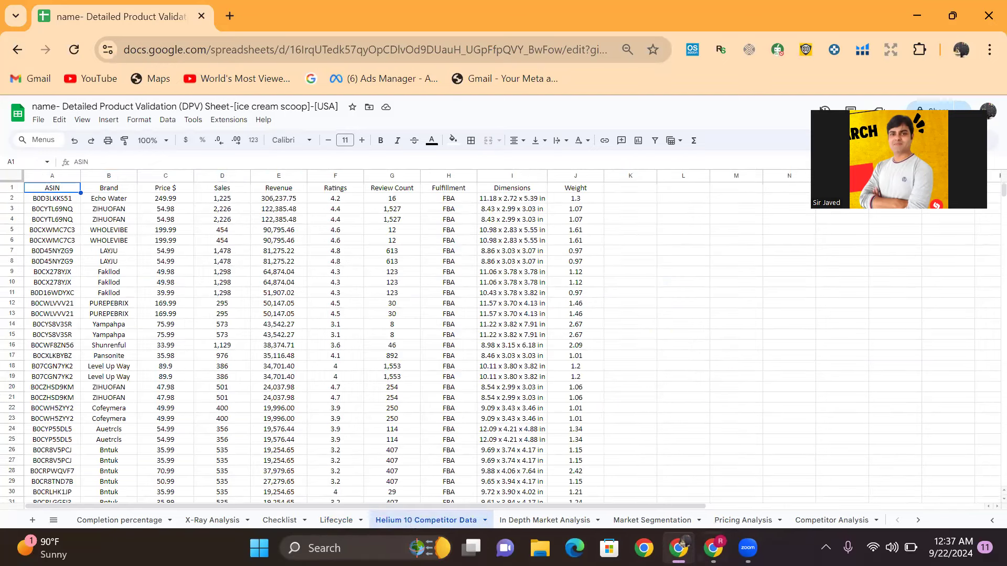
mouse_move(712, 548)
left_click(713, 472)
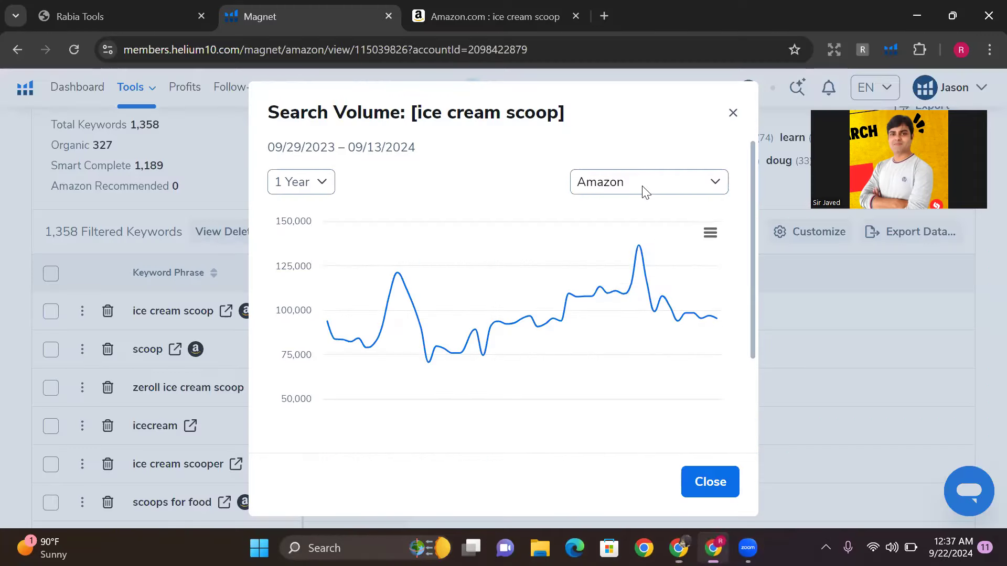
left_click(523, 18)
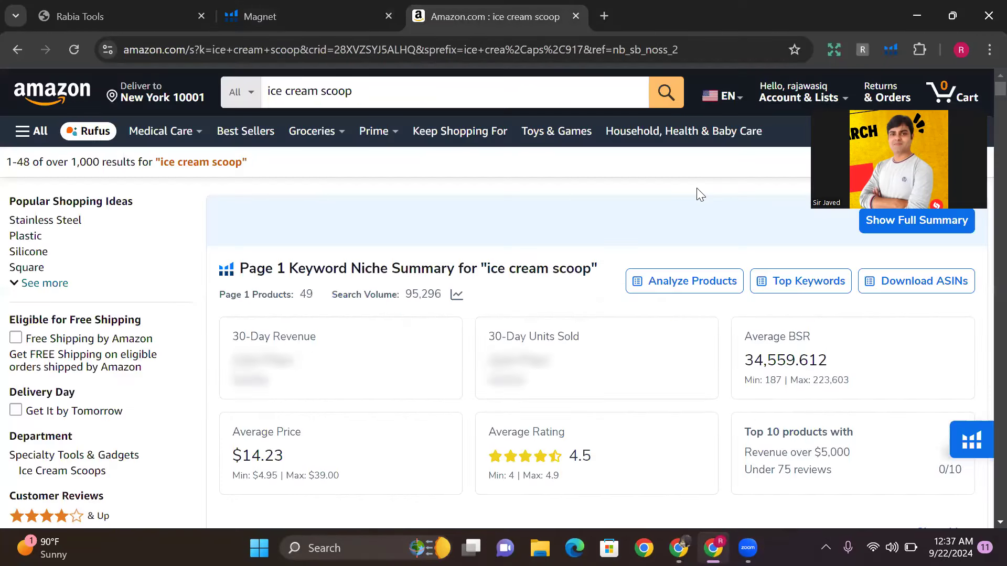
left_click(889, 51)
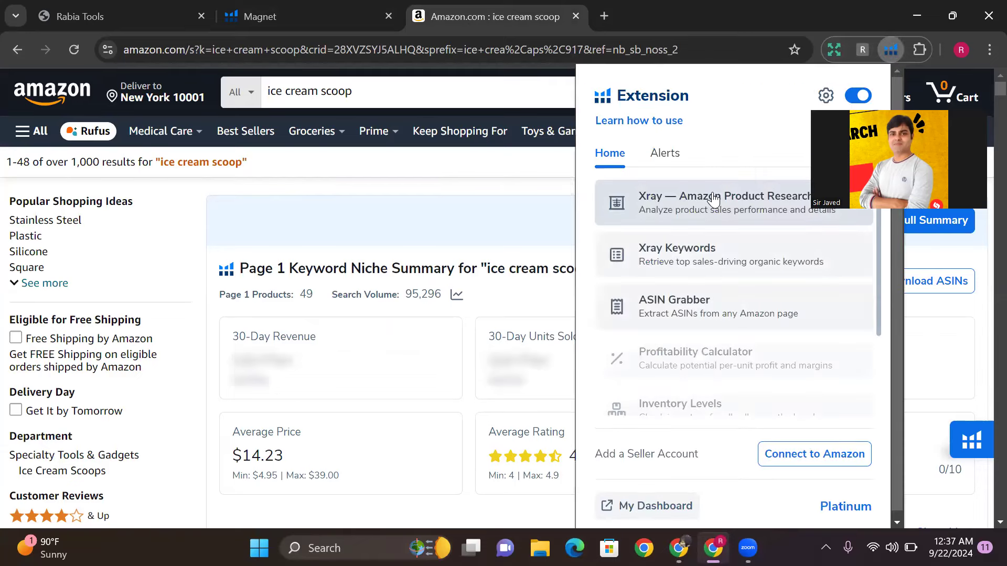
left_click(716, 200)
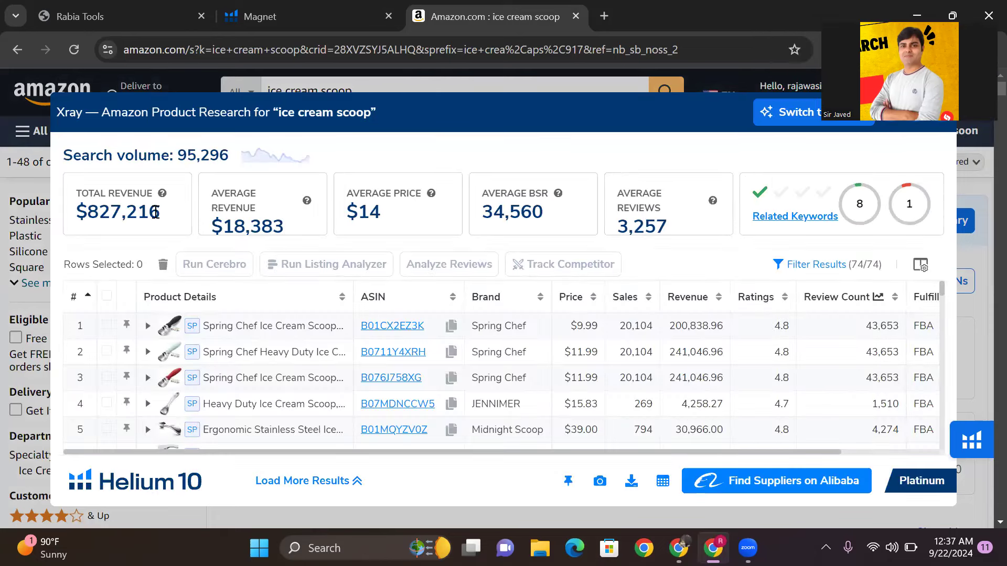
Filter sponsored products out of the Xray results and sort the listed products by revenue in descending order.
left_click(827, 277)
left_click(360, 494)
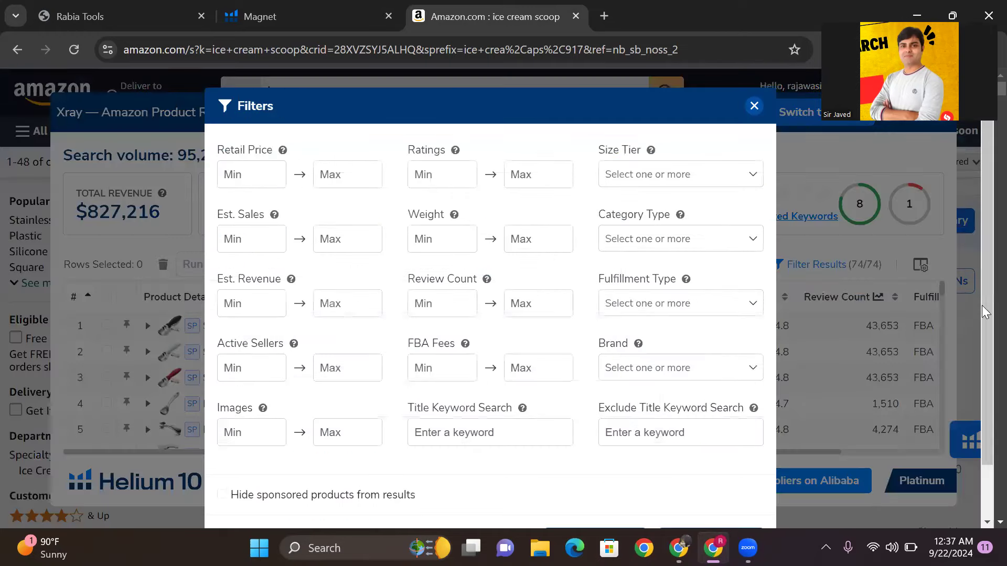
scroll(682, 472, "down", 2)
left_click(696, 482)
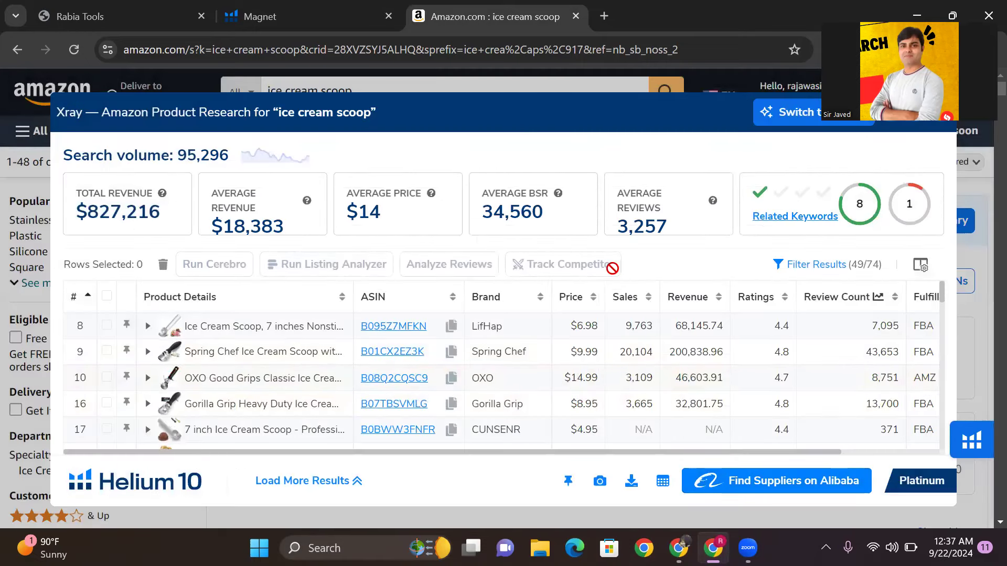
left_click(688, 297)
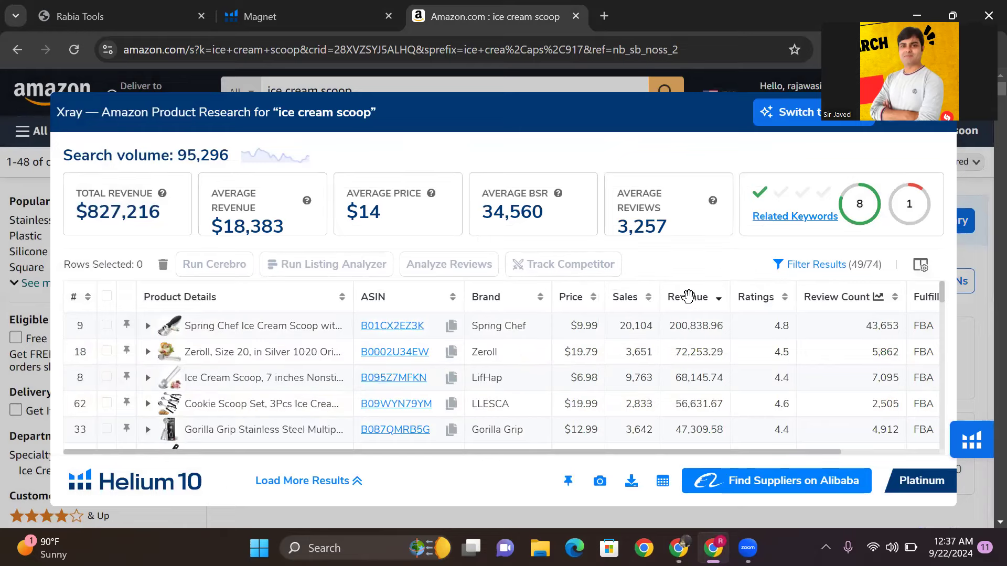
Select the five highest-revenue products in the Xray results, from Spring Chef through Gorilla Grip.
left_click(108, 330)
left_click(108, 352)
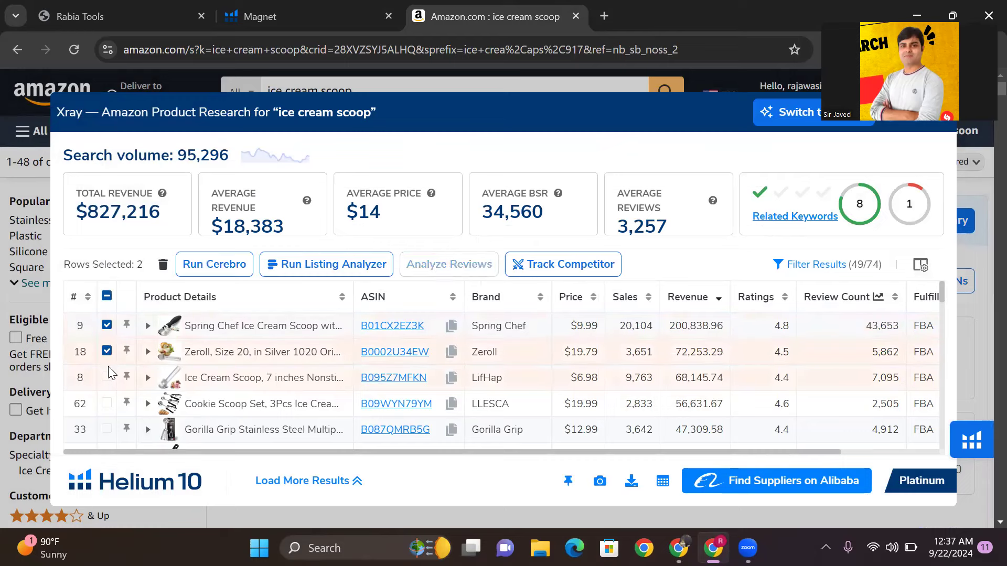
left_click(107, 378)
left_click(108, 404)
left_click(107, 430)
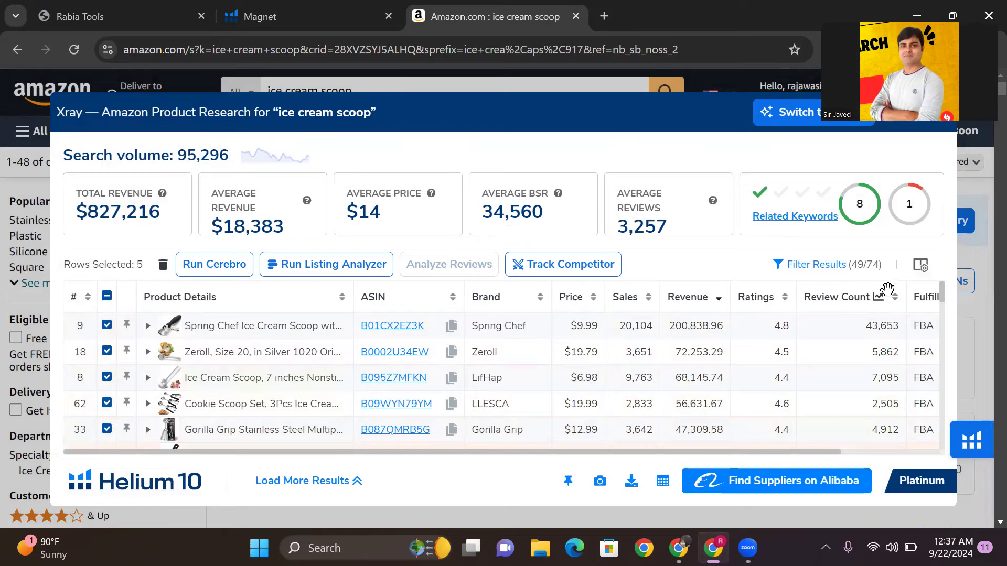
Expand the Spring Chef and Zeroll listings in the Xray results to view their product variations.
left_click_drag(939, 295, 949, 257)
left_click(147, 327)
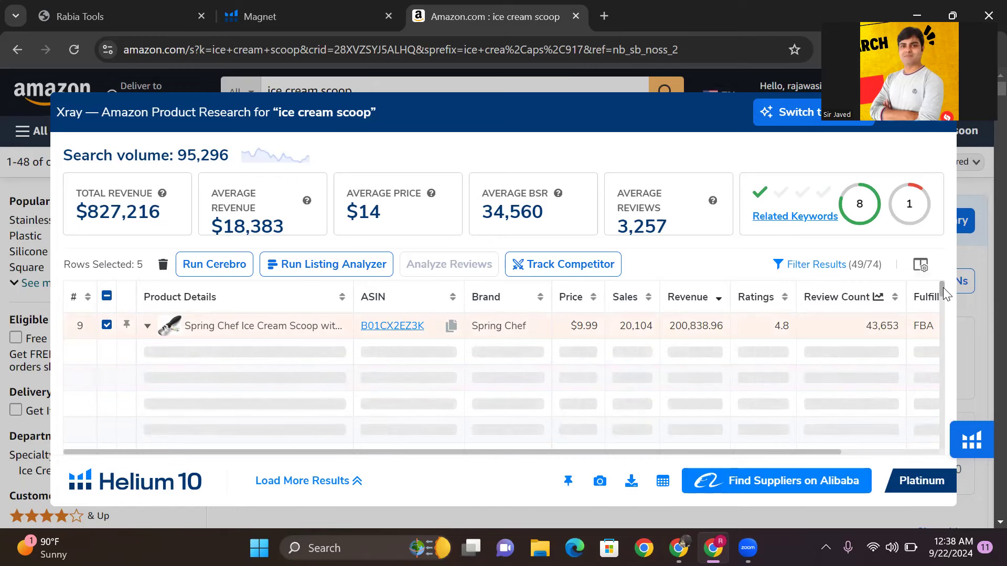
left_click_drag(939, 298, 945, 328)
left_click(148, 398)
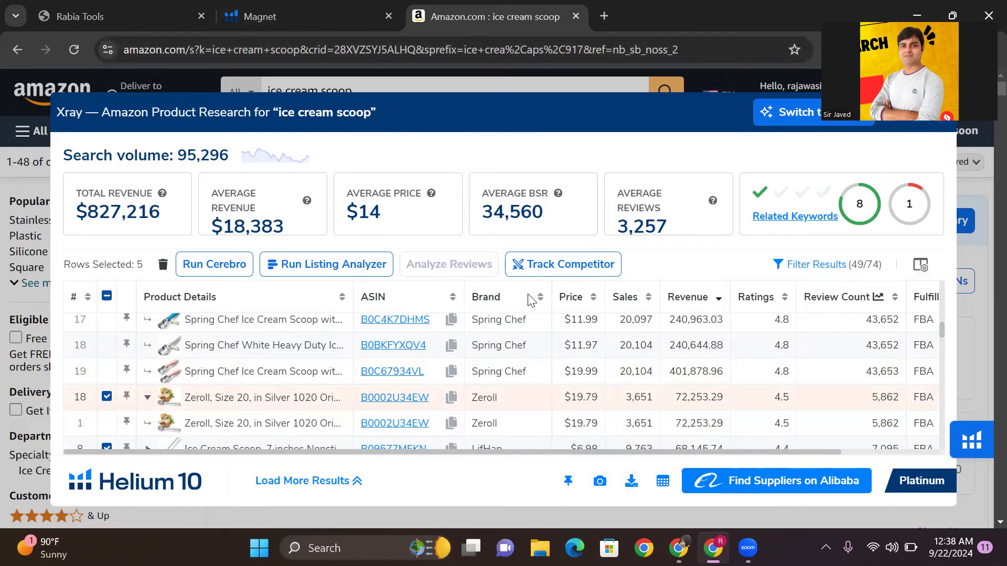
Switch to the Helium 10 Competitor Data sheet and review the data range A2:J33, returning to the first ASIN in A2.
left_click(677, 548)
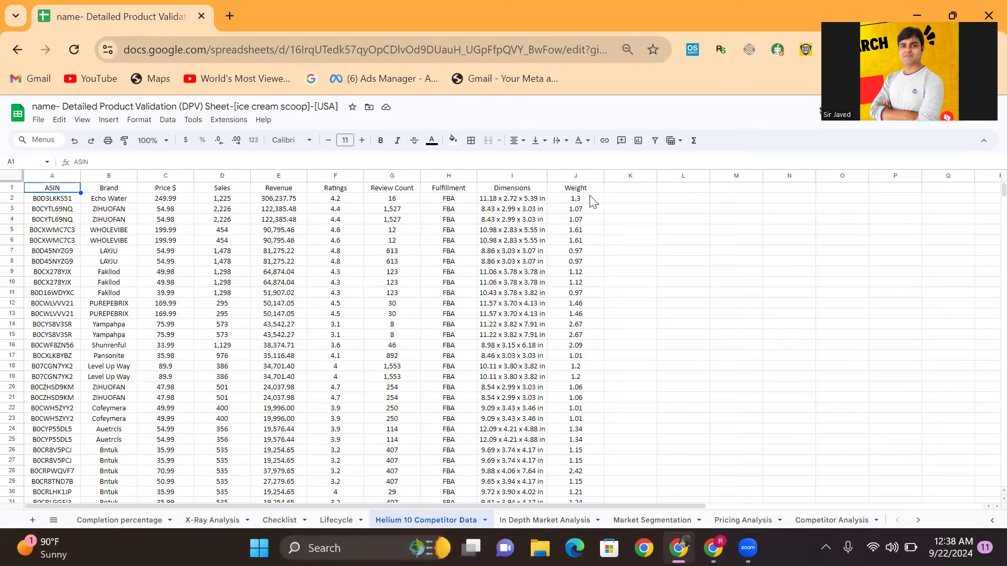
left_click_drag(52, 198, 598, 427)
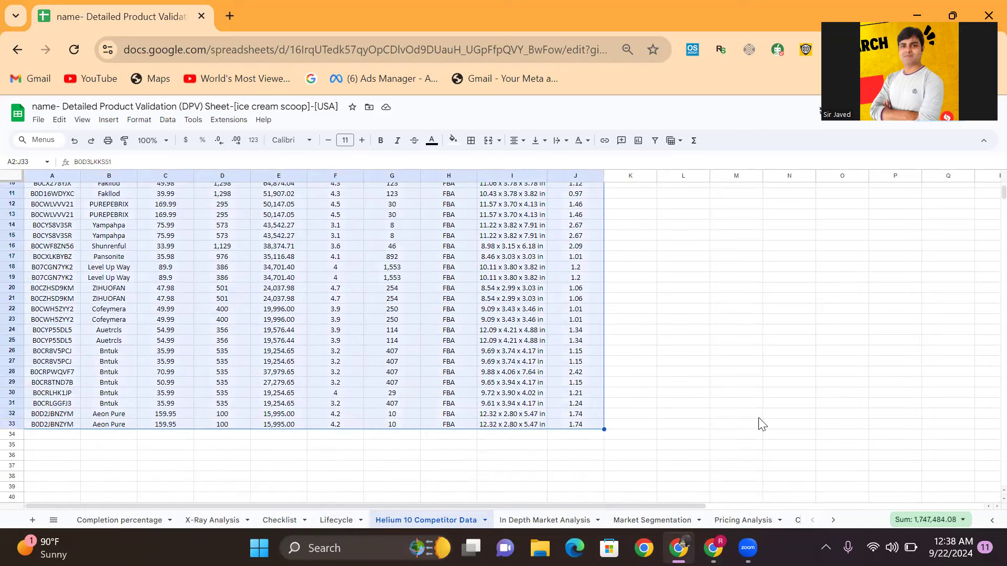
left_click(759, 418)
key("Up")
key("Up")
key("Up")
key("Up")
key("Up")
key("Up")
key("Up")
key("Up")
key("Up")
key("Up")
key("Up")
key("Up")
key("Up")
key("Up")
key("Up")
key("Up")
key("Up")
key("Up")
key("Up")
key("Up")
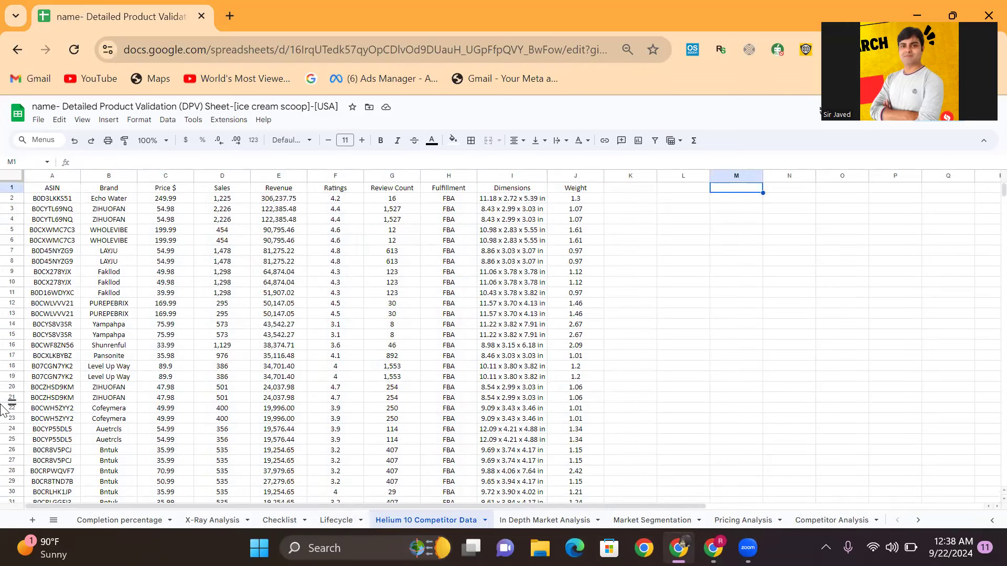
left_click(59, 200)
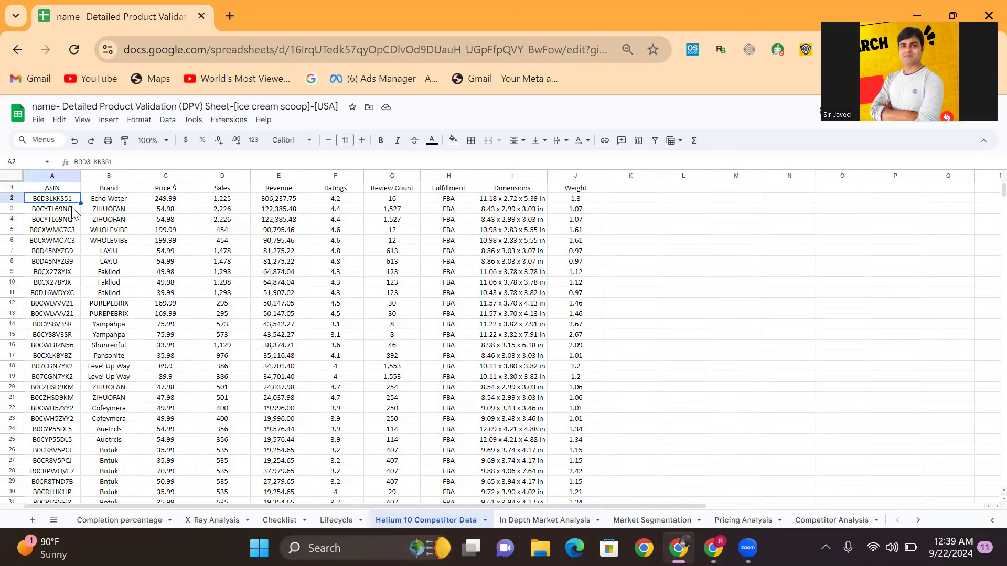
Switch to the Xray results and compare the ASINs of the Zeroll parent row and its variation row.
left_click(713, 548)
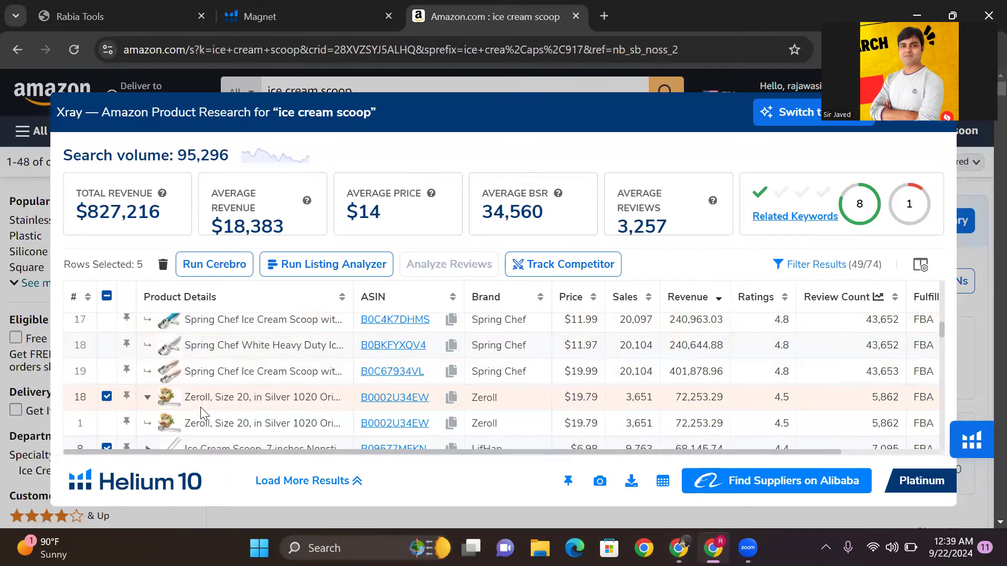
mouse_move(229, 403)
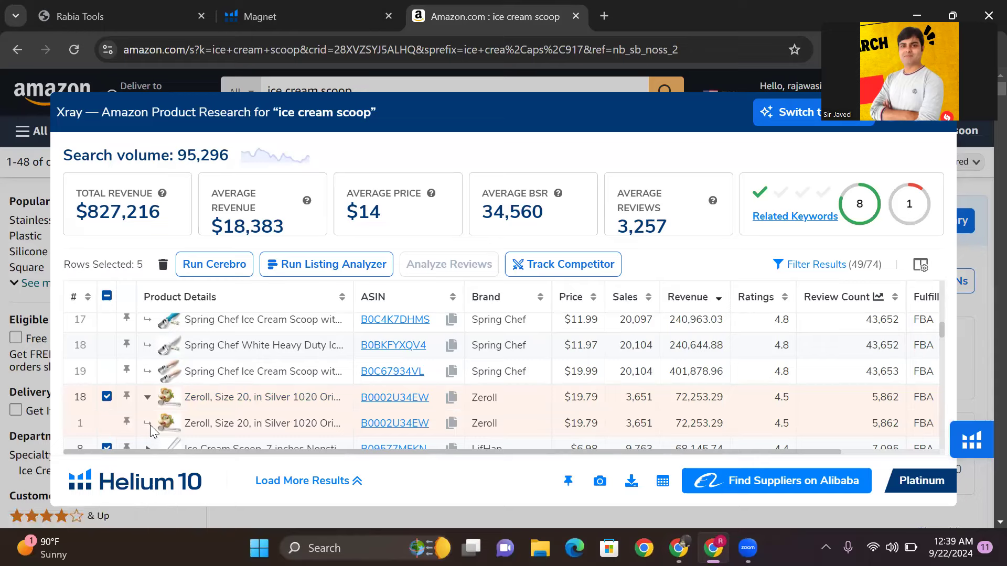
mouse_move(257, 394)
mouse_move(401, 406)
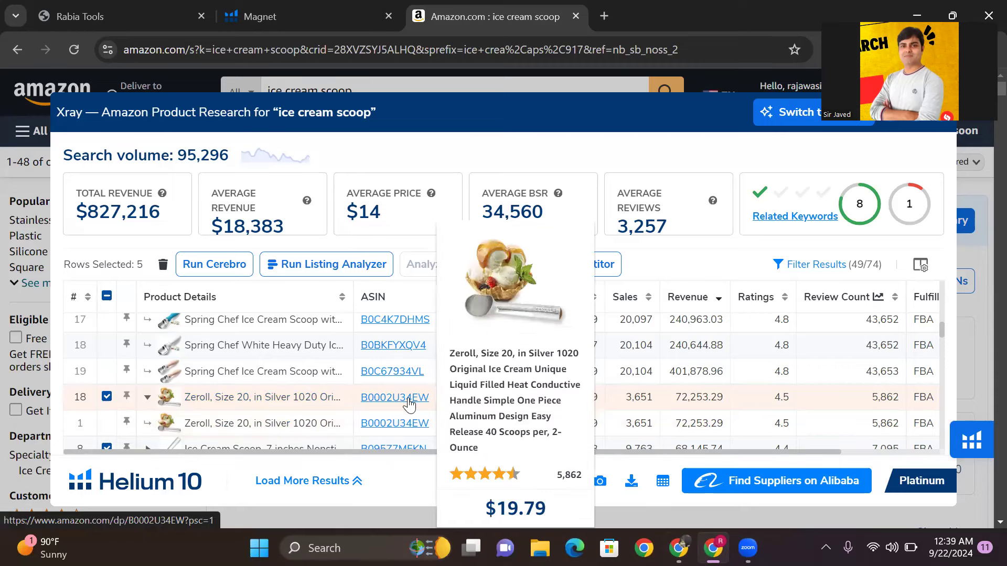
Switch to the Helium 10 Competitor Data sheet and delete the duplicate rows for ASINs B0CYTL69NQ and B0CXWMC7C3.
mouse_move(679, 548)
left_click(677, 472)
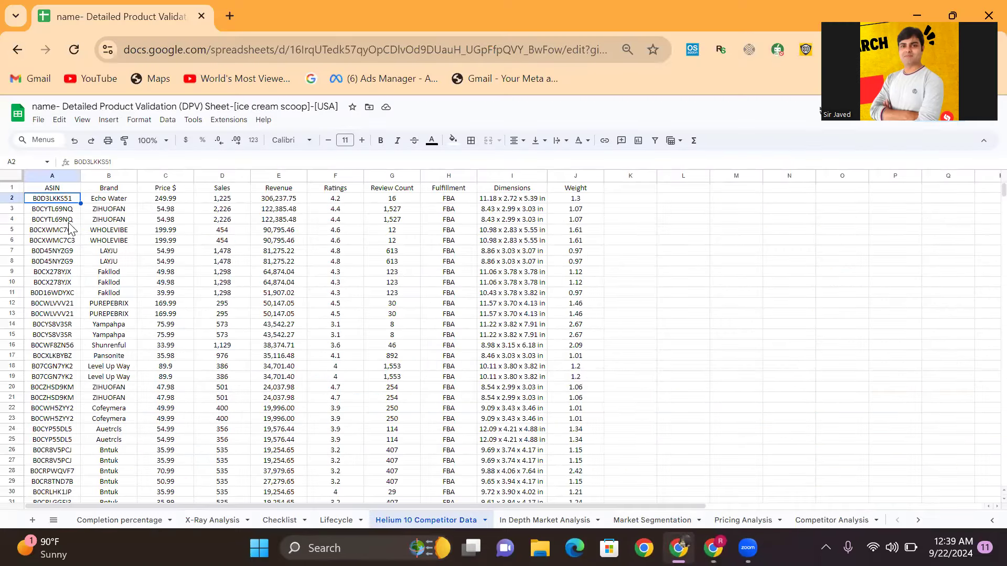
left_click(65, 222)
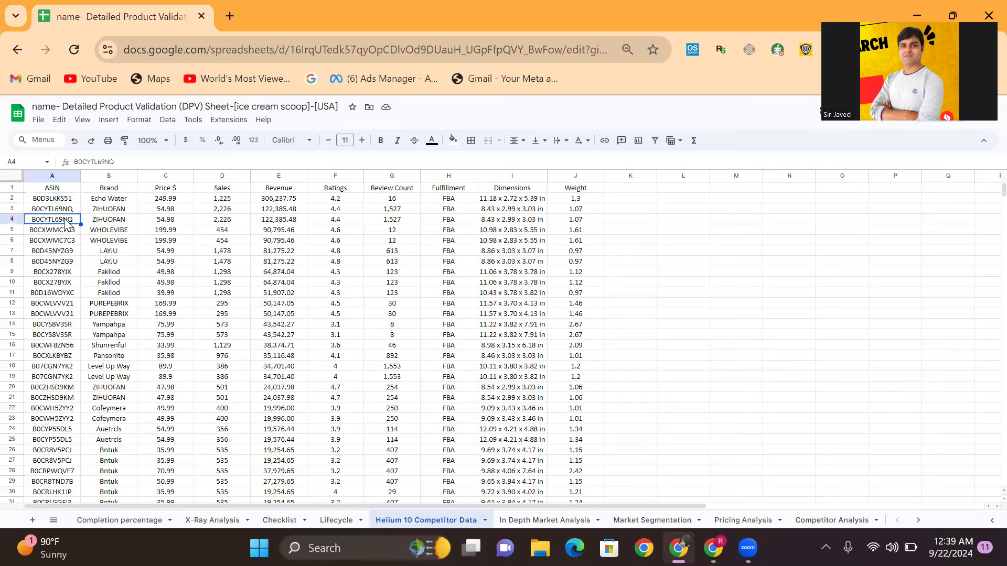
right_click(65, 222)
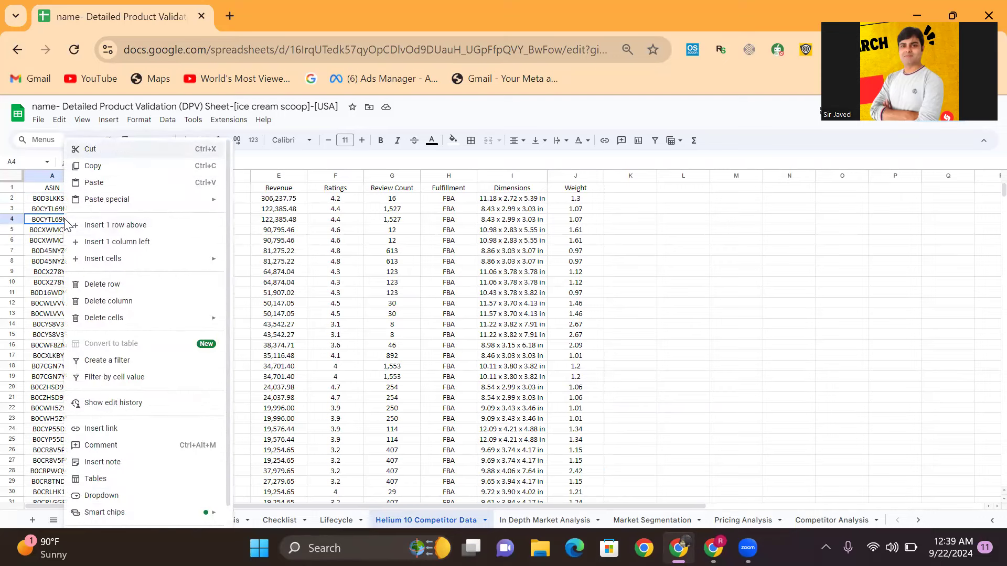
left_click(150, 285)
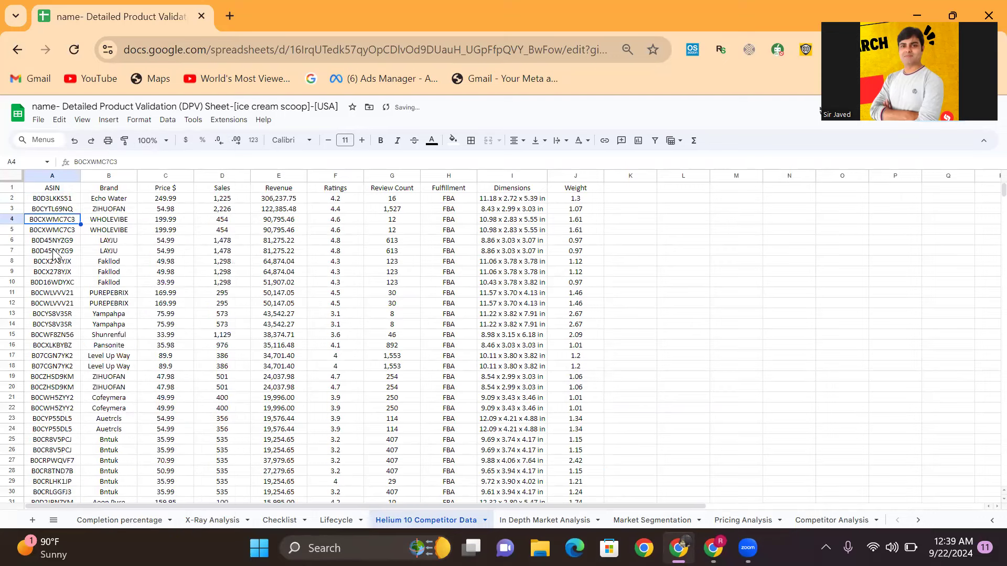
left_click(61, 235)
right_click(62, 234)
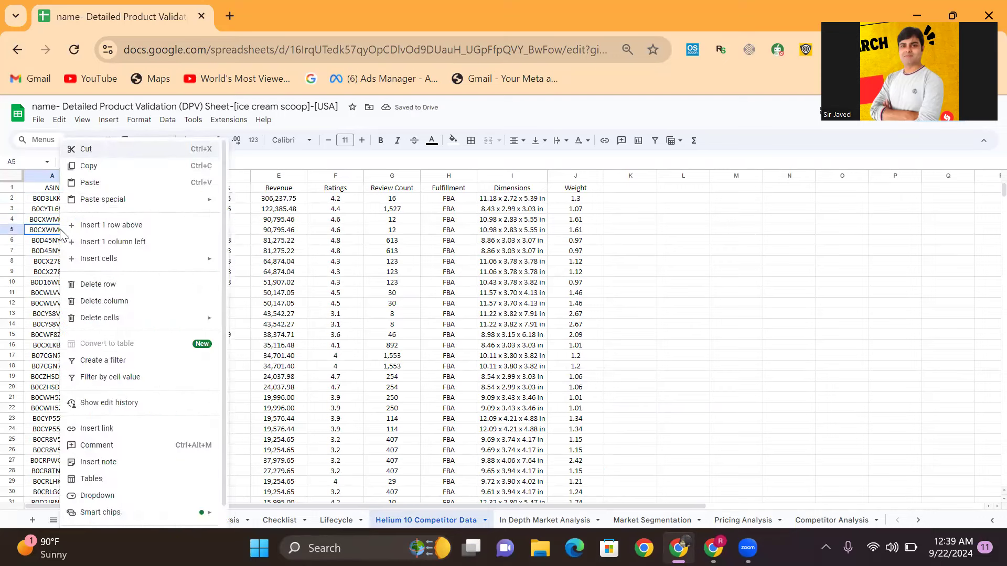
left_click(135, 292)
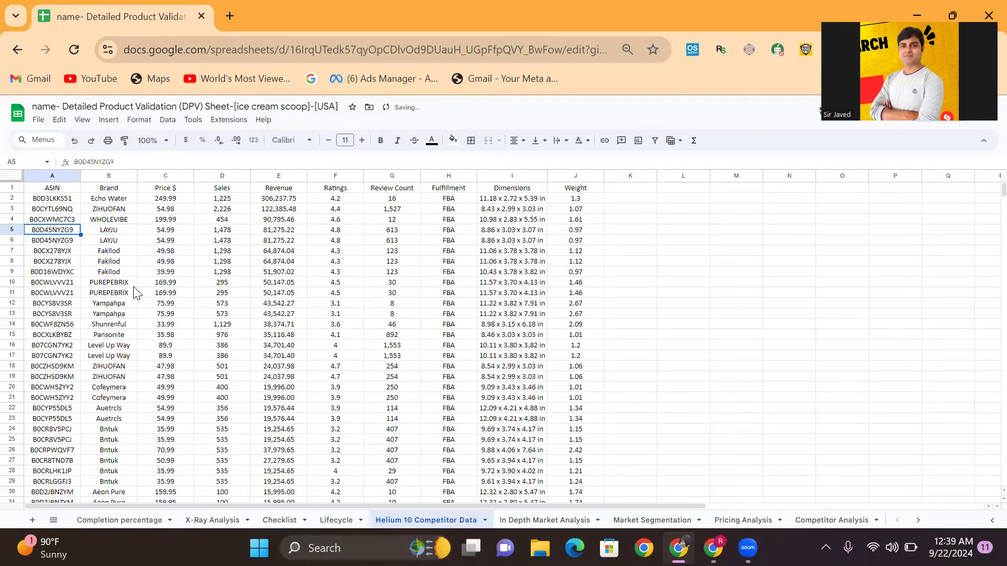
Delete the duplicate LAYJU row (B0D45NYZG9) and the duplicate Fakllod row (B0CX278YJX).
left_click(72, 243)
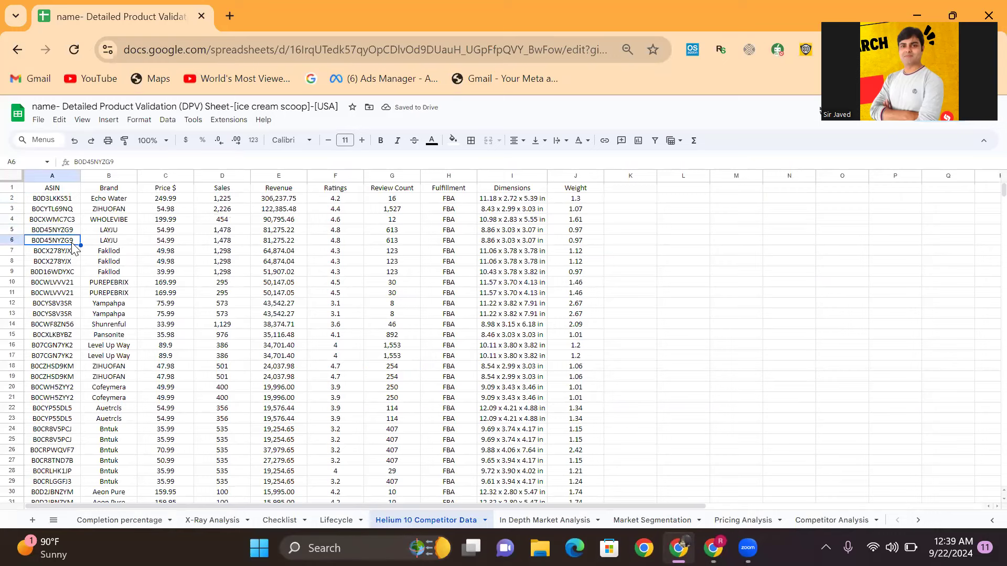
right_click(71, 242)
left_click(145, 288)
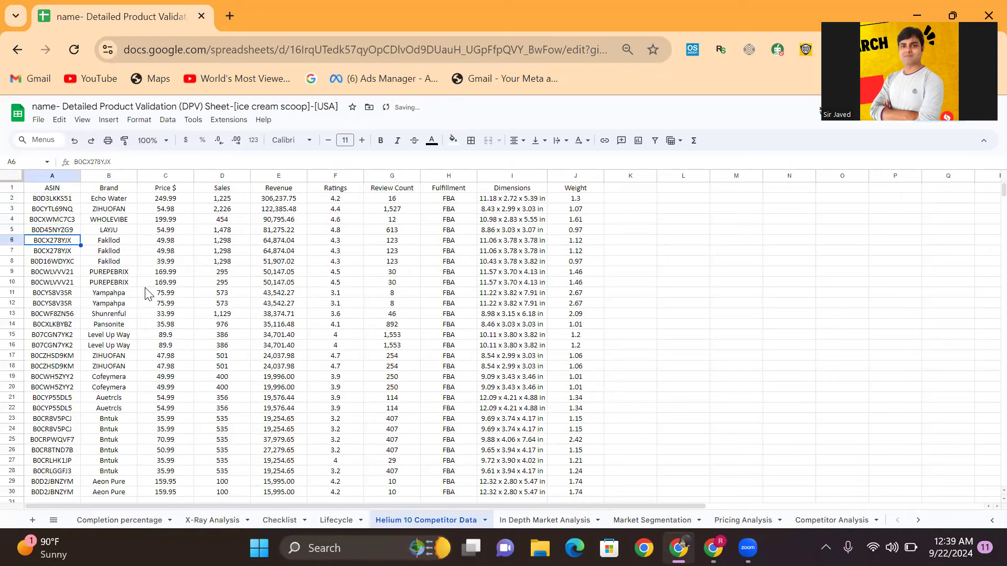
left_click(75, 254)
right_click(76, 259)
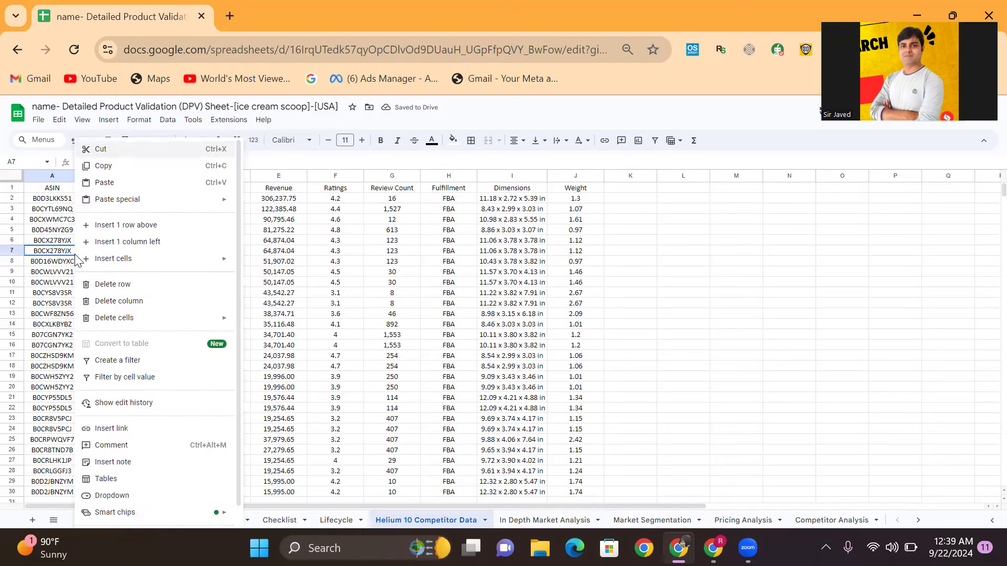
left_click(131, 291)
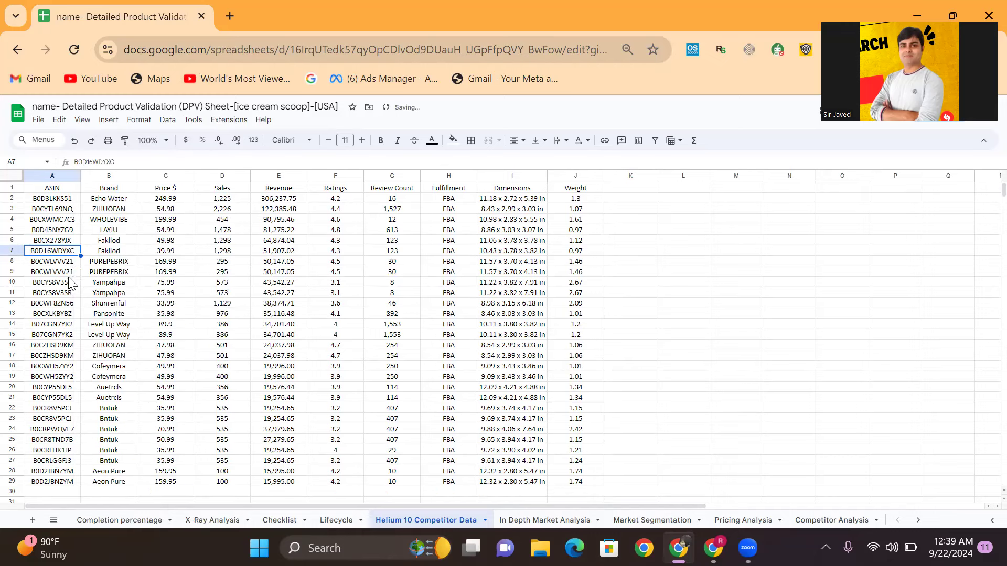
Delete the duplicate PUREPEBRIX row (B0CWLVVV21) and the duplicate Yampahpa row (B0CYS8V3SR).
right_click(70, 275)
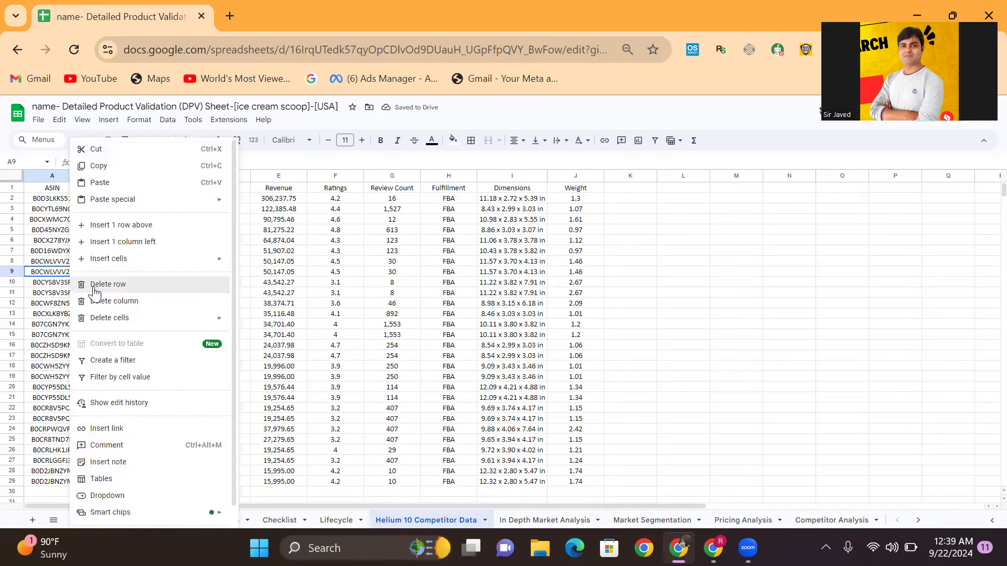
left_click(94, 287)
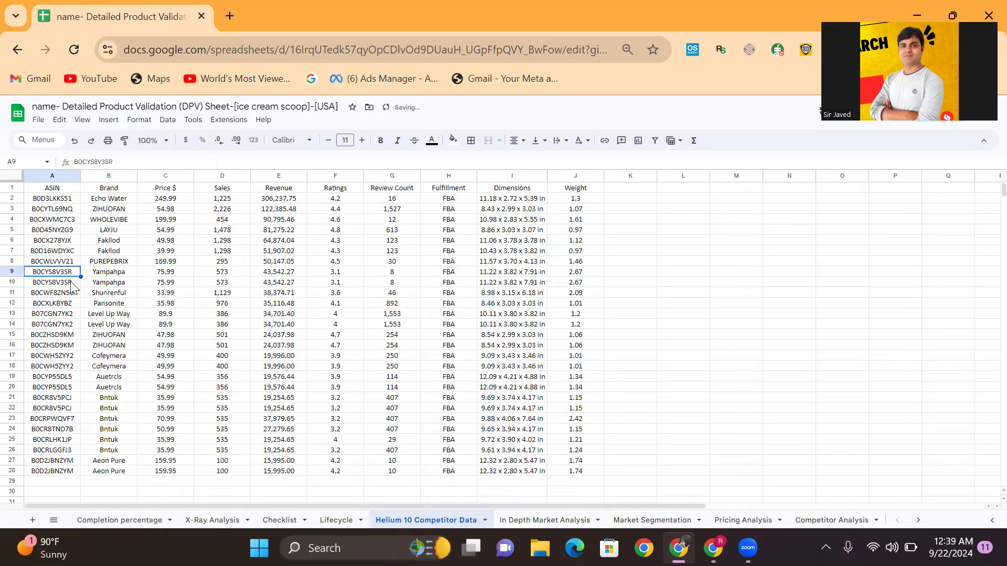
left_click(72, 286)
right_click(72, 287)
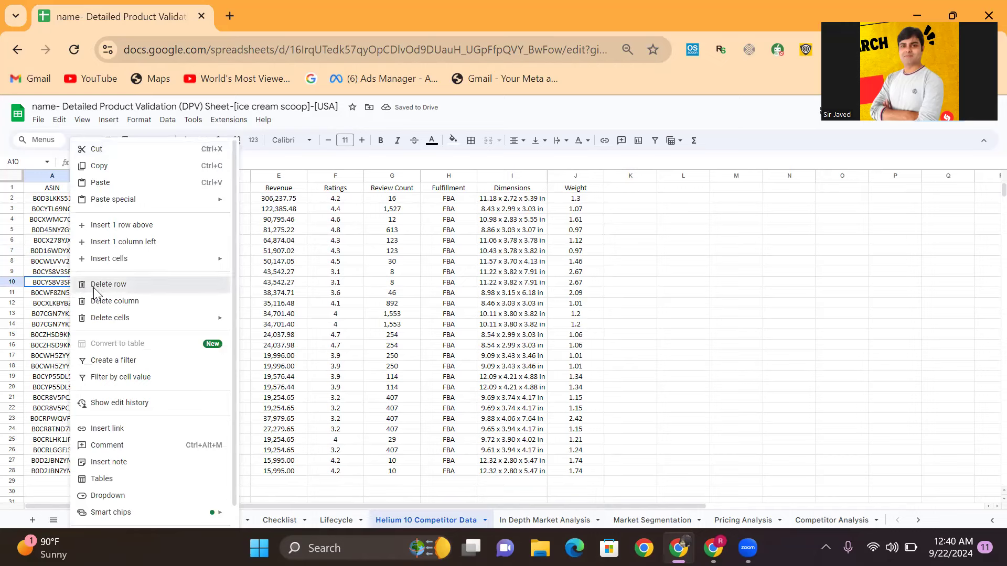
left_click(94, 287)
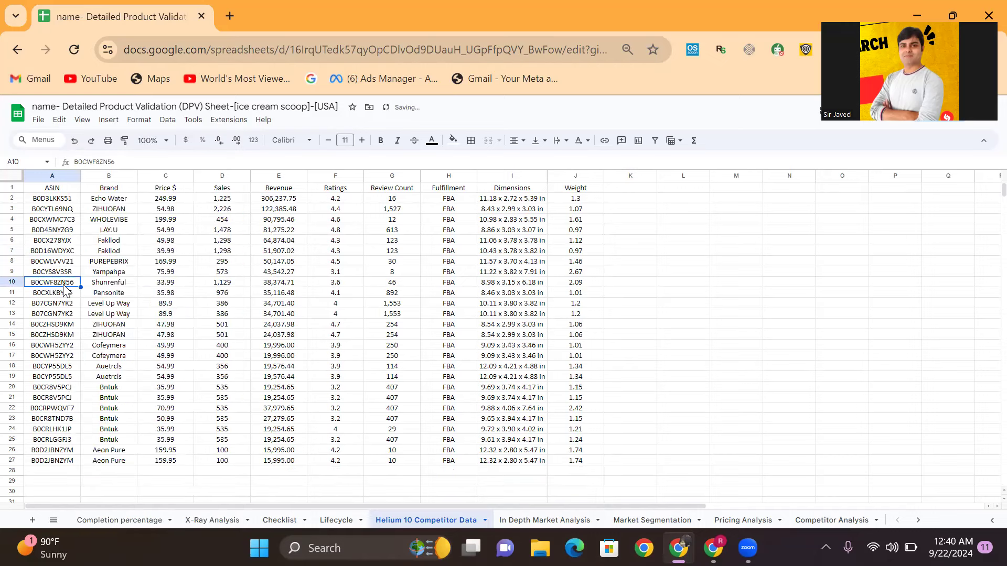
Delete the duplicate Level Up Way row (B07CGN7YK2) and the duplicate ZIHUOFAN row with ASIN B0CZHSD9KM.
right_click(76, 316)
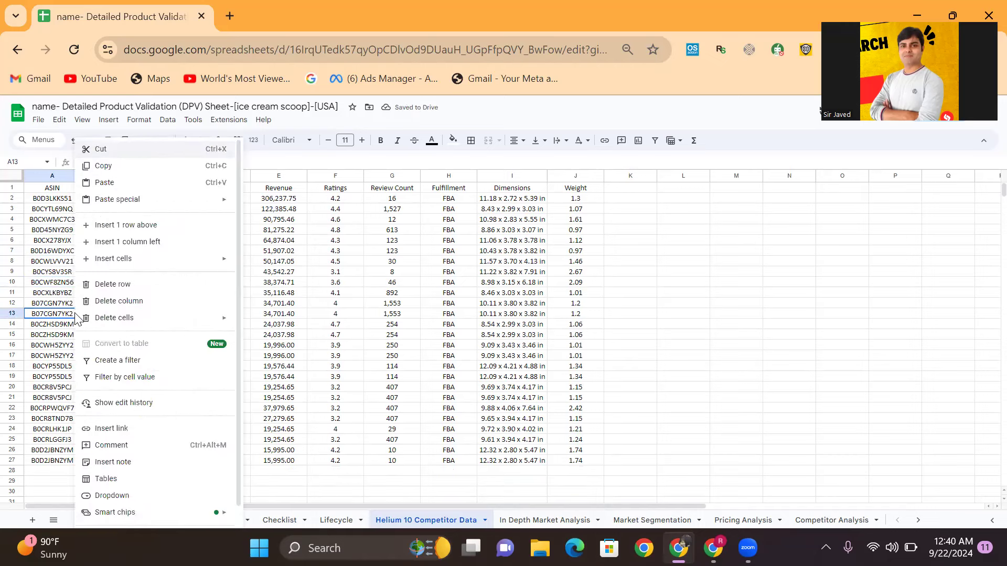
left_click(112, 284)
left_click(74, 325)
right_click(74, 328)
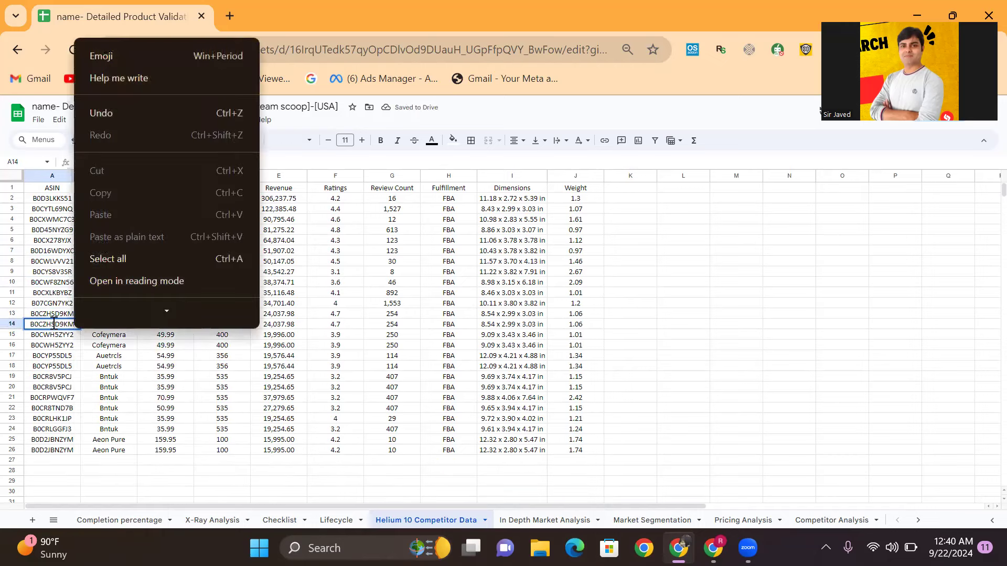
left_click(53, 323)
right_click(53, 323)
left_click(56, 326)
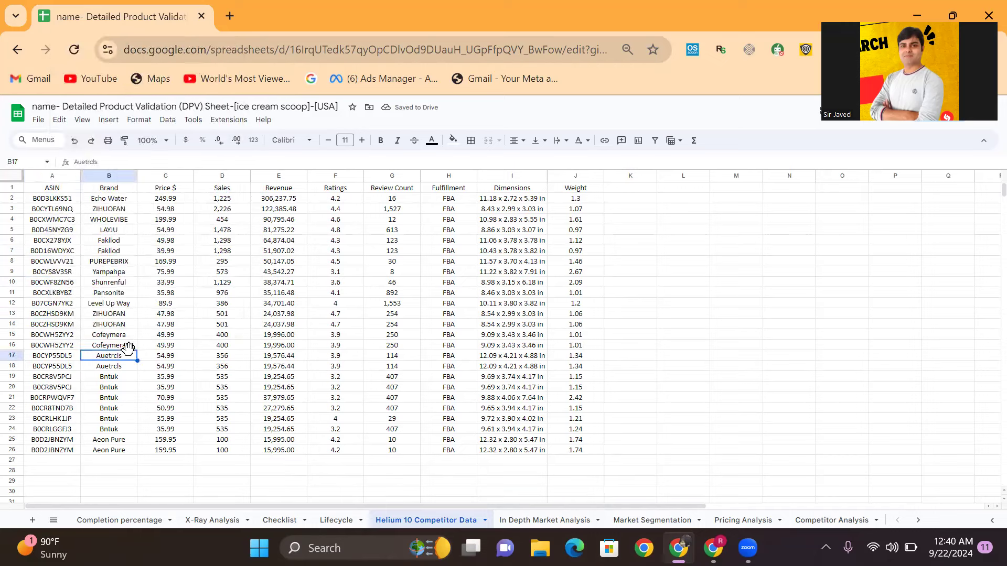
right_click(71, 327)
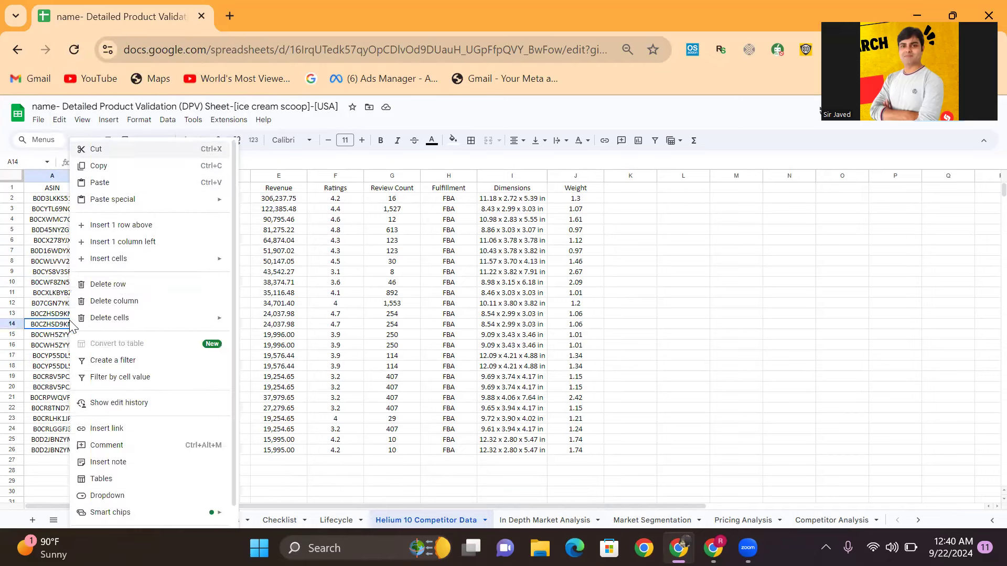
left_click(120, 284)
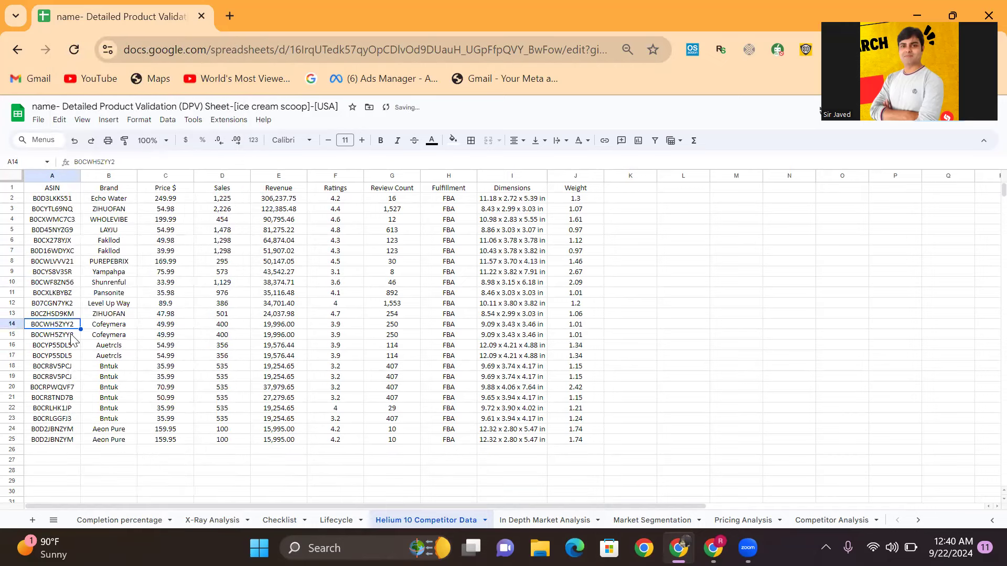
Delete the duplicate rows for ASINs B0CWH5ZYY2, B0CYP55DL5 and B0CR8V5PCJ.
right_click(72, 340)
left_click(122, 284)
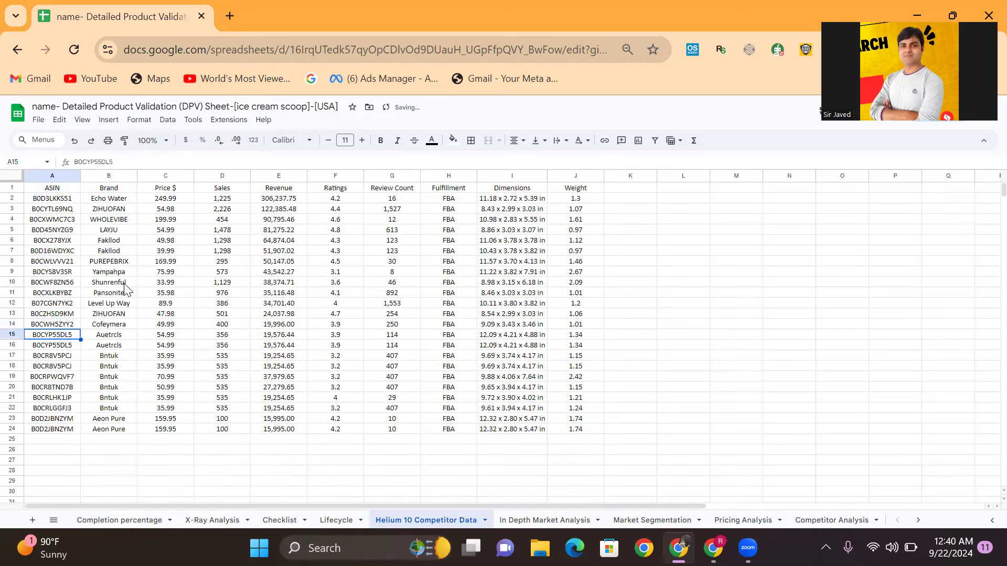
right_click(72, 350)
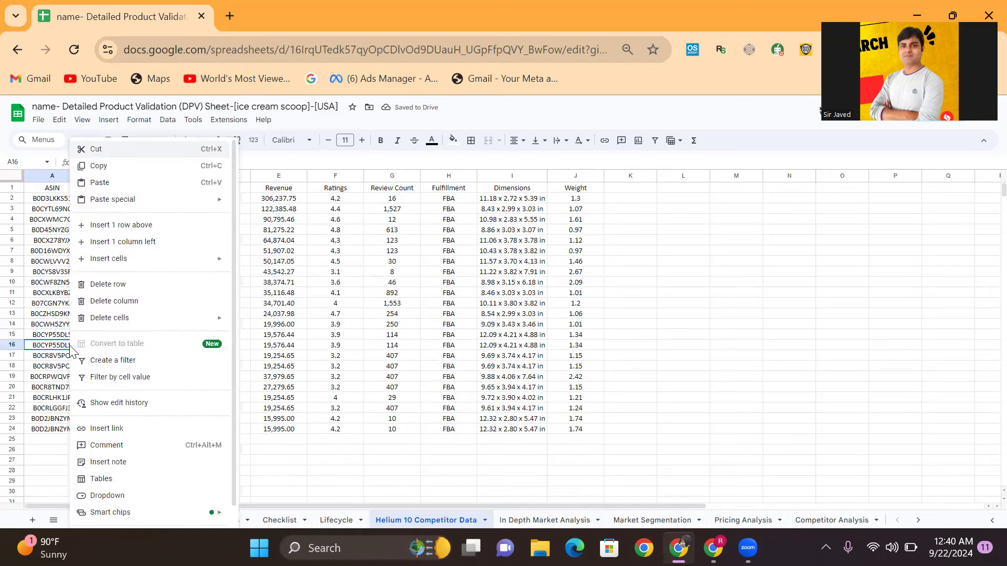
left_click(135, 286)
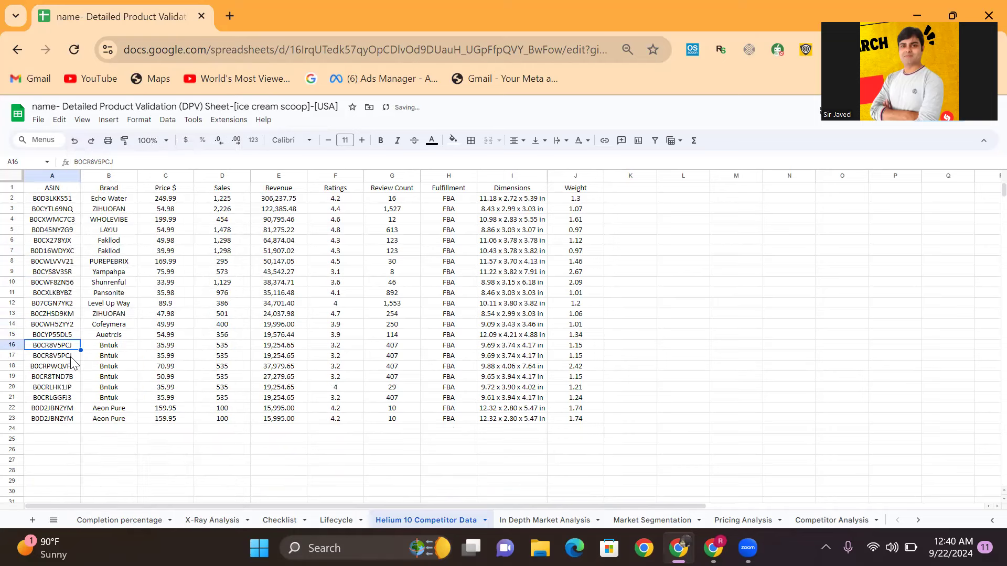
right_click(72, 357)
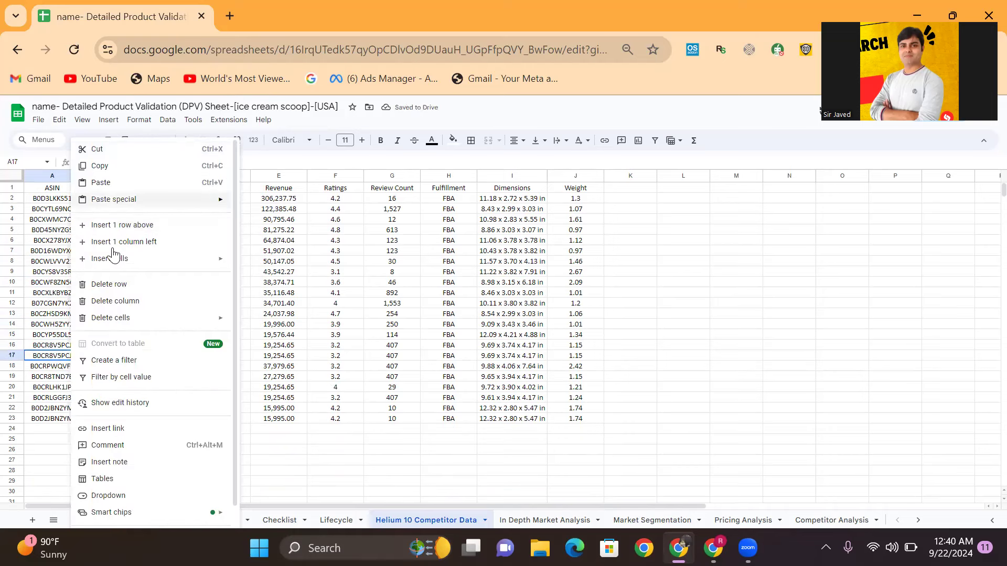
left_click(131, 285)
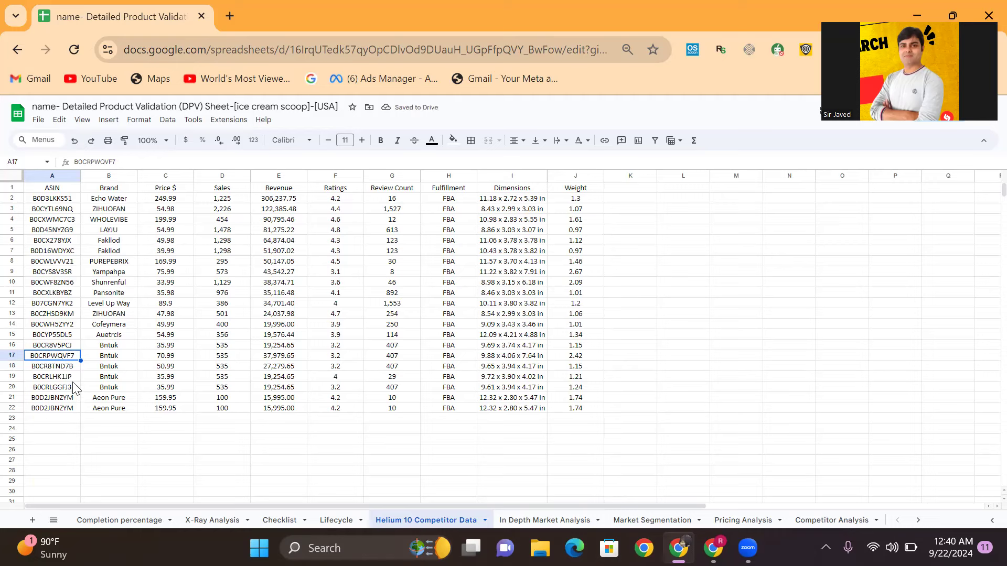
Delete the duplicate Aeon Pure row with ASIN B0D2JBNZYM from the Helium 10 competitor data.
left_click(73, 409)
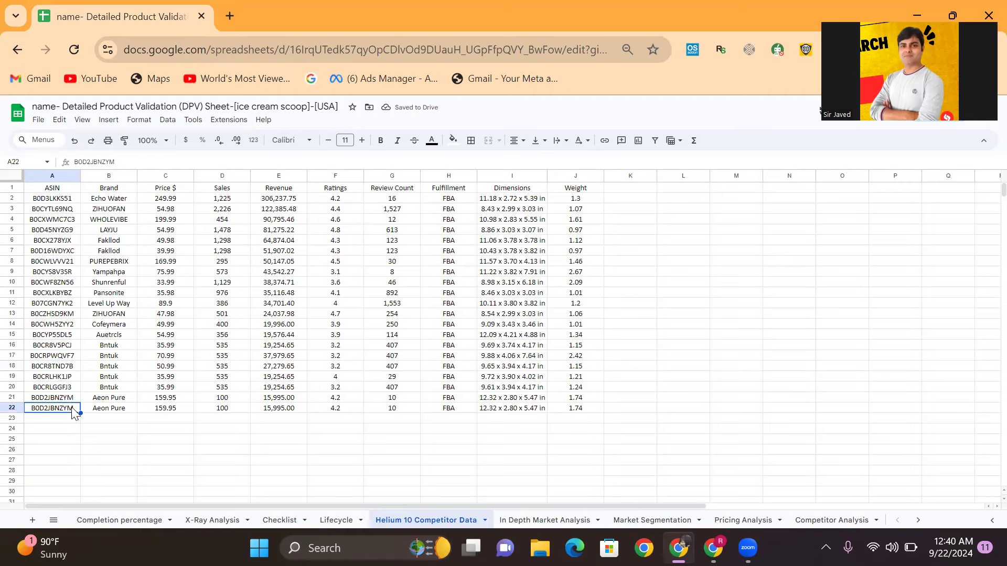
right_click(73, 410)
left_click(126, 287)
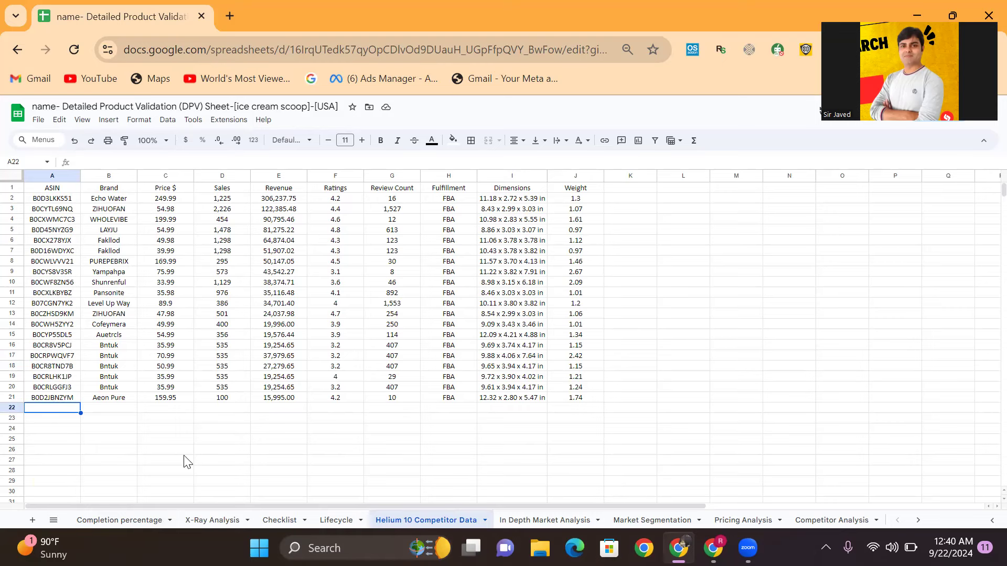
Mark Checklist, Lifecycle and Helium 10 Competitor Data as completed in the Completion percentage sheet.
left_click(107, 522)
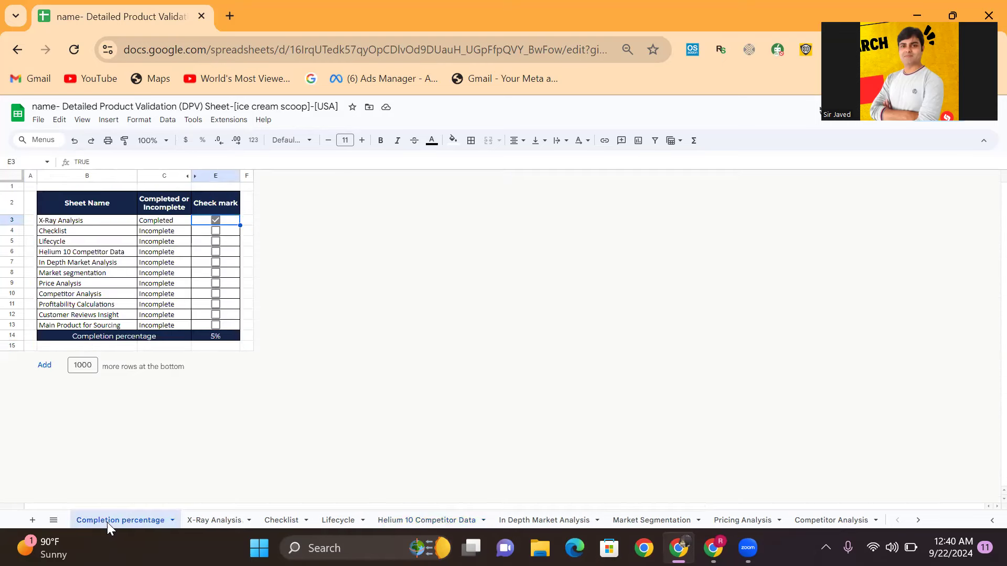
left_click(216, 231)
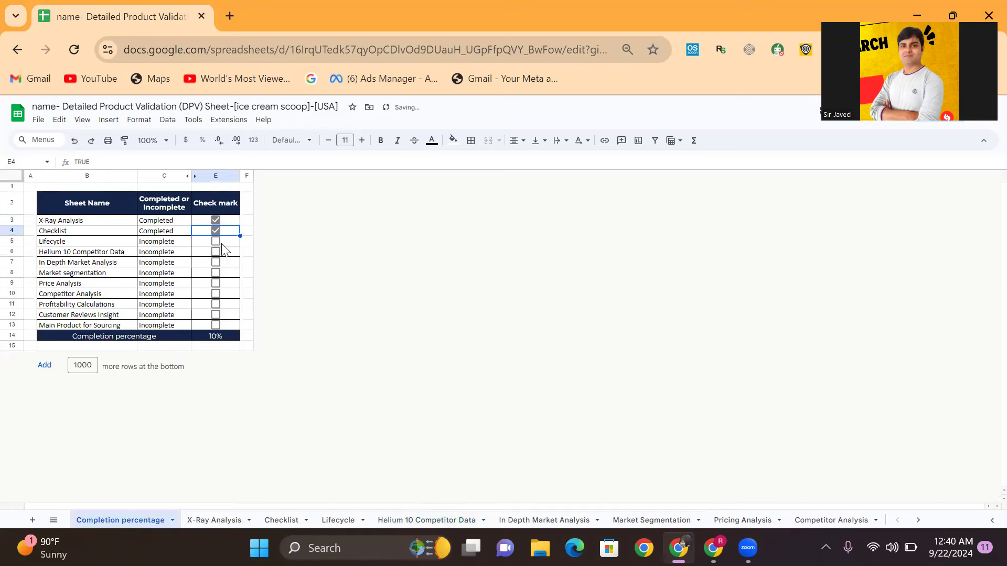
left_click(216, 243)
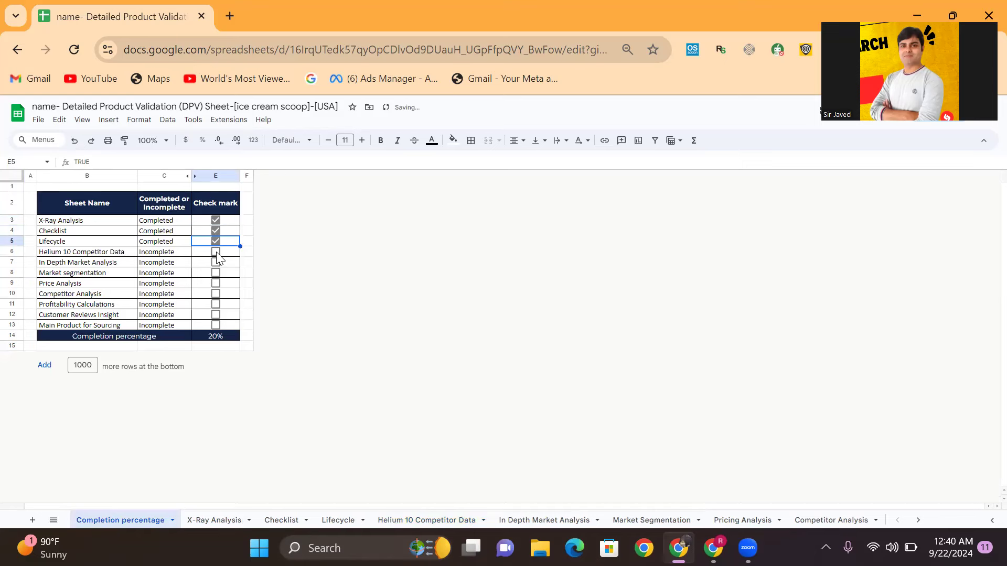
left_click(216, 253)
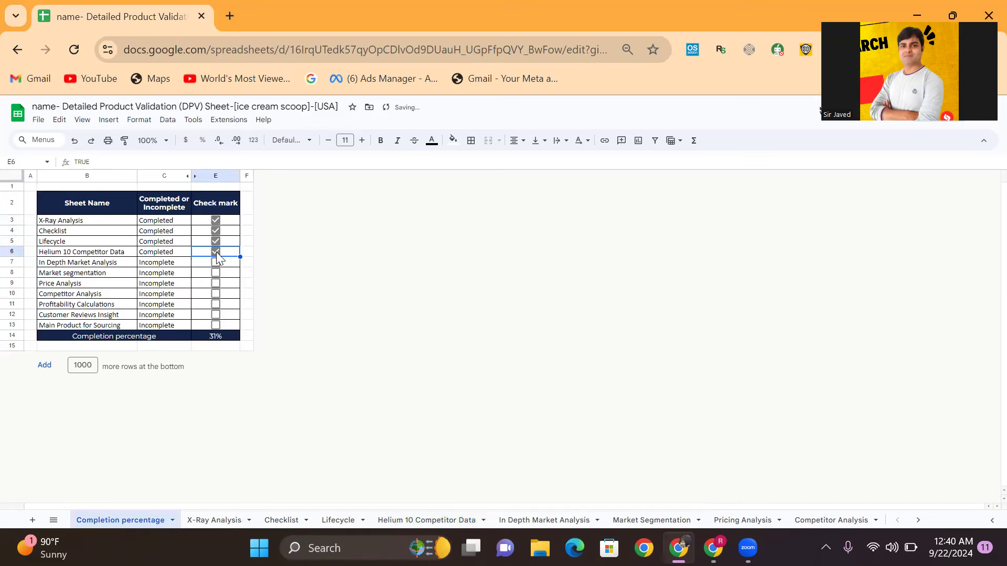
Examine the In Depth Market Analysis sheet's product feature, ASIN, sales, price and FBA fee columns.
left_click(544, 519)
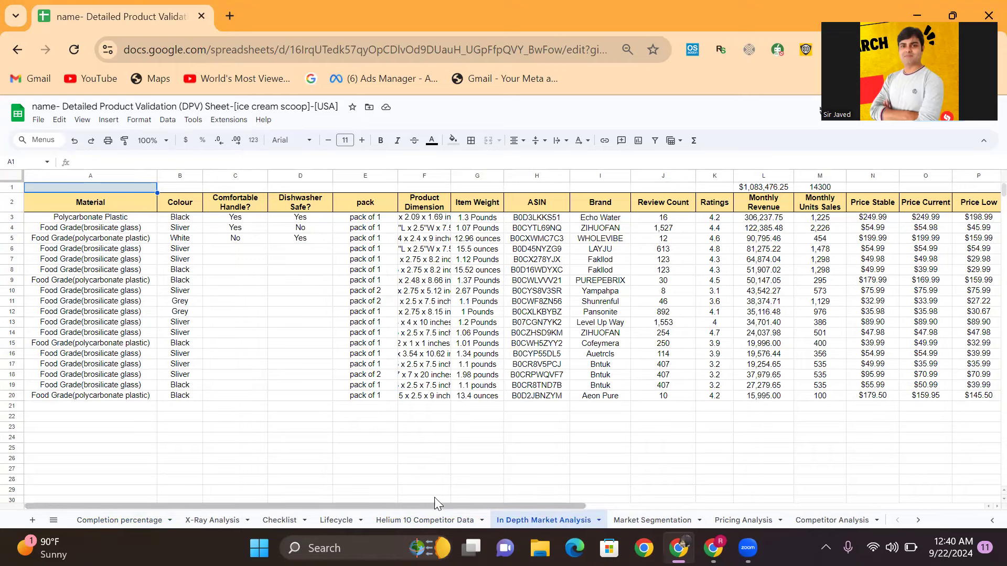
left_click_drag(460, 507, 598, 524)
scroll(543, 521, "left", 5)
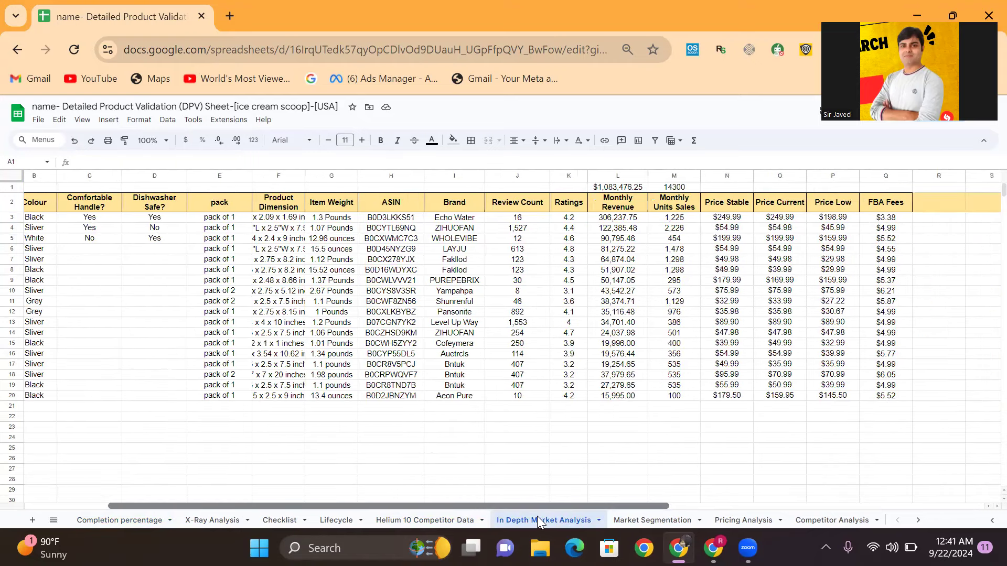
key("ctrl+a")
key("ctrl+c")
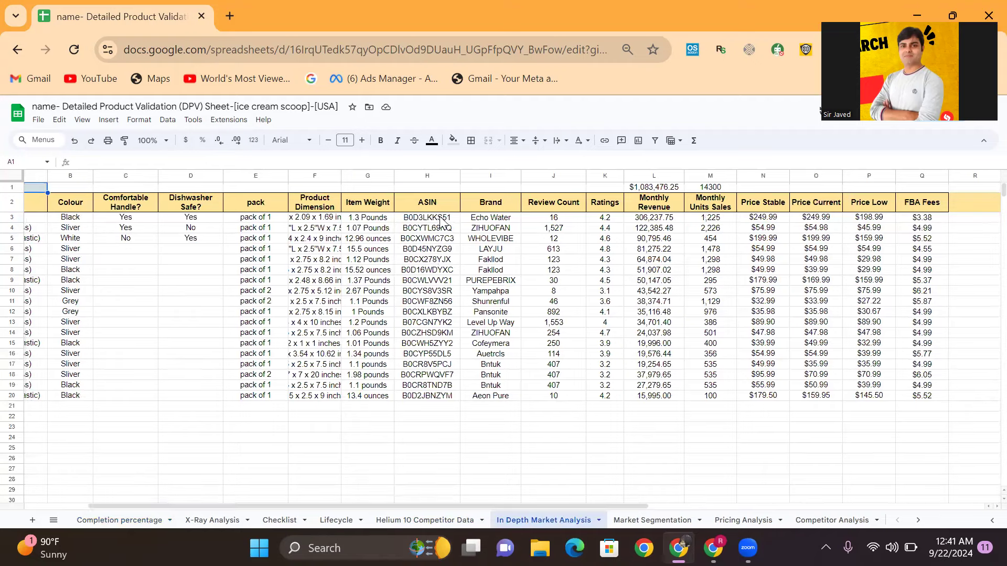
left_click(439, 222)
right_click(439, 221)
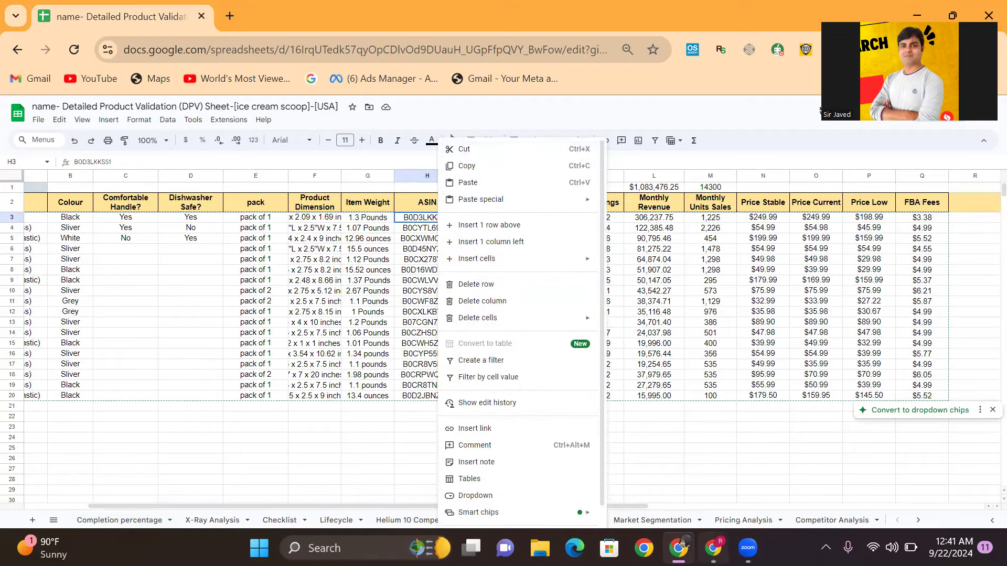
Switch to the Amazon ice cream scoop results, close the Xray report and open the black Spring Chef scoop with Comfortable Handle.
left_click(713, 548)
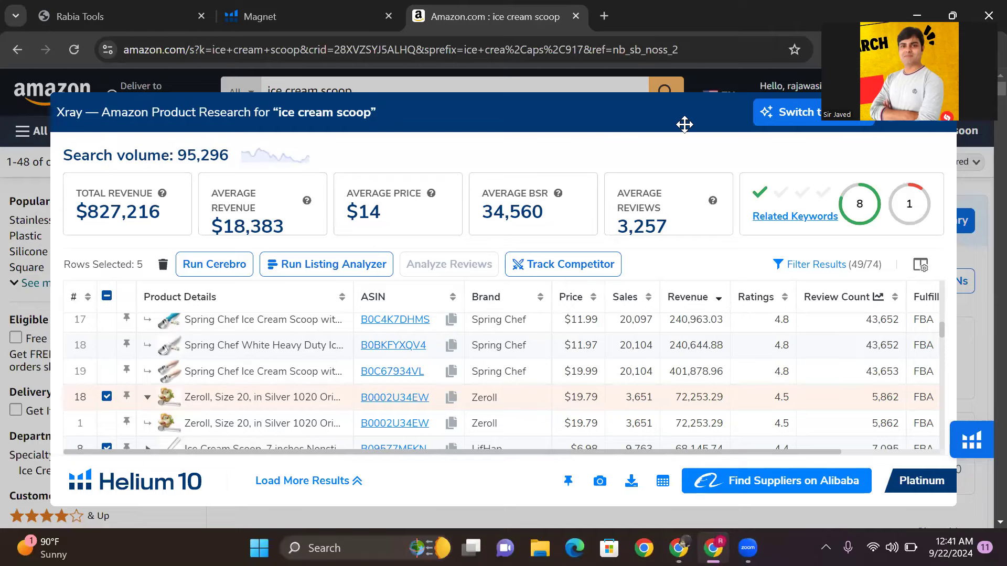
left_click_drag(684, 125, 634, 147)
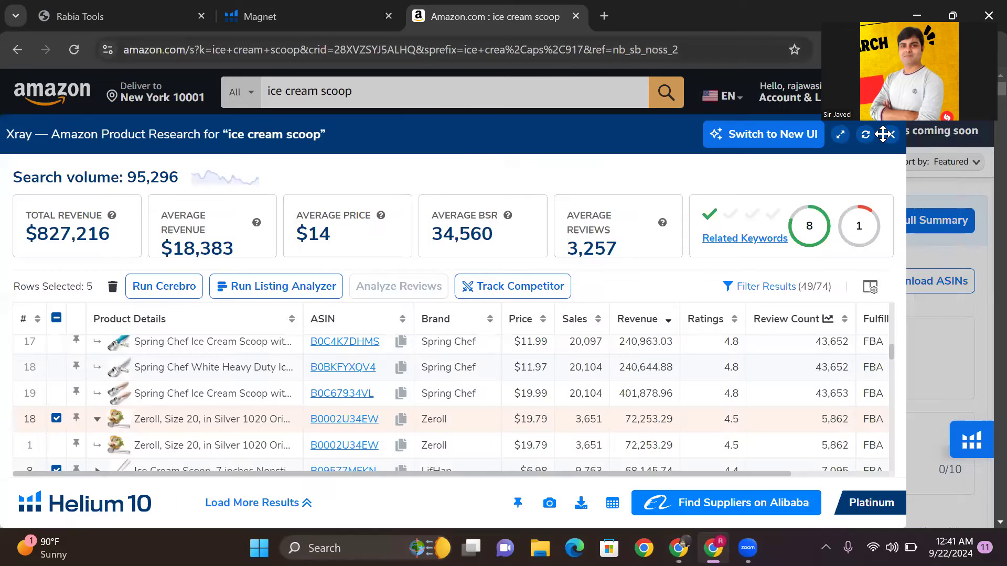
left_click(890, 135)
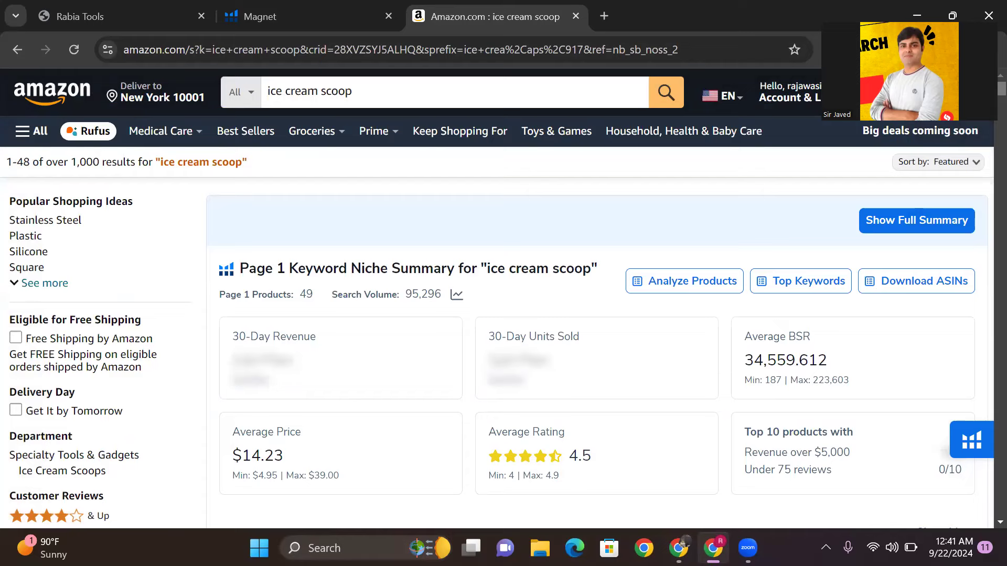
scroll(598, 299, "down", 10)
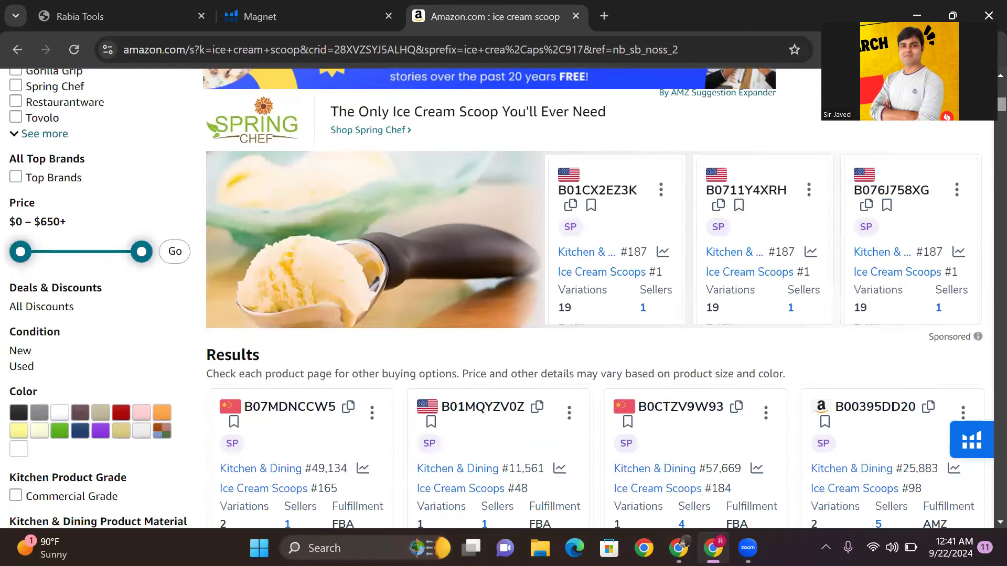
scroll(985, 119, "down", 5)
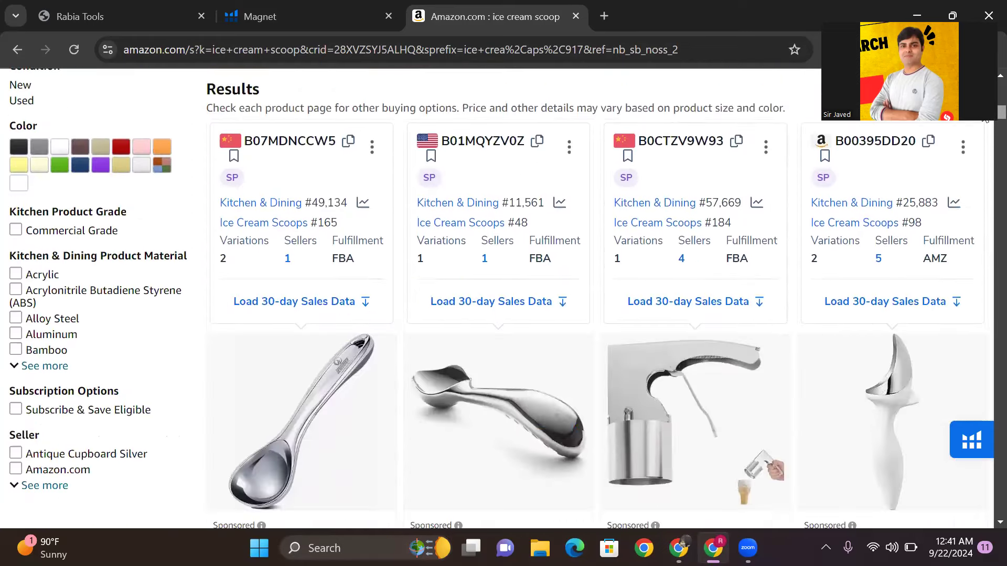
scroll(984, 122, "down", 5)
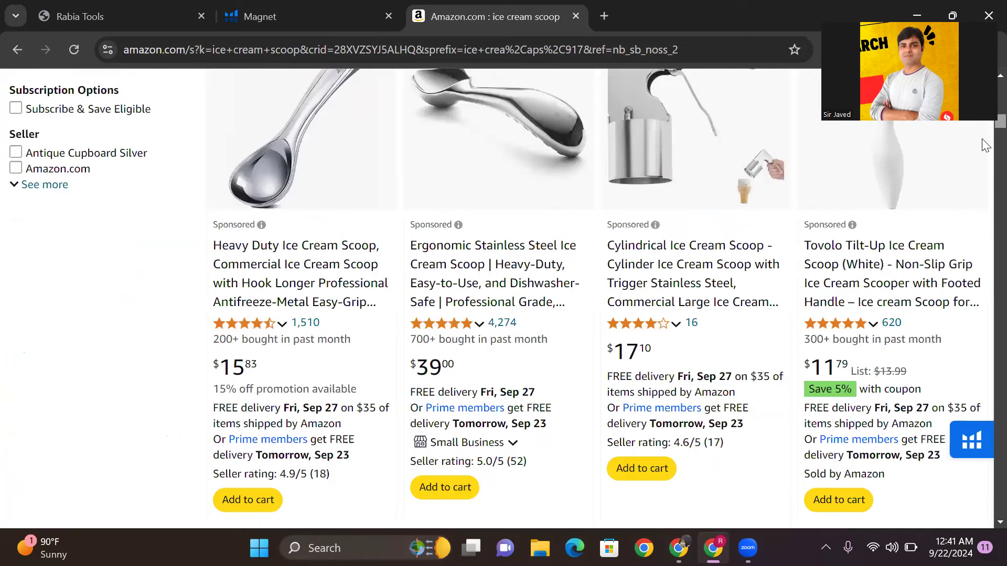
scroll(985, 145, "down", 5)
scroll(984, 140, "down", 2)
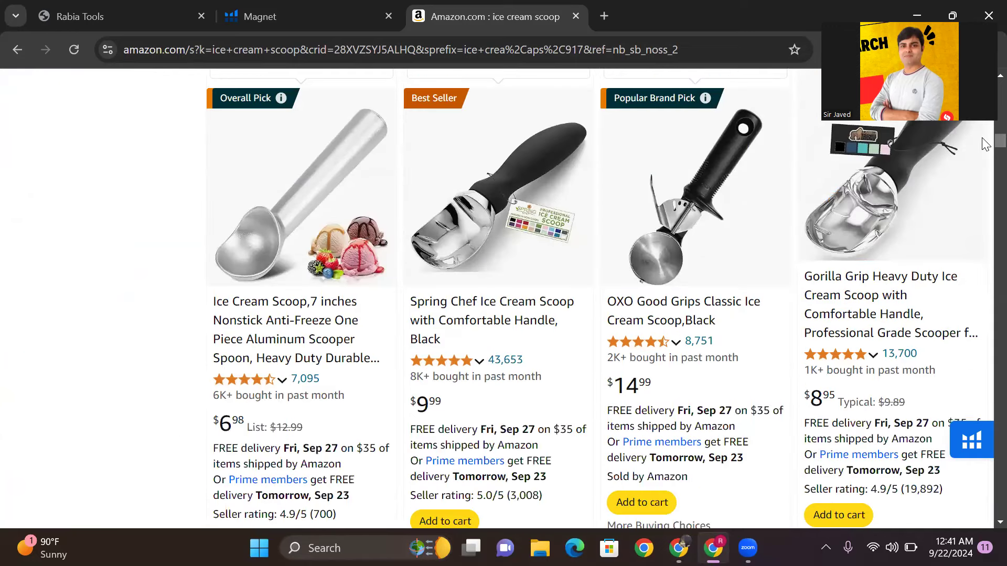
left_click(482, 223)
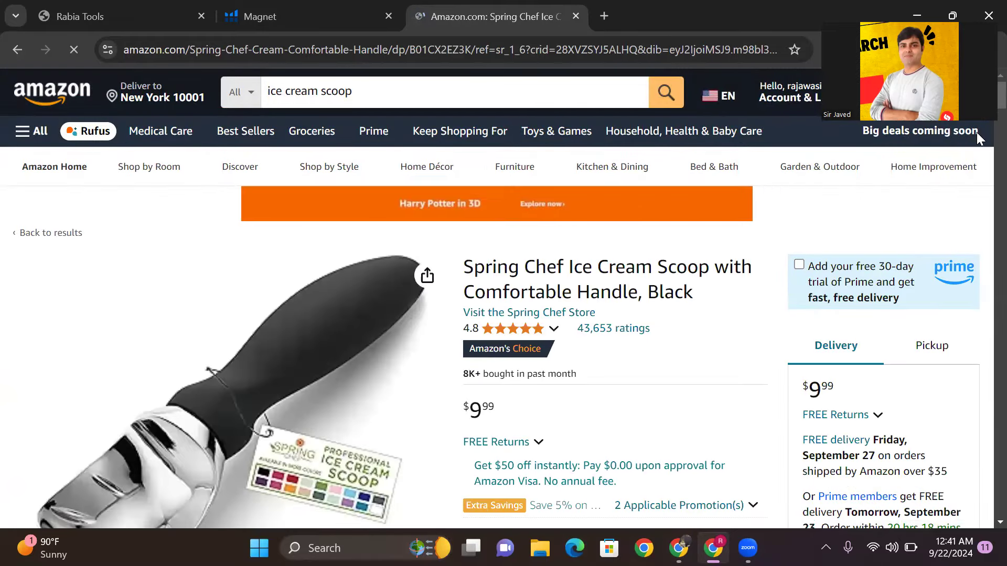
Examine the Spring Chef listing's colour, material, dimensions, weight, feature bullets and brand comparison table for product attributes.
scroll(497, 297, "down", 2)
scroll(497, 297, "up", 2)
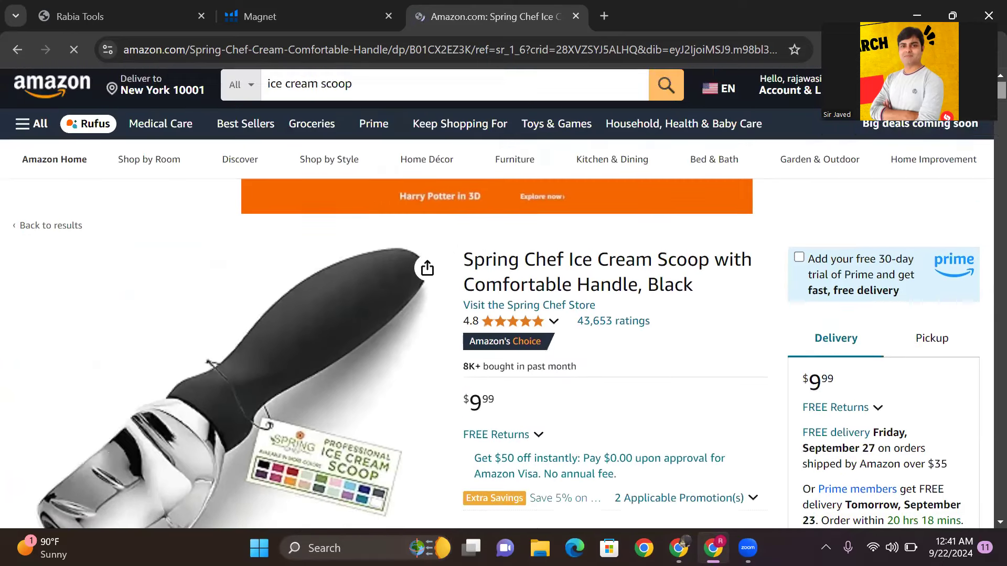
scroll(497, 298, "down", 2)
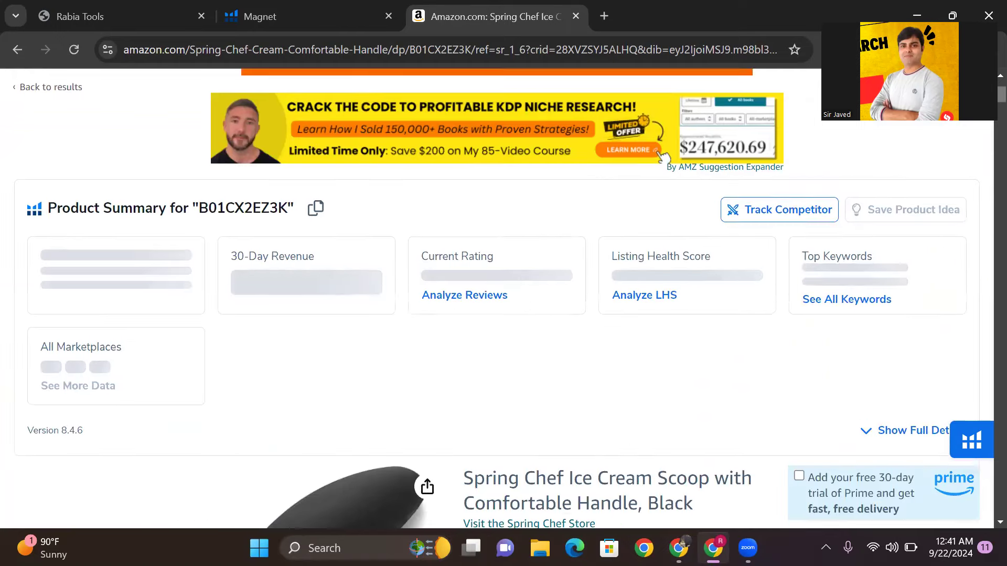
scroll(497, 298, "down", 5)
scroll(986, 124, "down", 15)
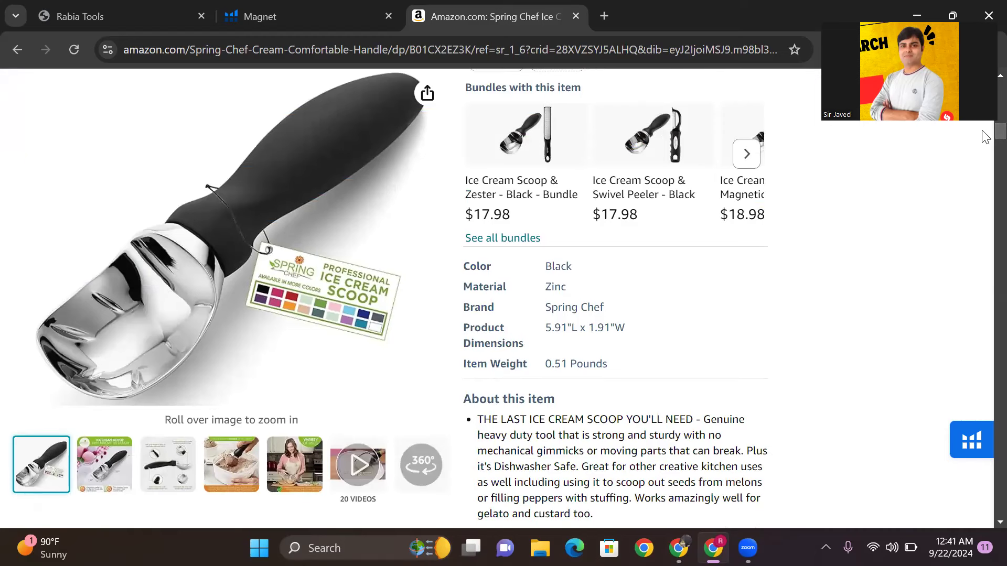
scroll(984, 159, "down", 7)
scroll(983, 160, "down", 8)
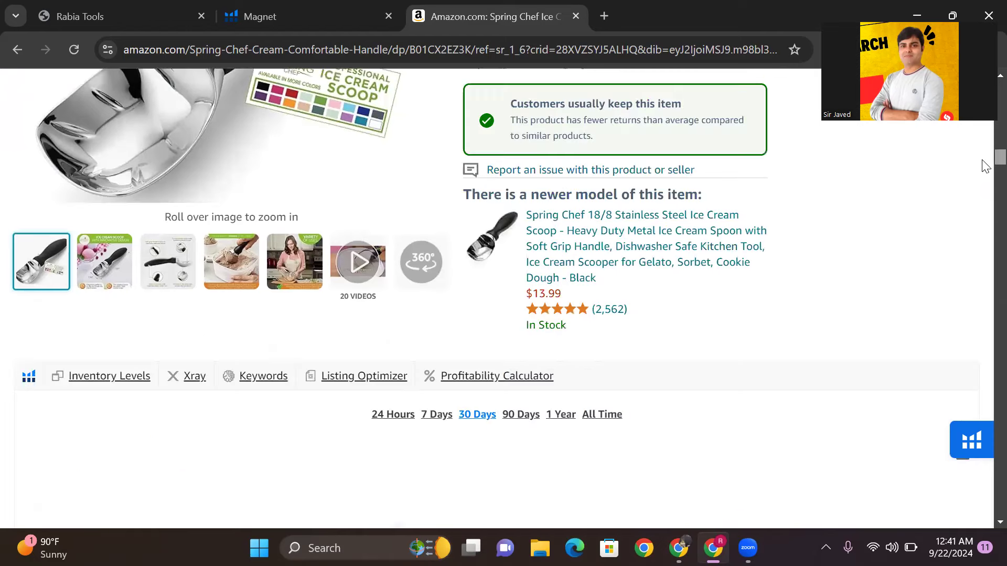
scroll(982, 162, "up", 12)
scroll(522, 331, "down", 6)
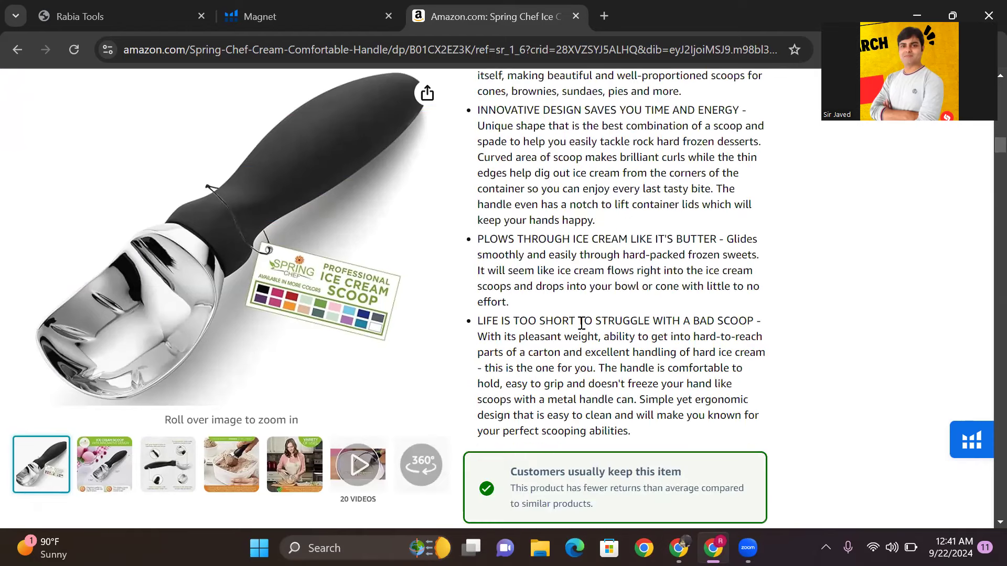
scroll(985, 168, "down", 15)
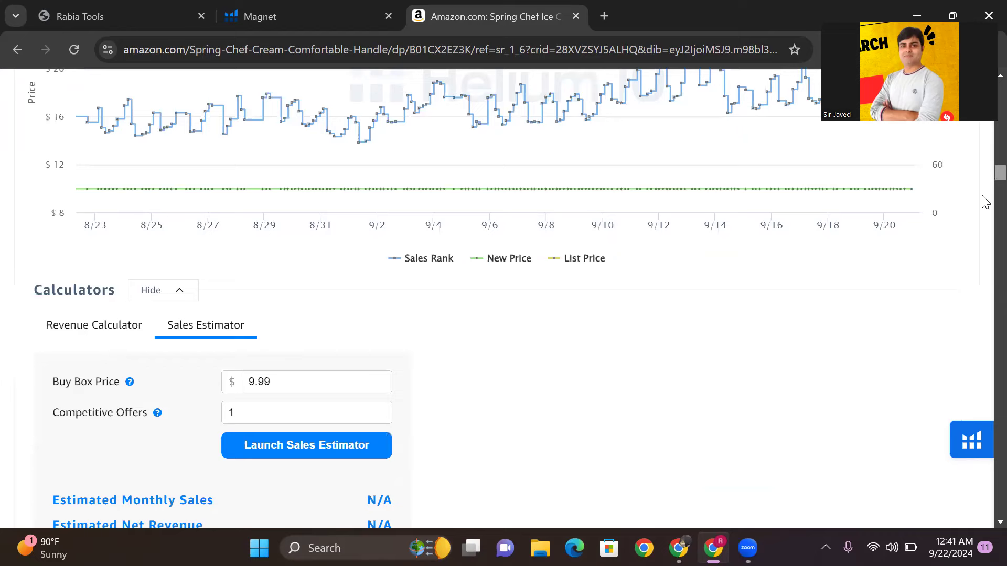
scroll(983, 192, "up", 15)
scroll(984, 205, "down", 10)
scroll(984, 208, "down", 5)
scroll(984, 210, "up", 4)
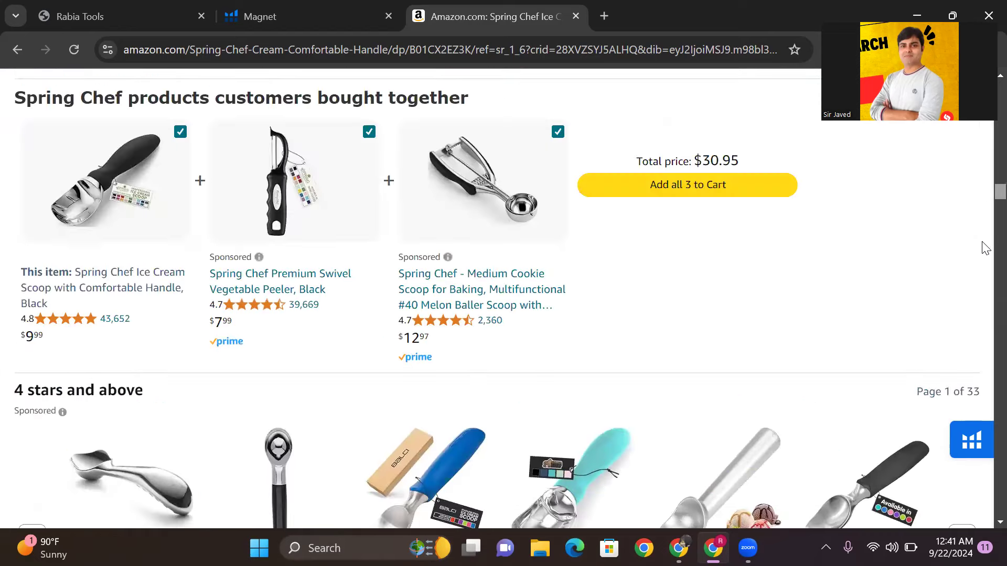
scroll(983, 283, "down", 10)
scroll(984, 309, "down", 8)
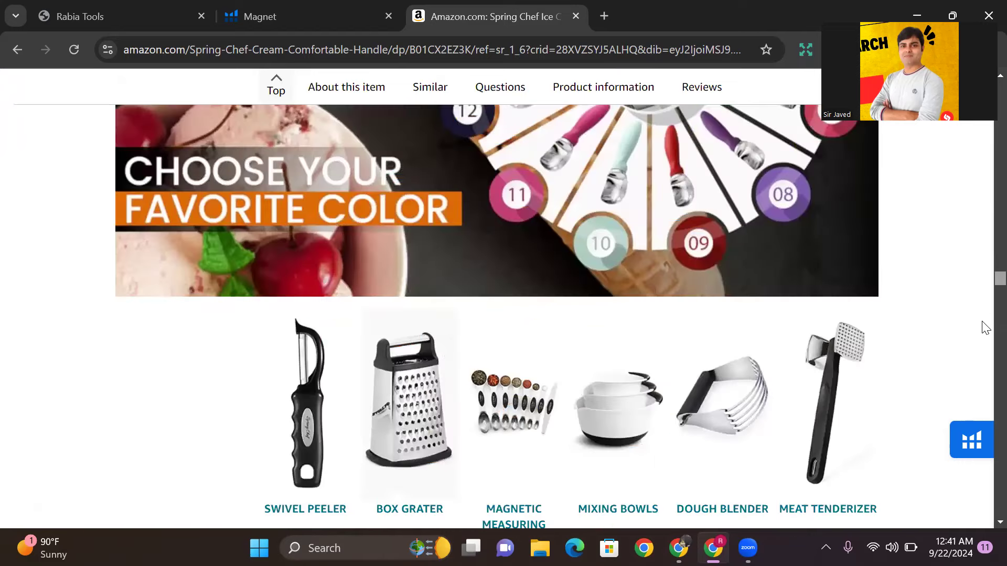
scroll(984, 315, "up", 4)
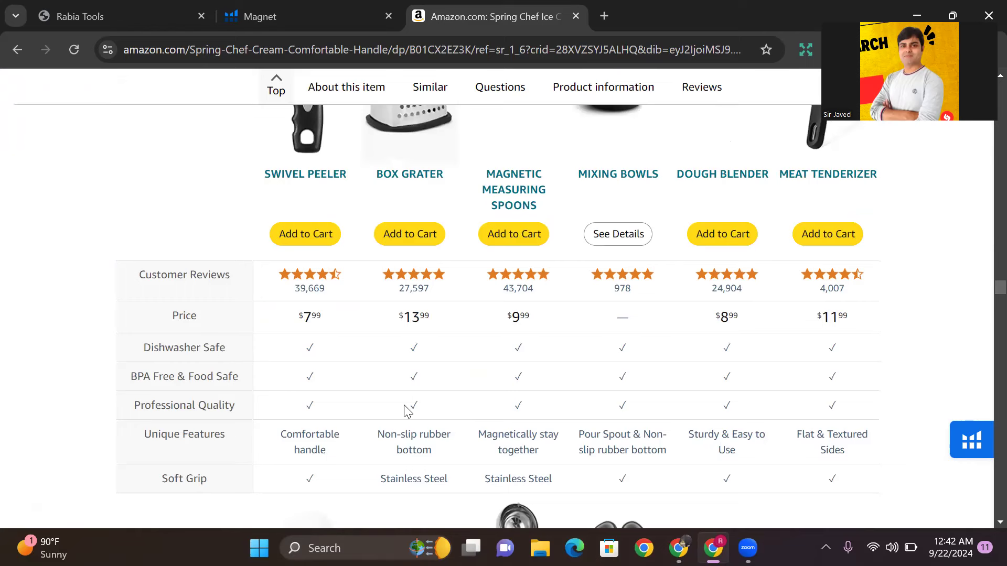
Highlight the feature "Comfortable Handle" in the Spring Chef listing's title.
scroll(984, 297, "up", 20)
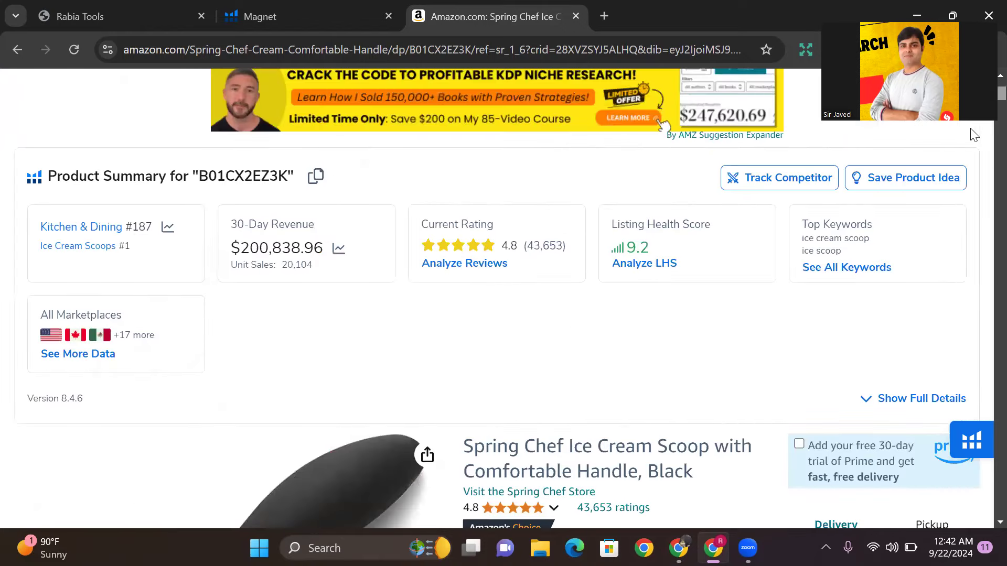
scroll(974, 135, "down", 6)
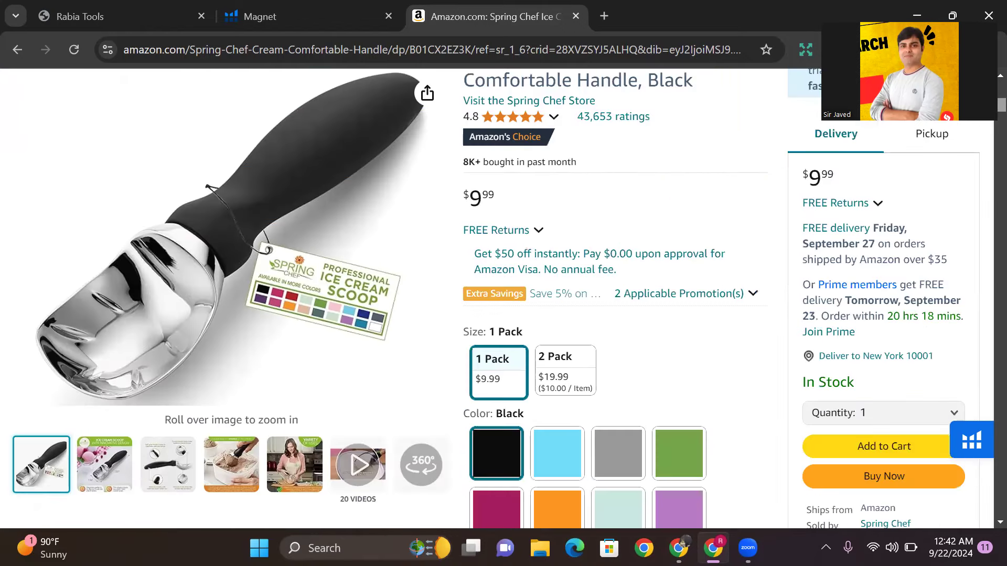
scroll(503, 299, "up", 2)
left_click_drag(464, 231, 639, 246)
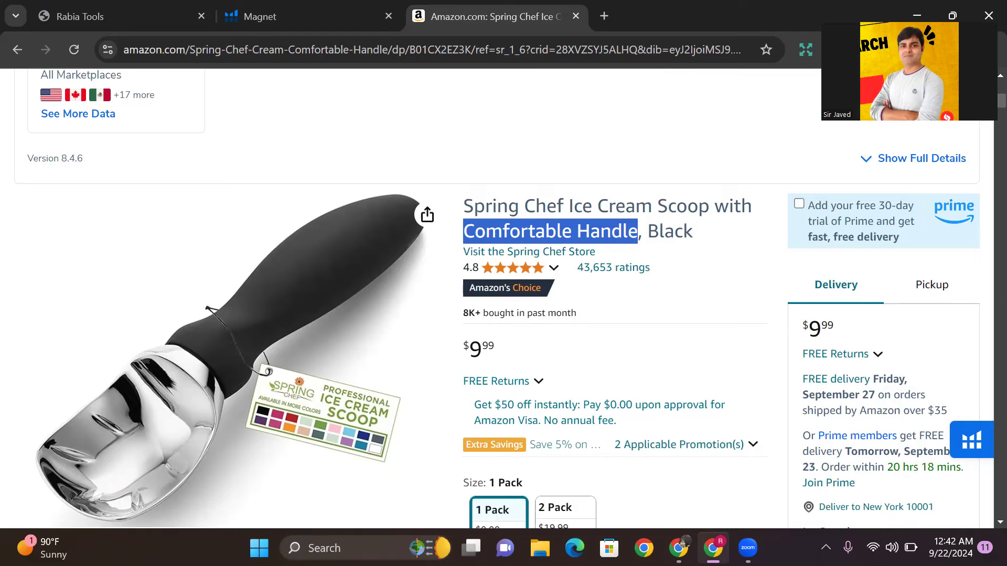
Switch back to the validation spreadsheet and review the feature columns and first three ASINs in In Depth Market Analysis.
left_click(678, 548)
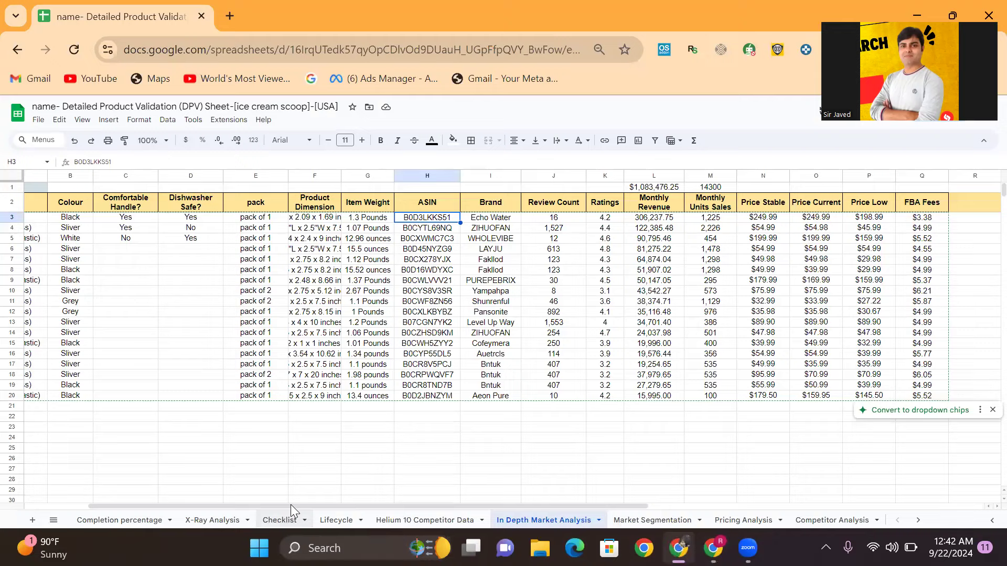
left_click_drag(291, 503, 162, 480)
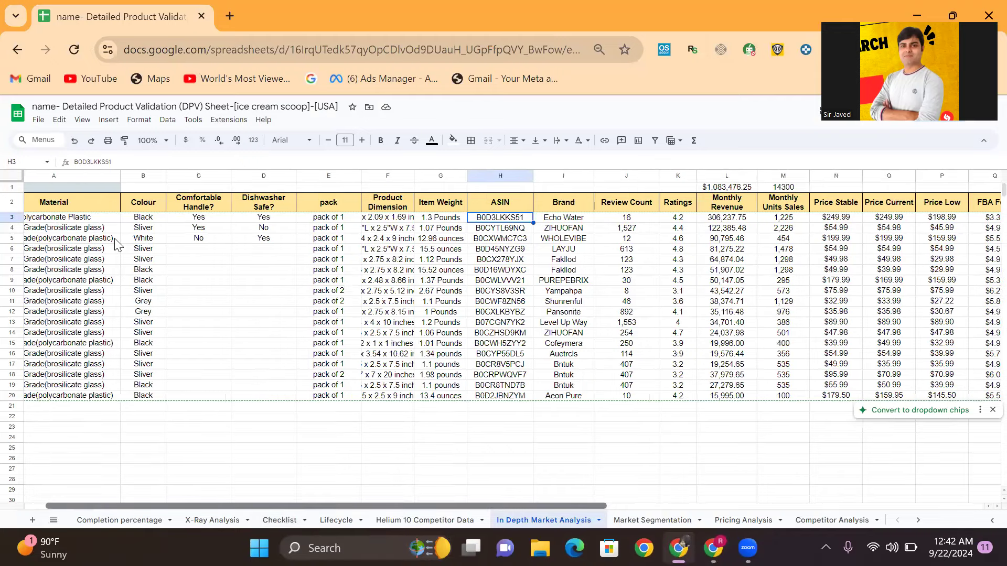
scroll(132, 225, "left", 2)
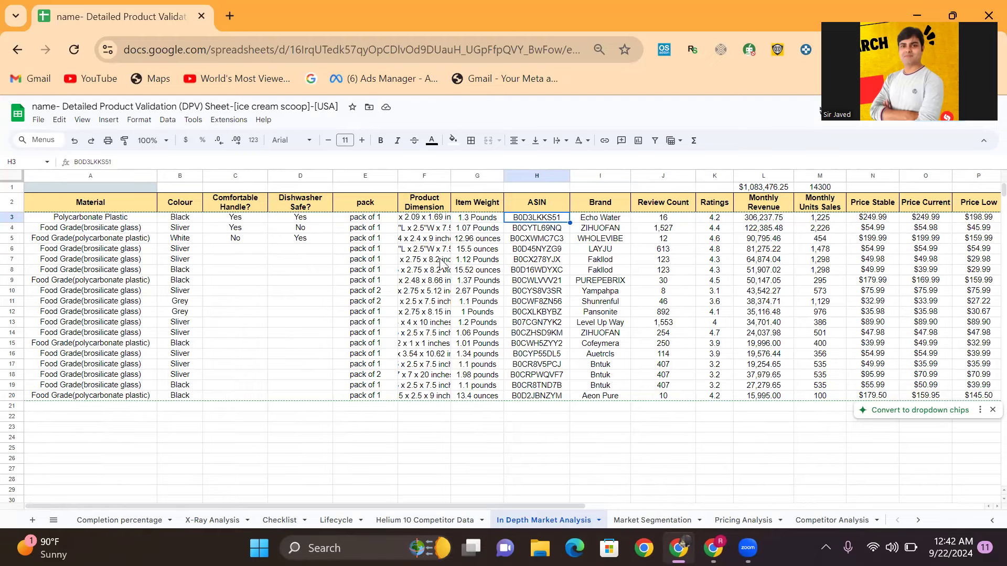
left_click(532, 229)
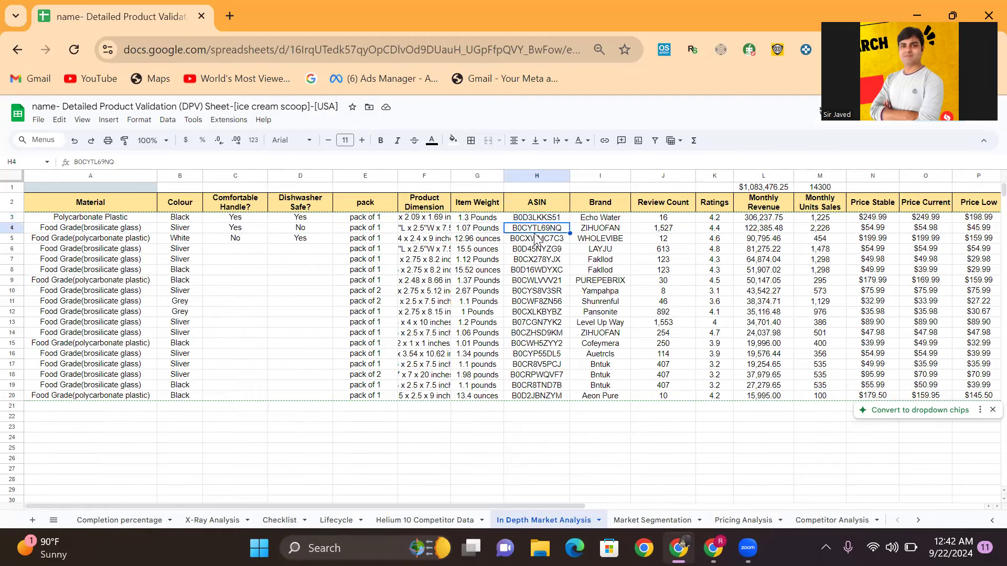
left_click(545, 240)
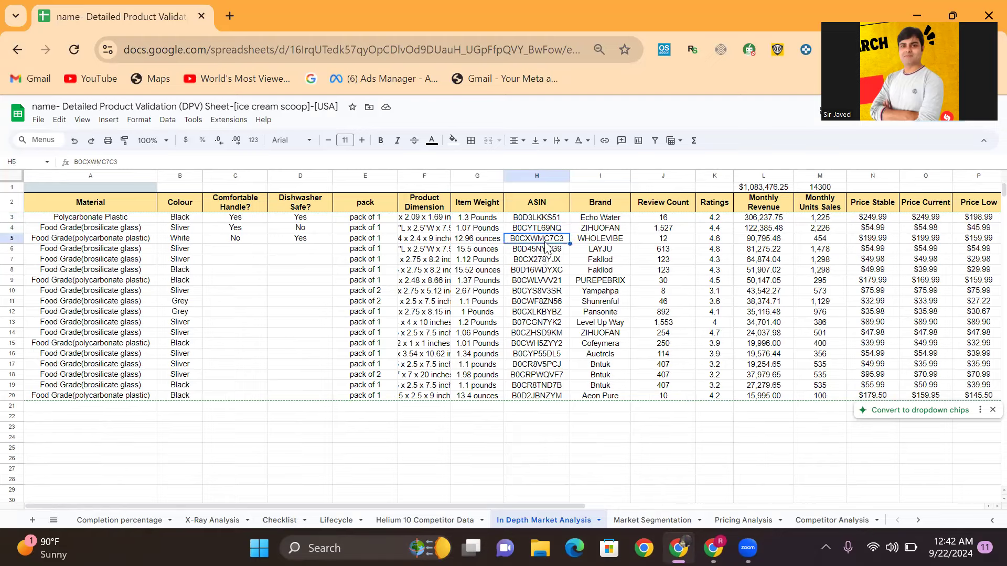
Review the remaining ASINs and the Price Stable column in In Depth Market Analysis.
left_click(548, 269)
left_click(543, 292)
left_click(541, 336)
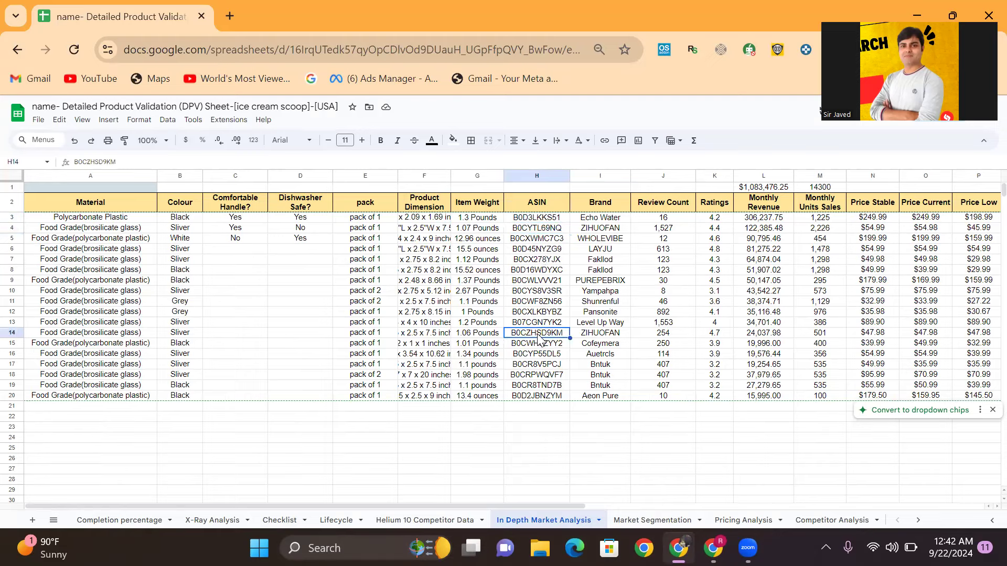
left_click(535, 365)
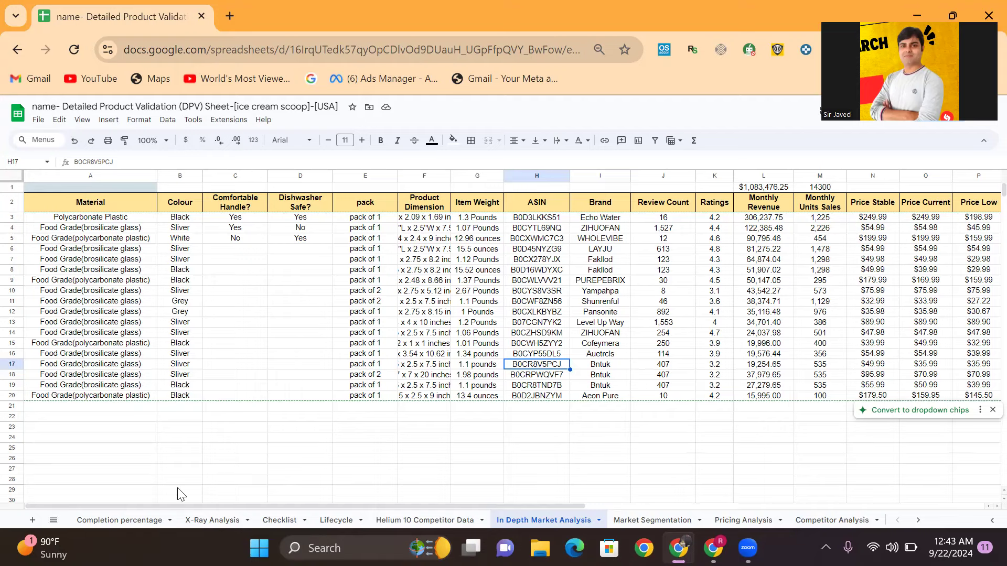
left_click_drag(198, 504, 337, 516)
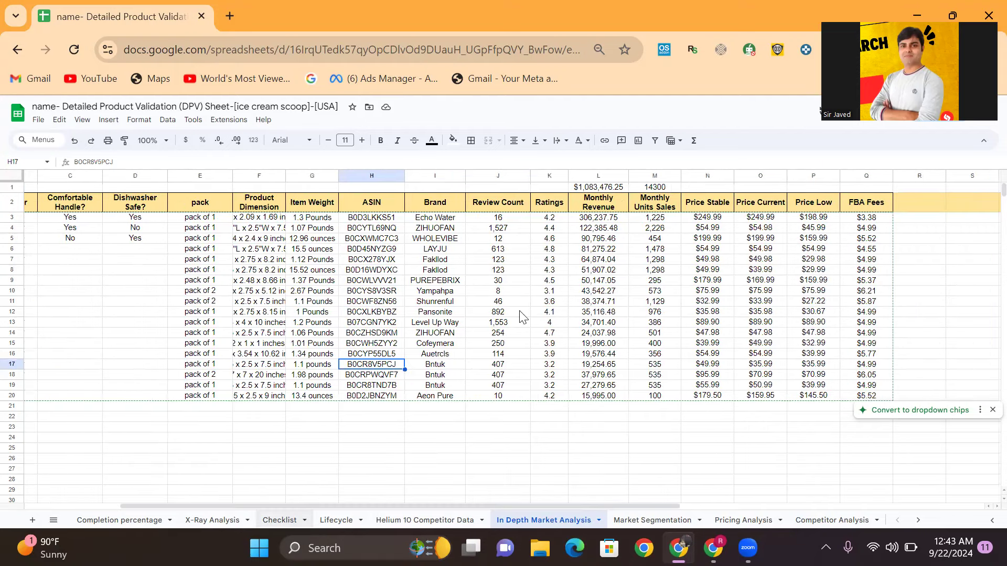
left_click(711, 218)
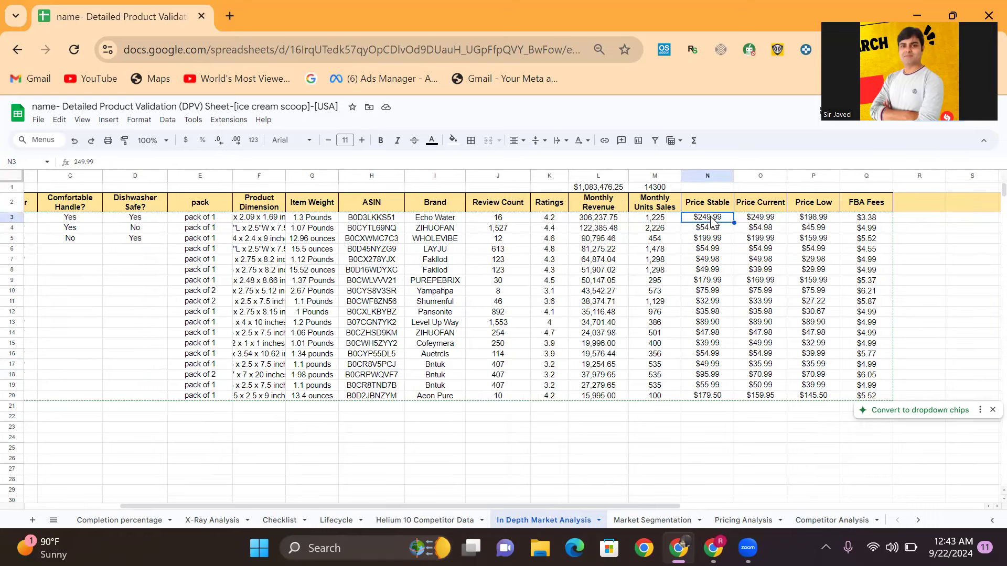
Limit the Spring Chef listing's Helium 10 chart to New Price over 1 Year, and return to the validation spreadsheet.
left_click(713, 548)
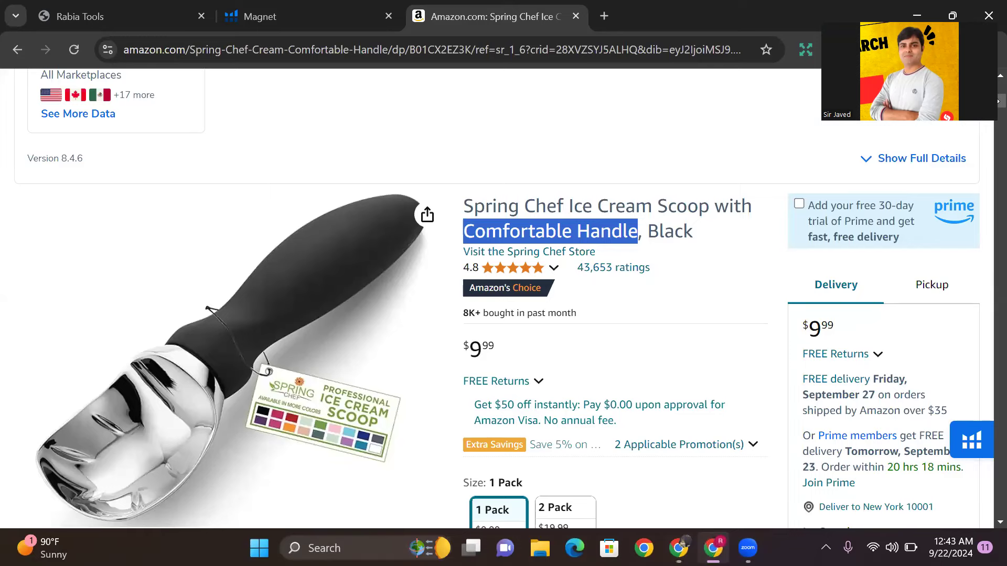
scroll(985, 152, "down", 10)
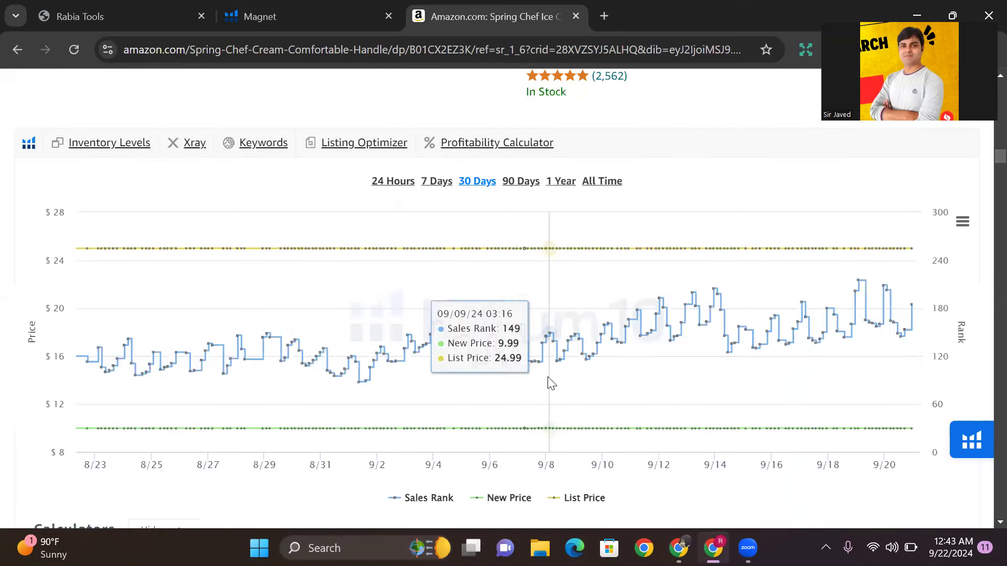
left_click(429, 498)
left_click(592, 499)
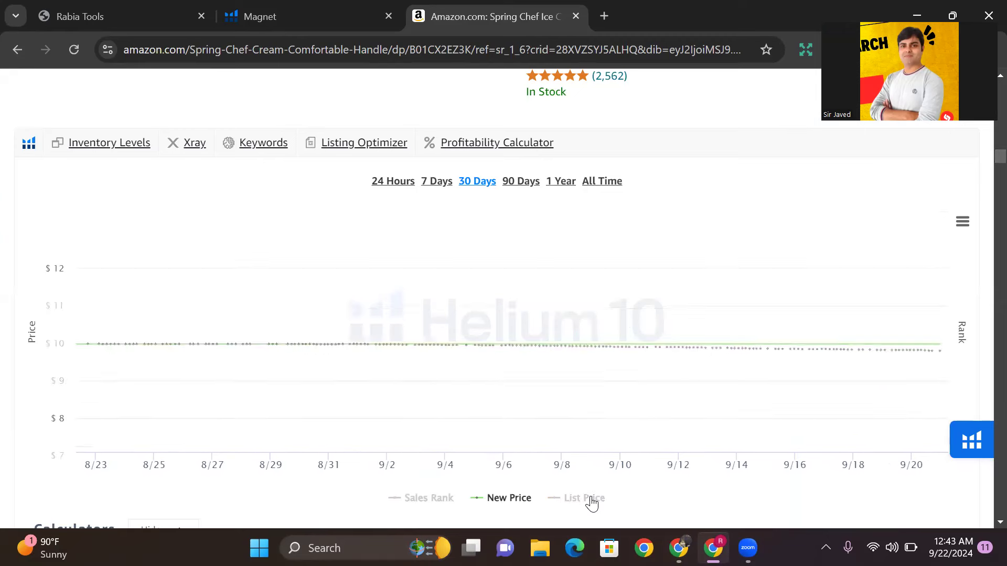
left_click(554, 183)
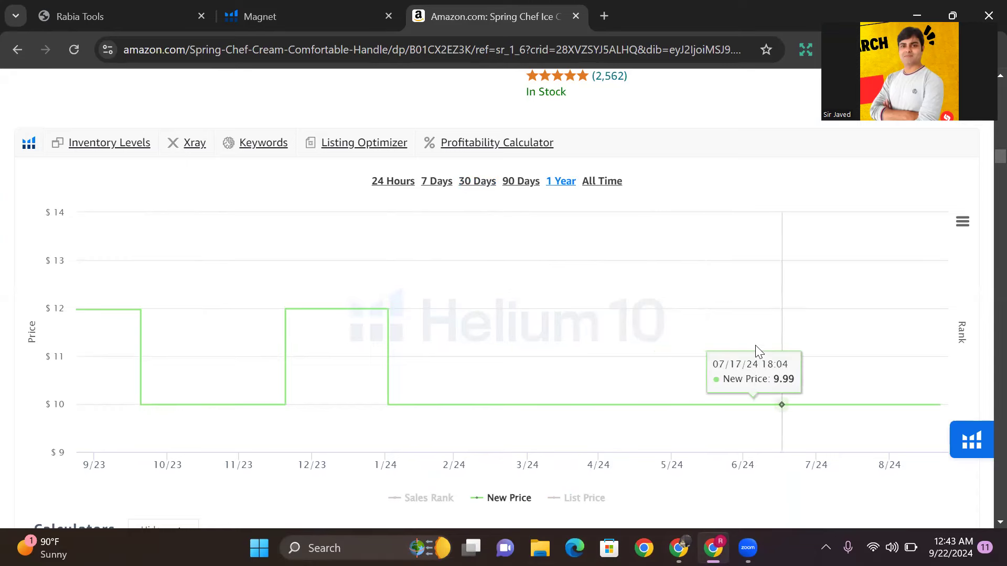
left_click(693, 542)
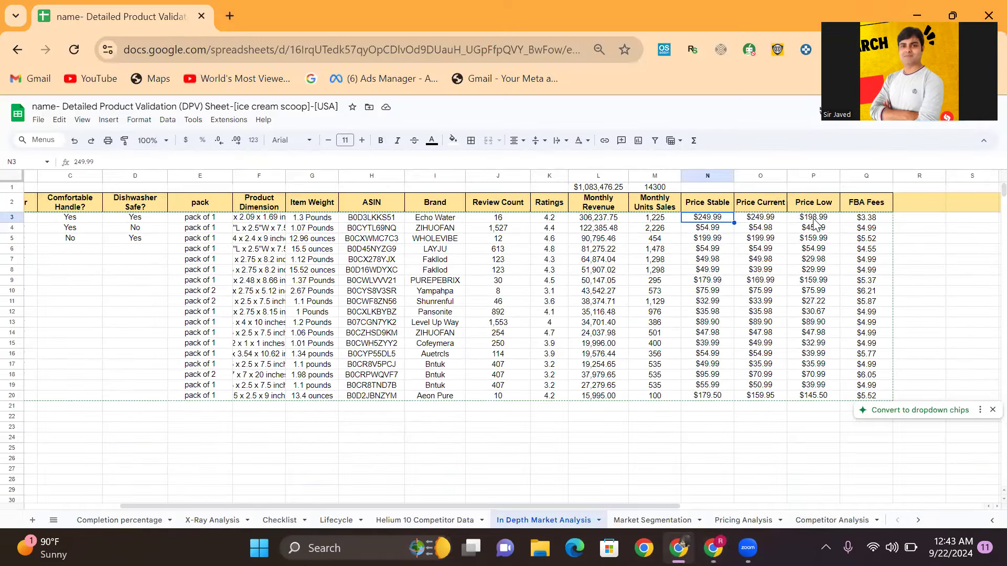
Switch to the Spring Chef listing, open its Profitability Calculator and highlight the FBA fee.
mouse_move(683, 542)
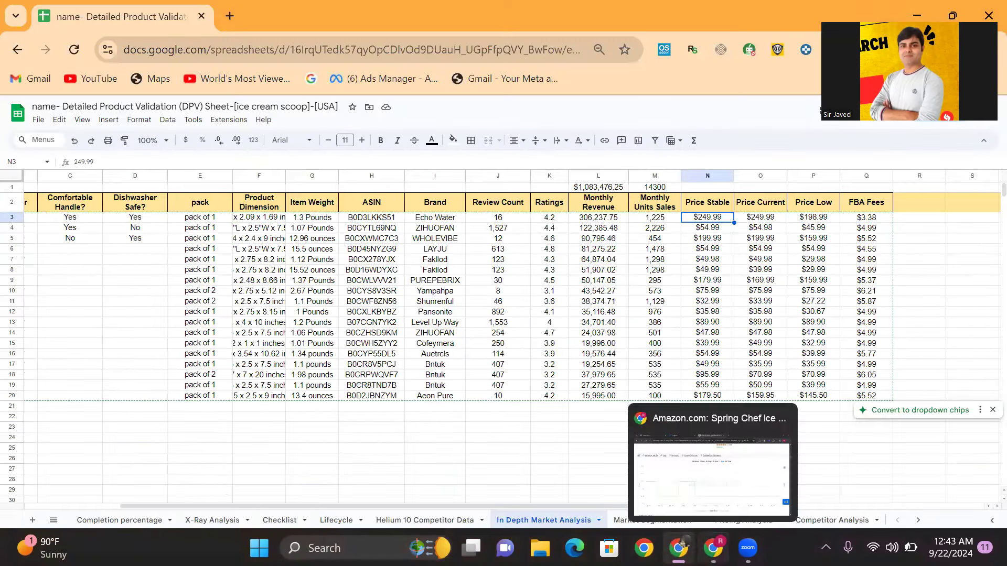
left_click(712, 472)
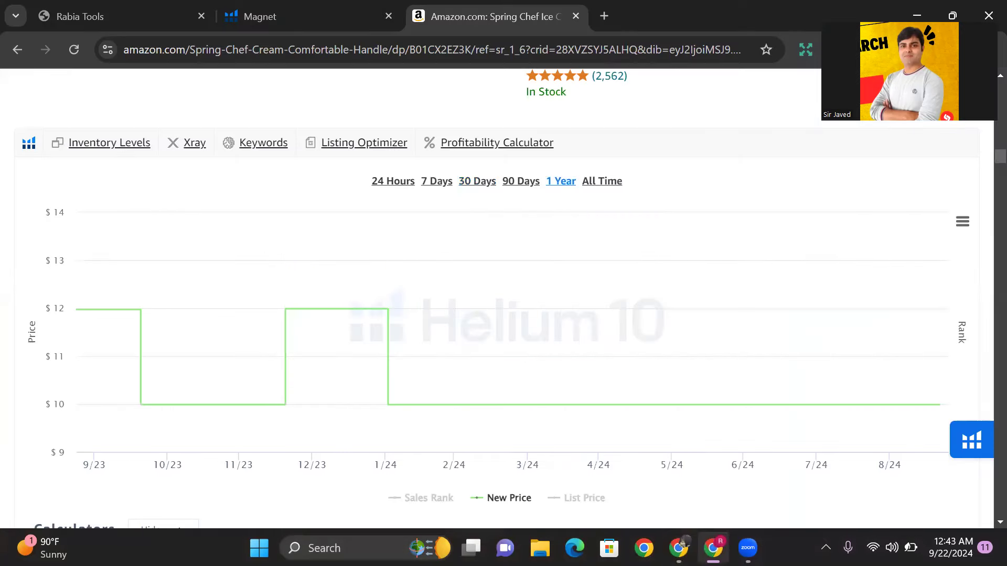
left_click(971, 446)
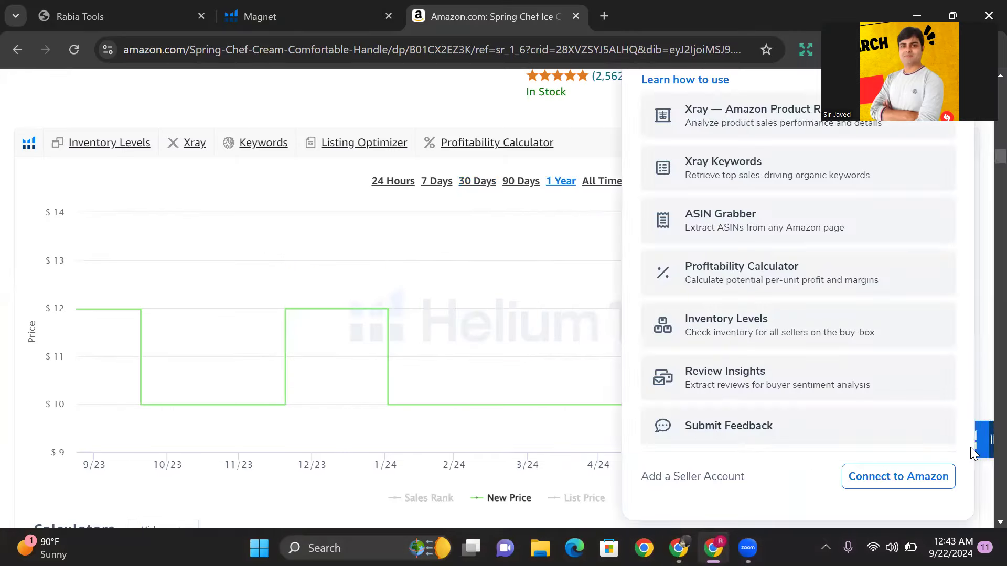
left_click(768, 298)
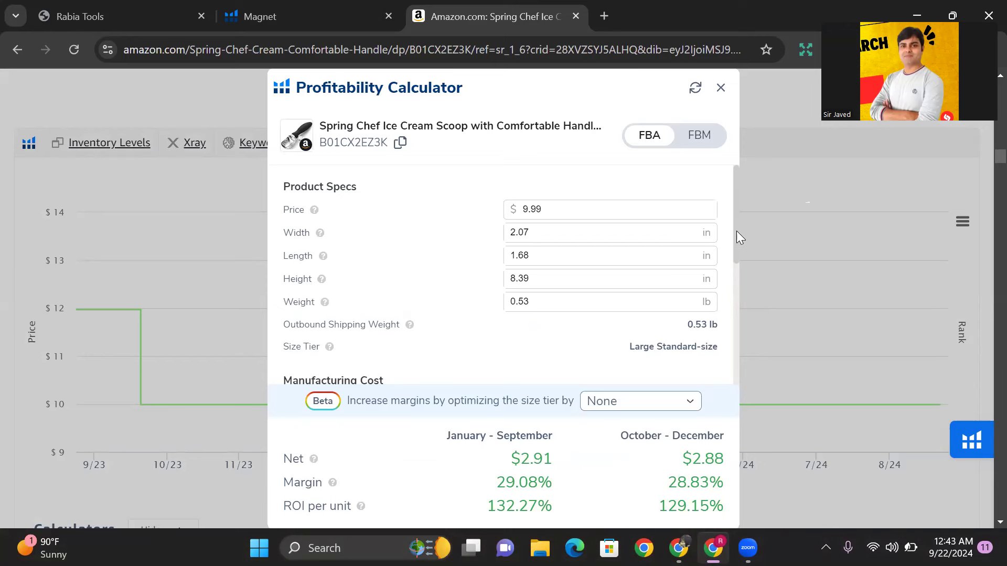
left_click_drag(735, 230, 736, 350)
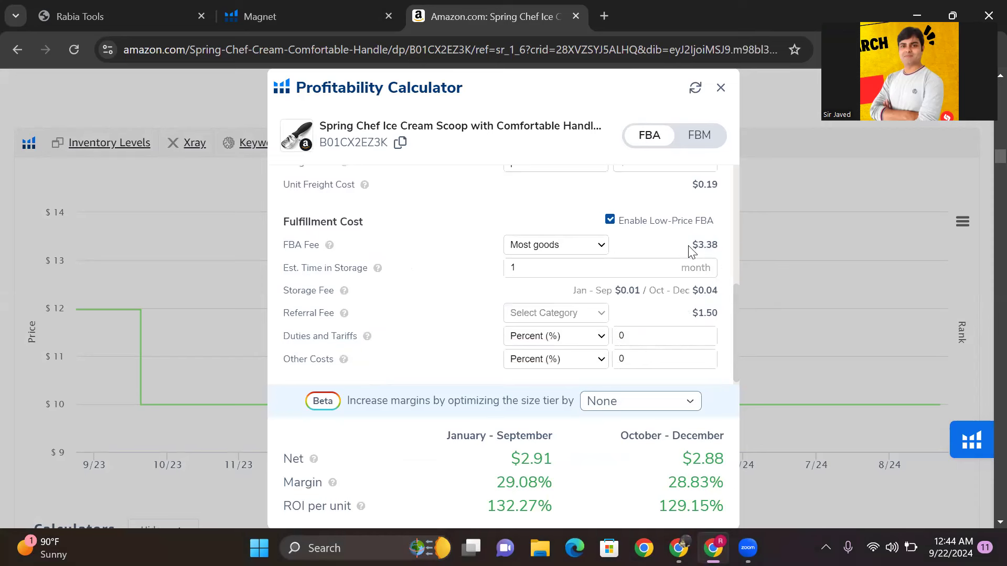
left_click_drag(690, 244, 718, 245)
Switch back to the validation spreadsheet and enter "no" under Comfortable Handle? in rows 6 to 8.
left_click(679, 548)
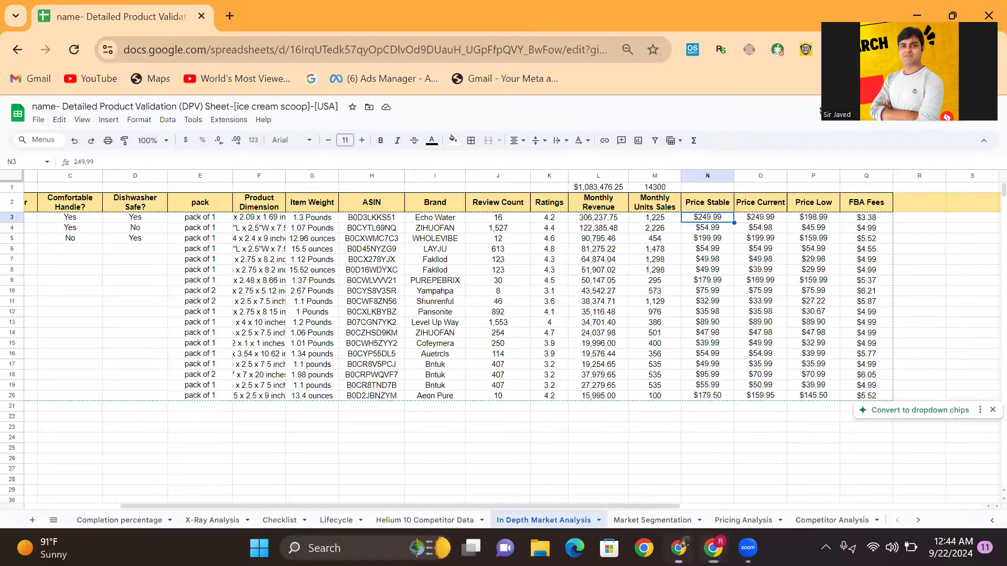
left_click(679, 548)
left_click(678, 548)
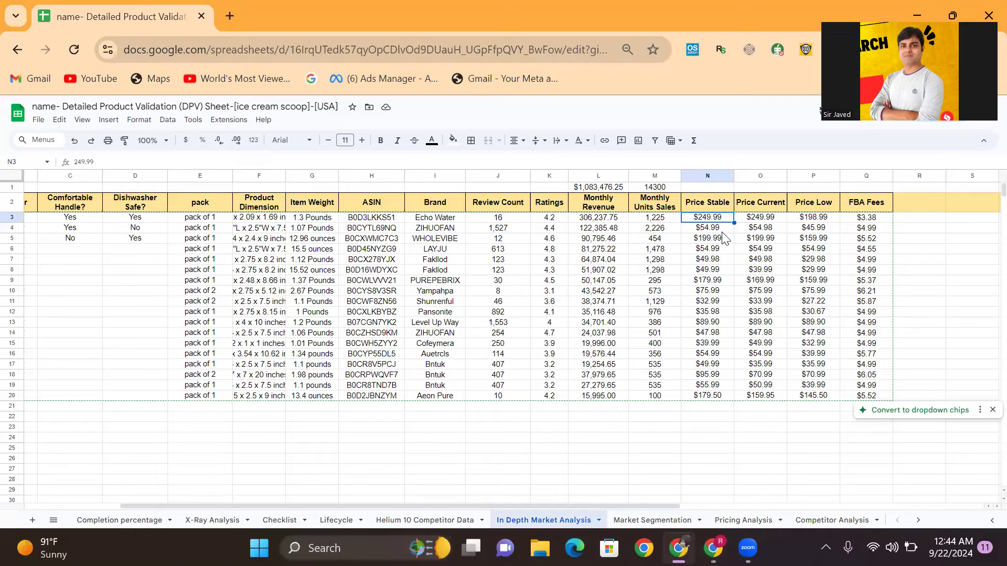
left_click_drag(484, 506, 358, 497)
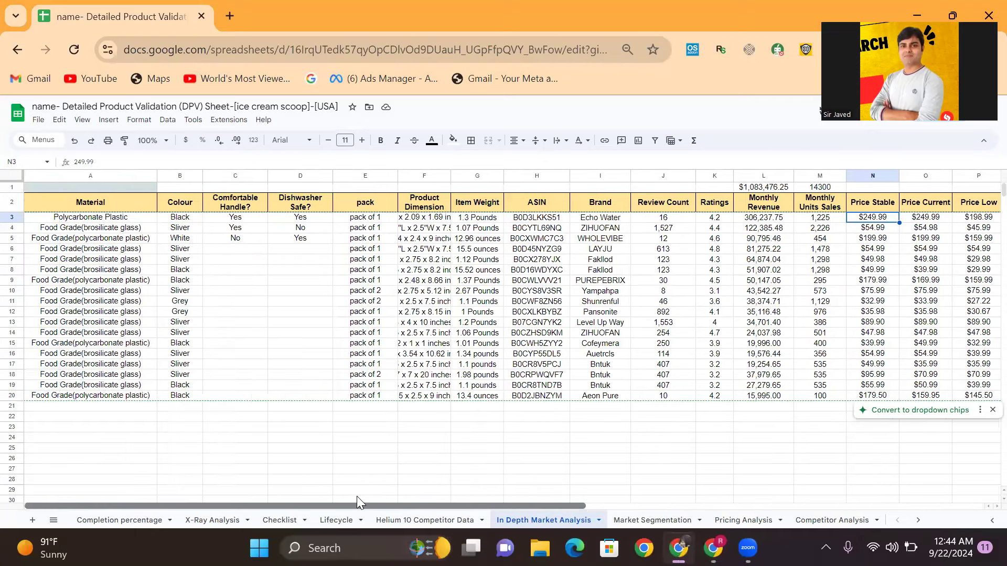
left_click(257, 251)
type("no")
key("Return")
type("no")
key("Return")
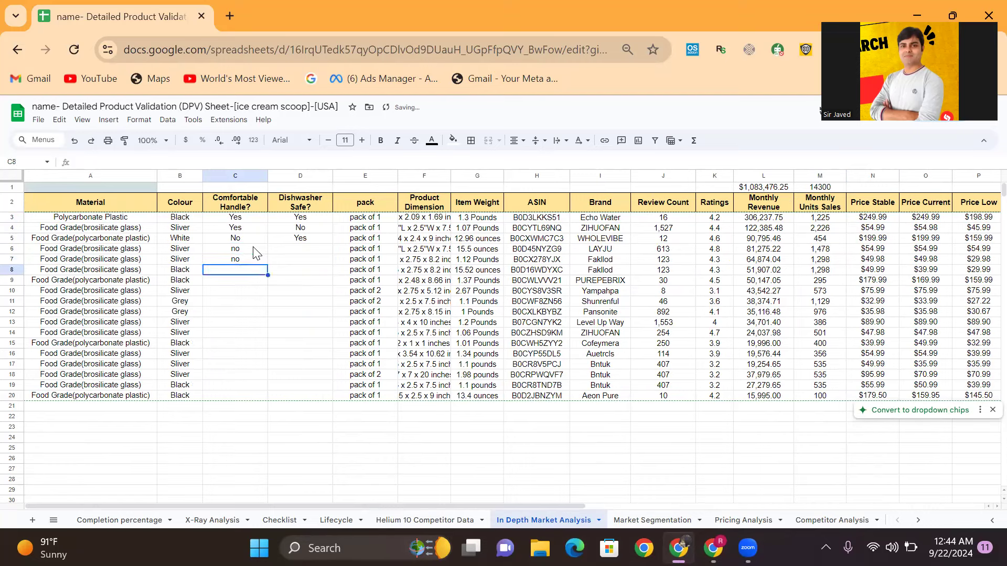
type("no")
Under Comfortable Handle?, enter "no" in row 10 and "yes" in row 9.
left_click(240, 294)
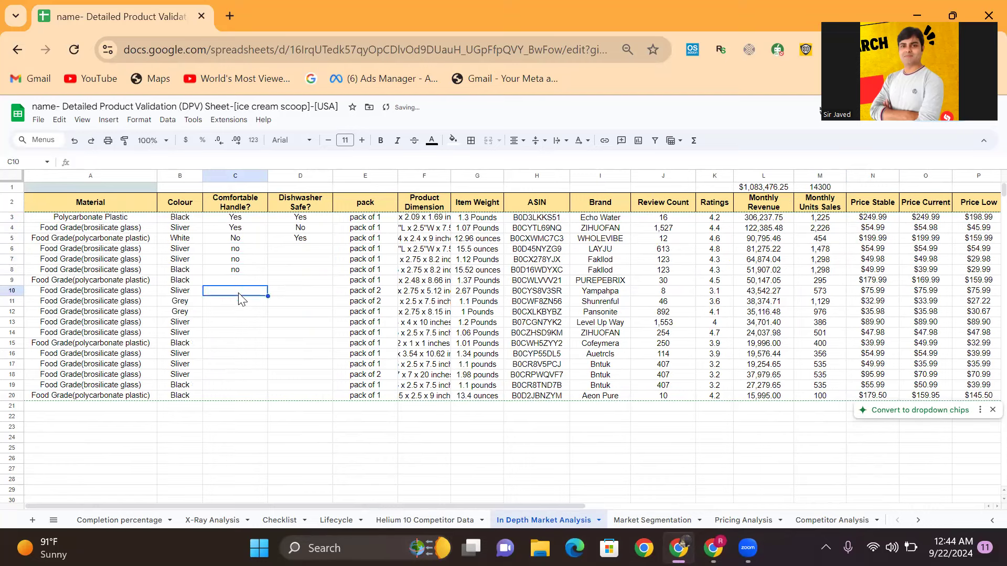
type("no")
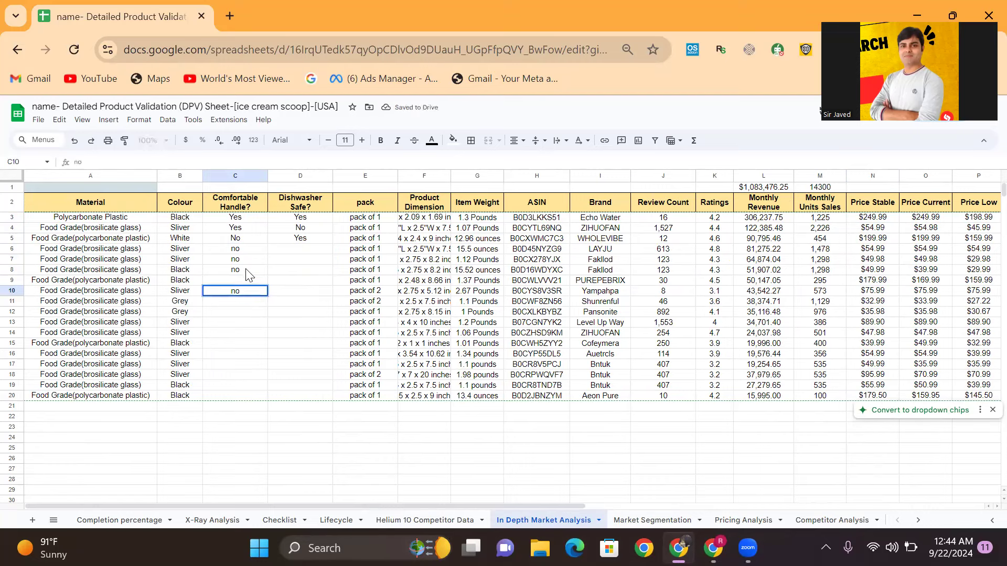
key("Up")
type("yes")
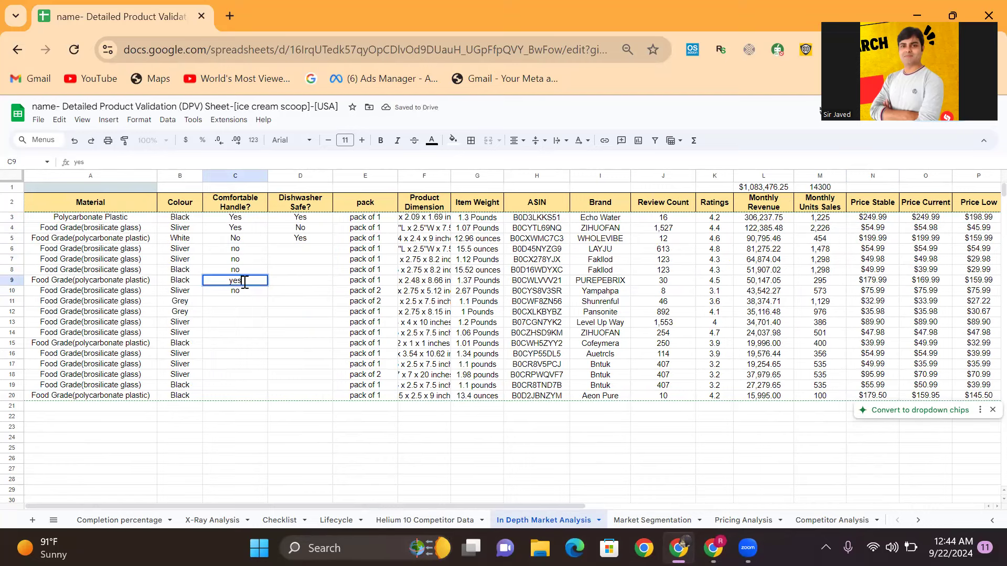
Enter "yes" under Comfortable Handle? in row 11 and fill it down through row 20.
left_click(246, 306)
type("yes")
left_click(250, 336)
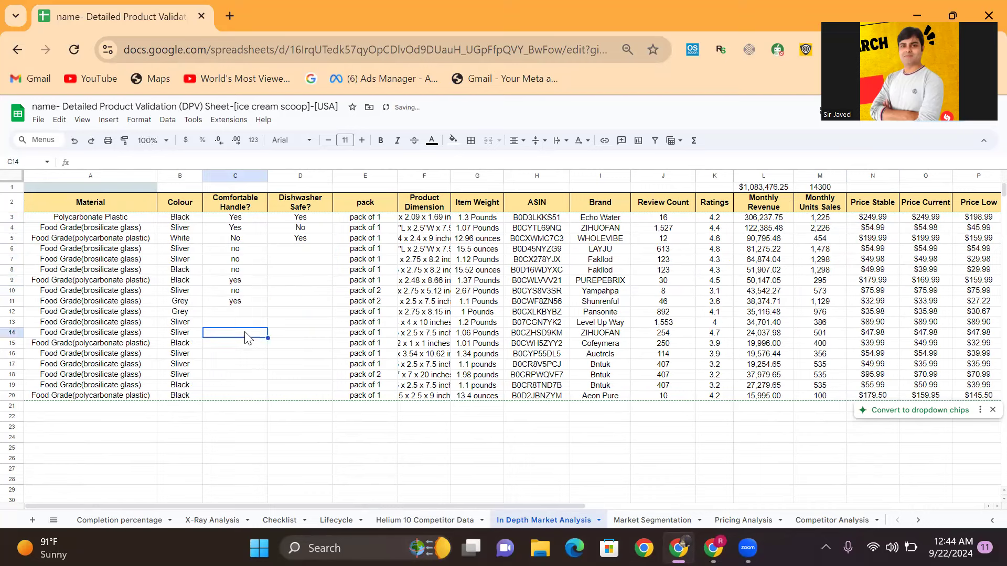
left_click(262, 303)
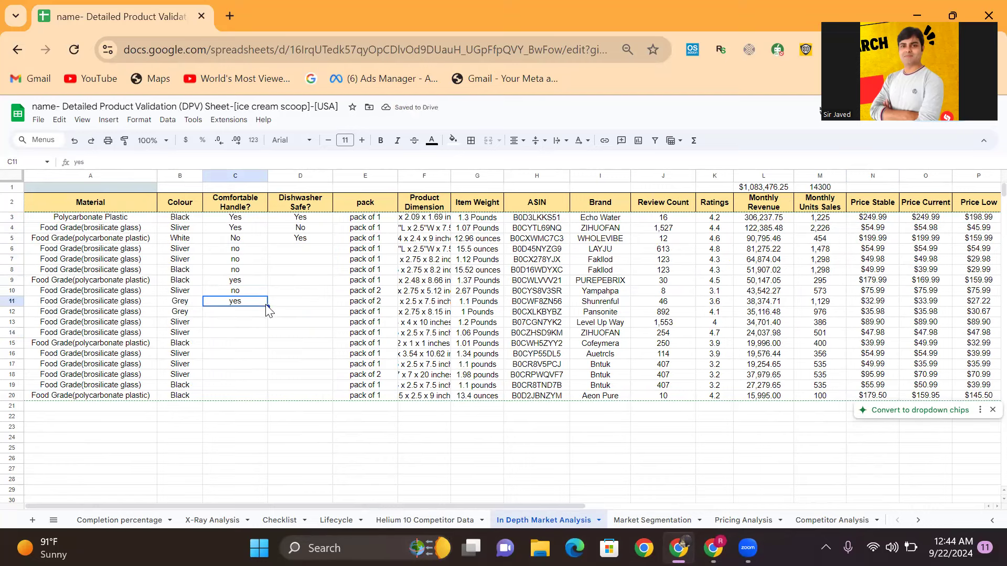
left_click_drag(268, 306, 254, 394)
left_click(299, 354)
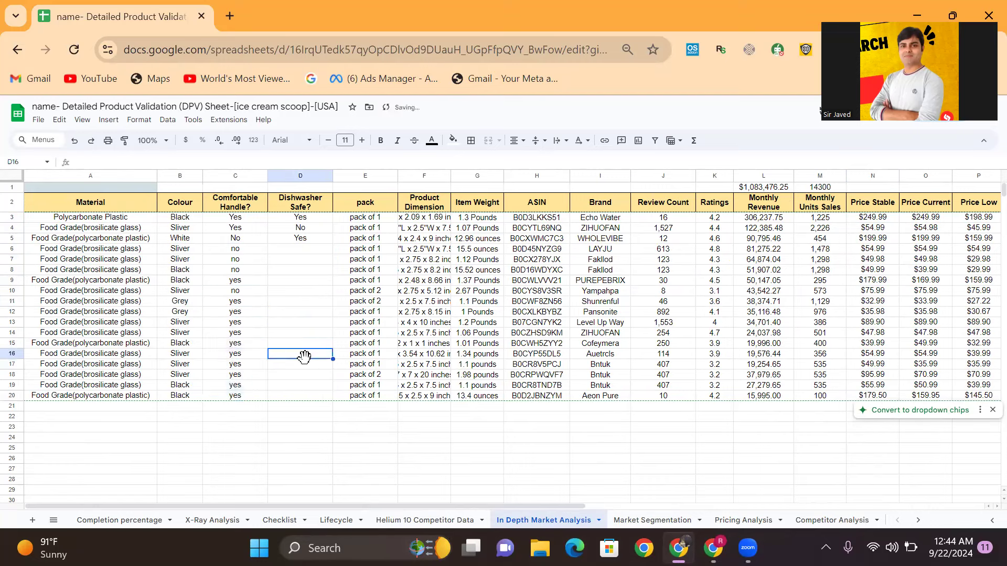
Check several ASINs and enter "no" under Dishwasher Safe? in rows 6 to 8.
left_click(316, 252)
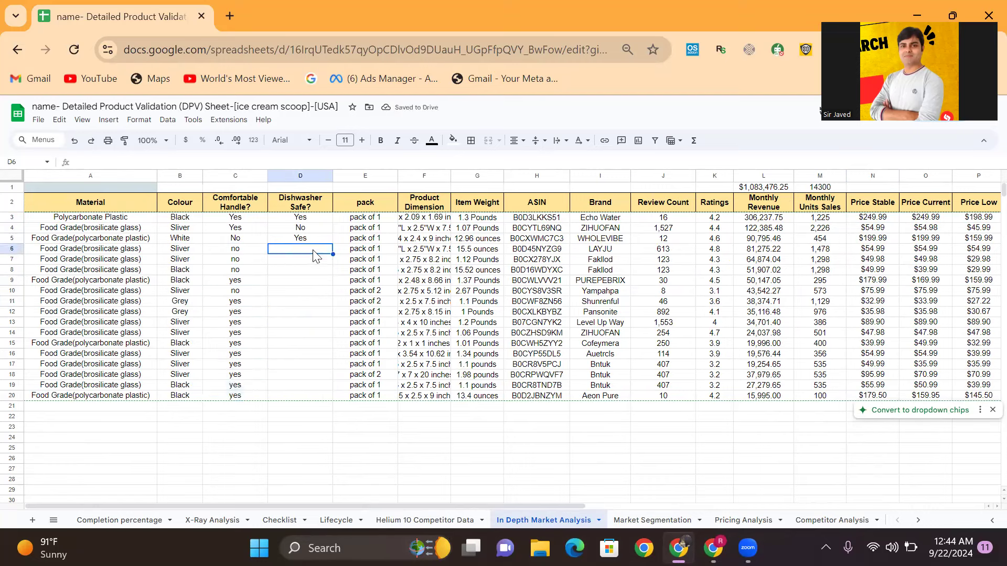
left_click(547, 250)
left_click(534, 271)
left_click(540, 313)
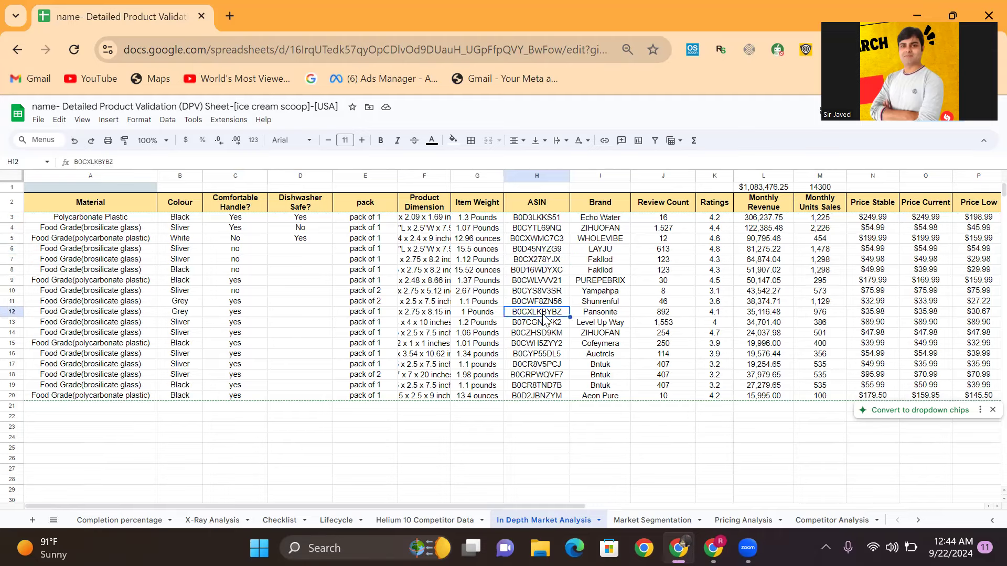
left_click(304, 254)
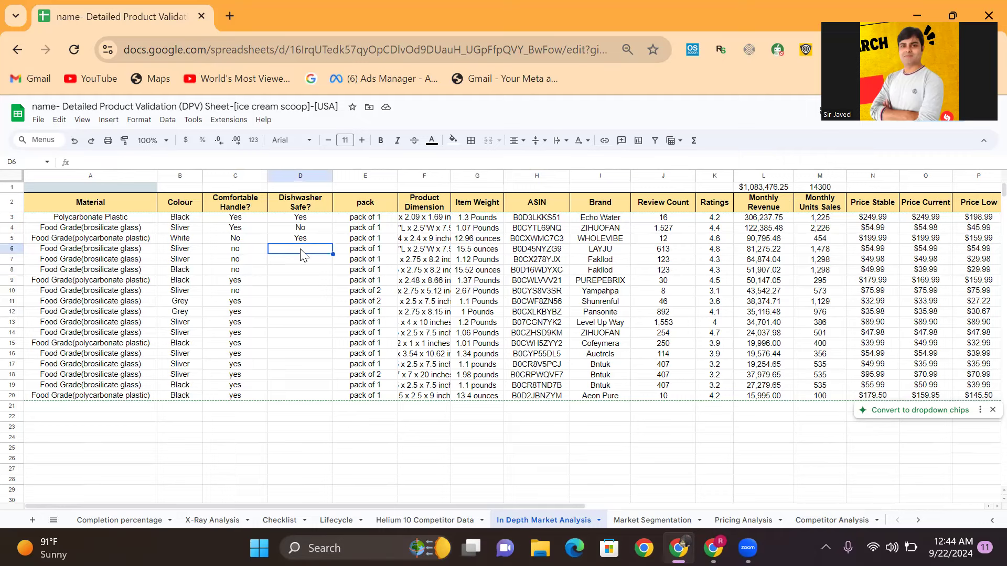
type("y")
key("BackSpace")
key("BackSpace")
type("no")
left_click(310, 267)
type("no")
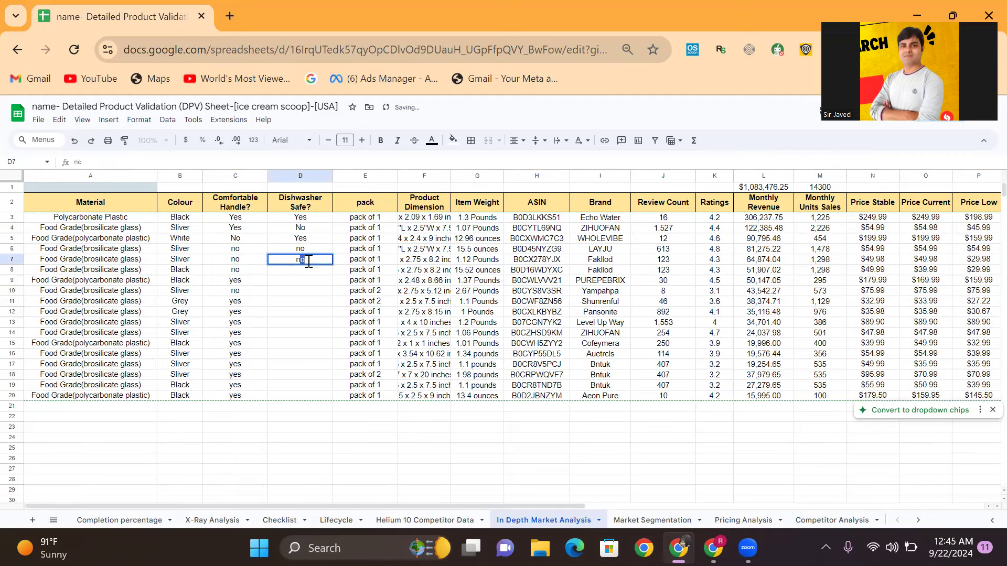
left_click(303, 269)
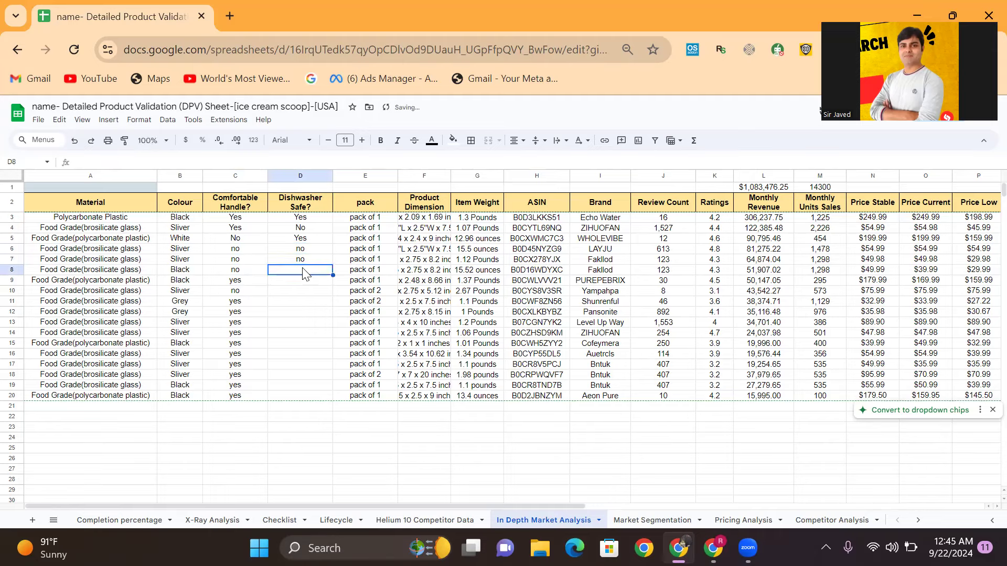
type("no")
Enter "yes" under Dishwasher Safe? in row 9 and fill it down through row 20.
left_click(302, 282)
type("yes")
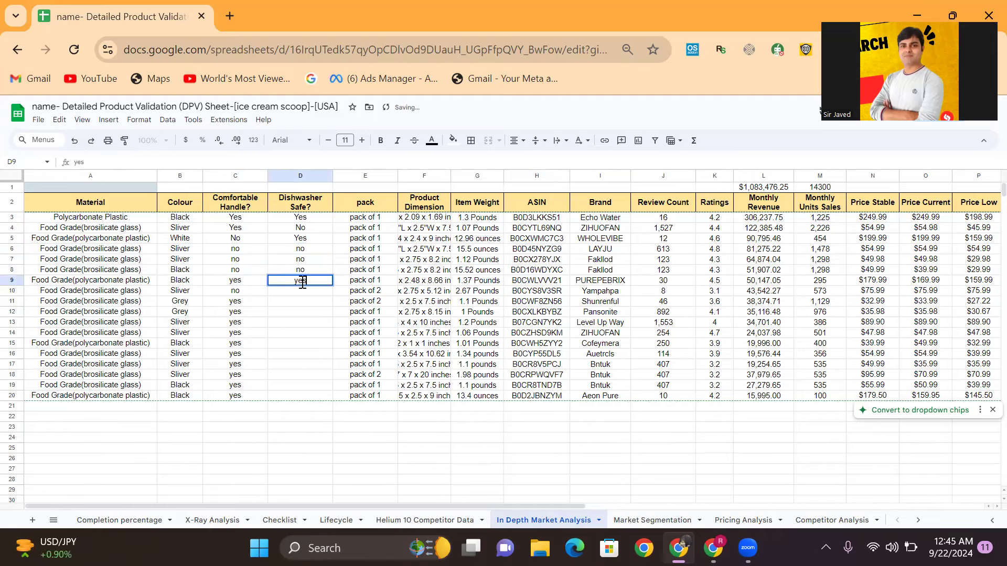
left_click(330, 302)
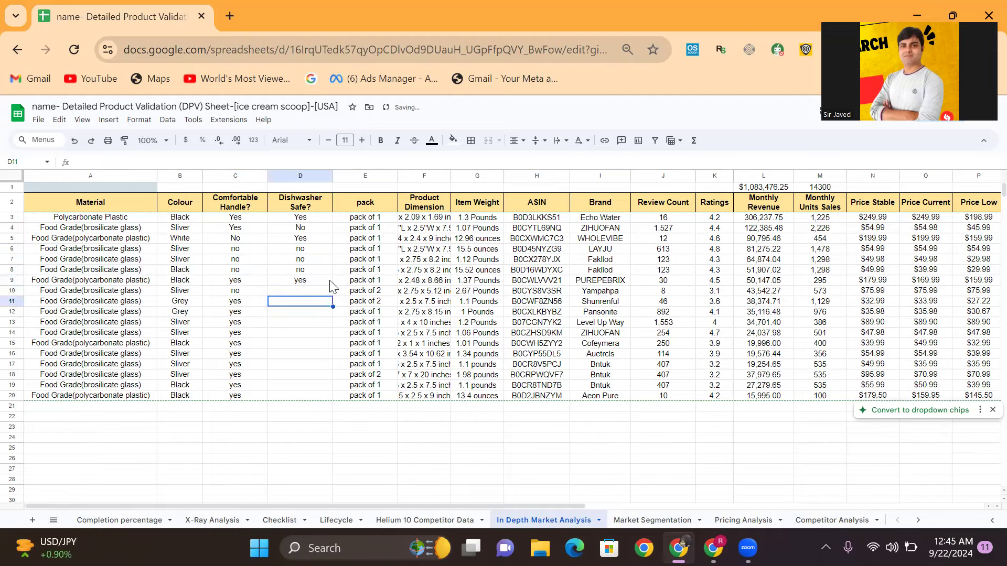
left_click(330, 284)
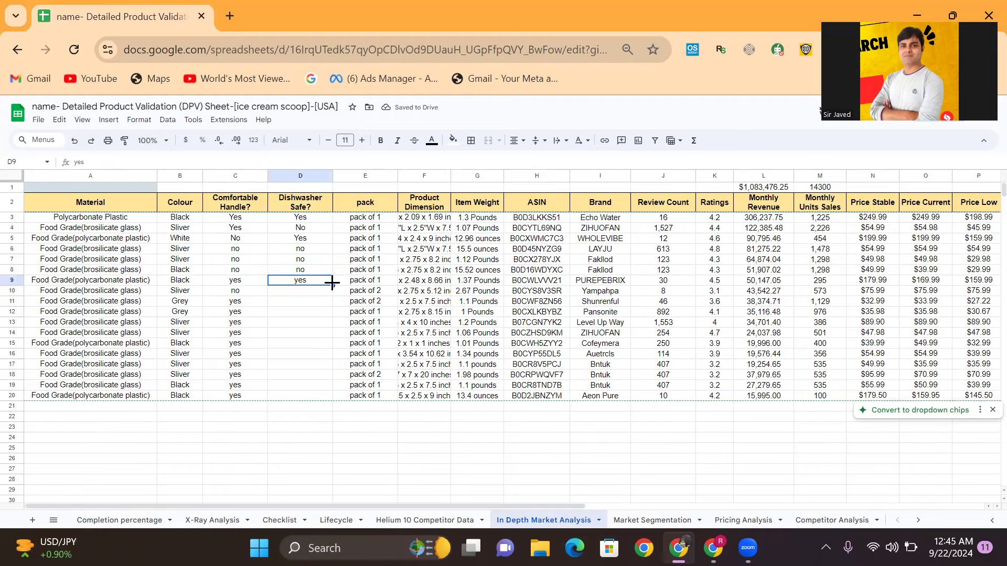
left_click_drag(332, 284, 328, 408)
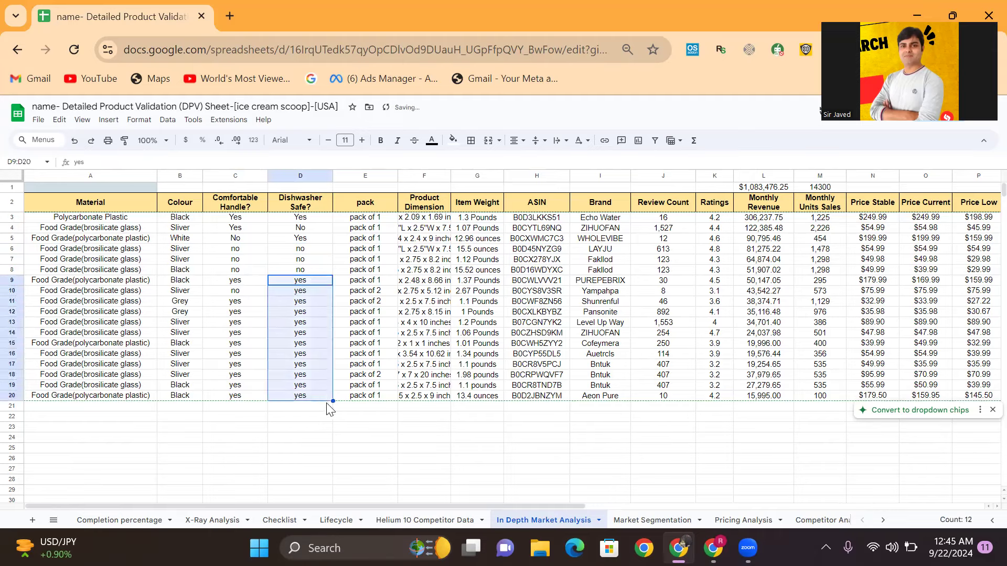
left_click(359, 417)
mouse_move(504, 507)
left_mouse_down()
mouse_move(665, 477)
mouse_move(515, 495)
left_mouse_up()
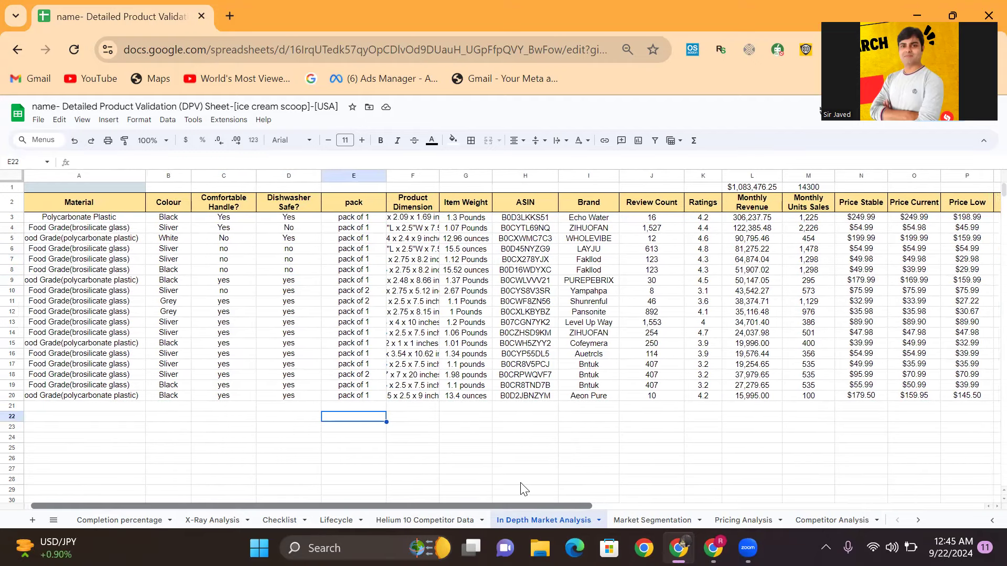
scroll(540, 491, "right", 3)
scroll(608, 493, "left", 2)
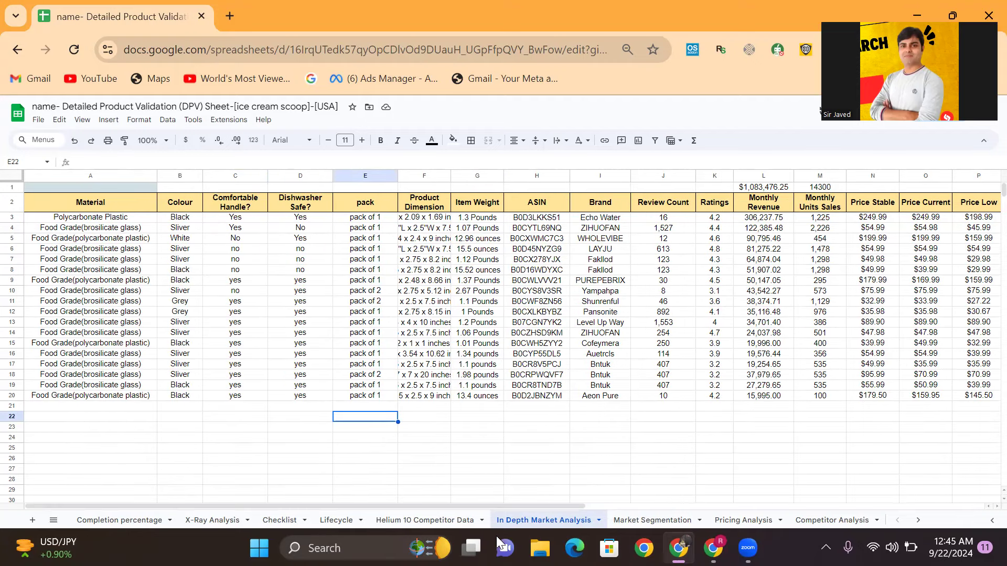
Fit the Product Dimension column's width to its contents and review the columns through FBA Fees.
double_click(448, 175)
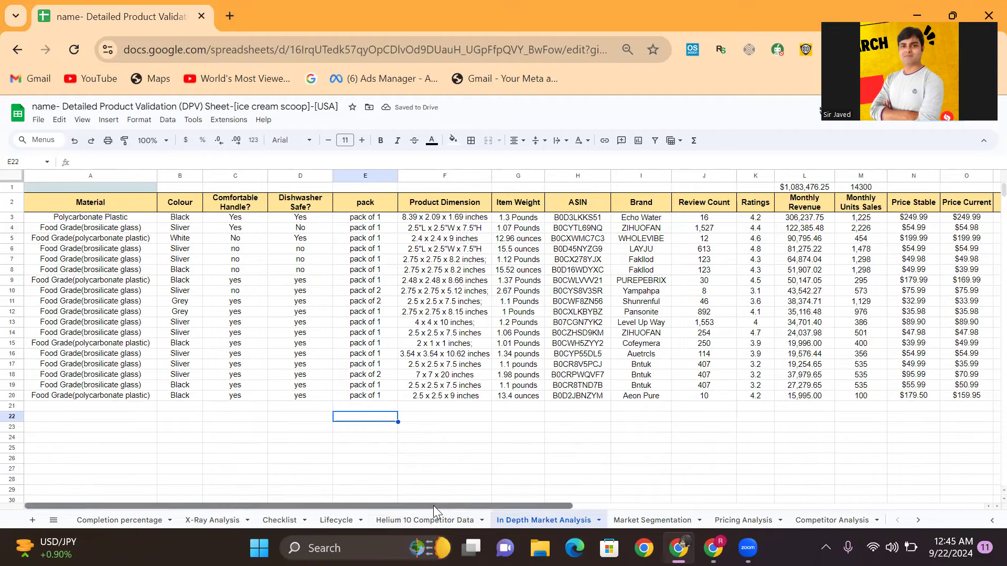
scroll(433, 506, "right", 1)
left_click_drag(497, 500, 529, 522)
scroll(504, 315, "left", 2)
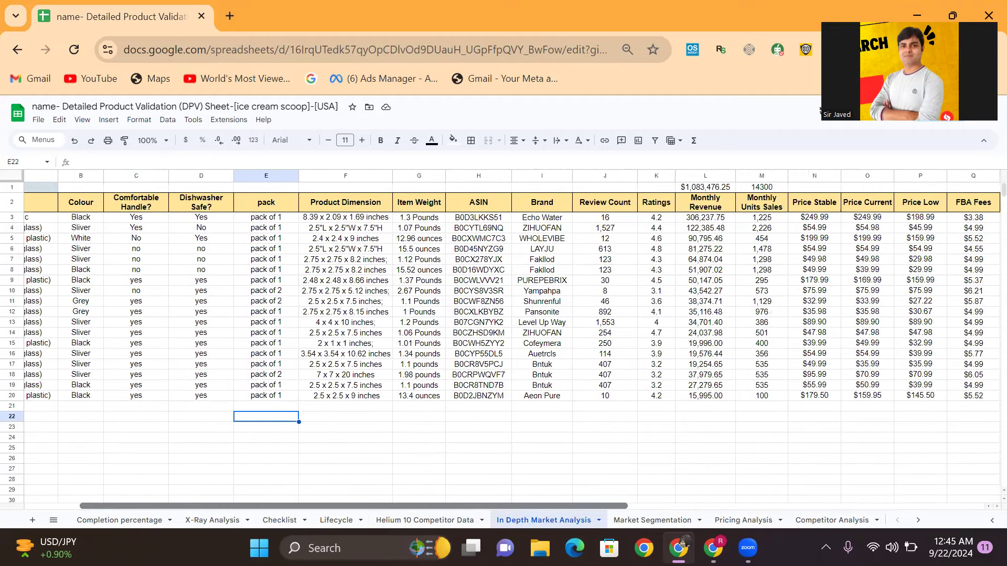
scroll(512, 340, "left", 3)
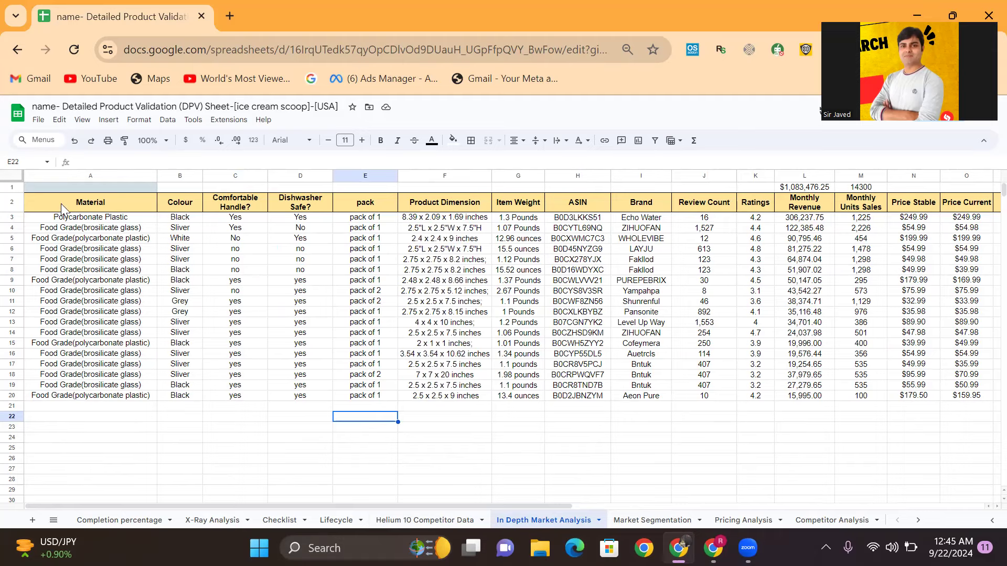
Create a pivot table on a new sheet from A2:Q20 of In Depth Market Analysis and check its fields against the source columns.
left_click_drag(61, 205, 180, 238)
left_click_drag(257, 262, 912, 404)
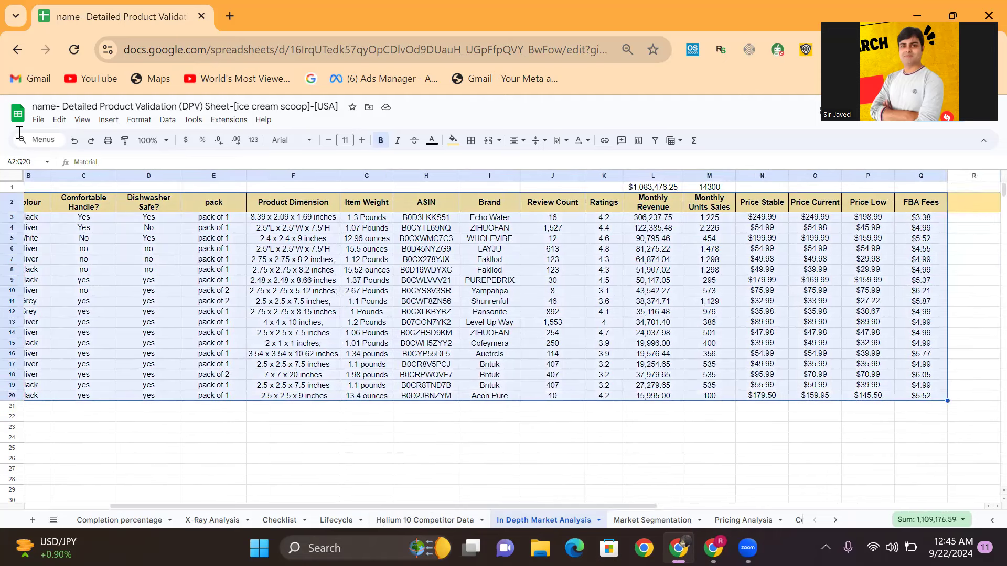
left_click(108, 120)
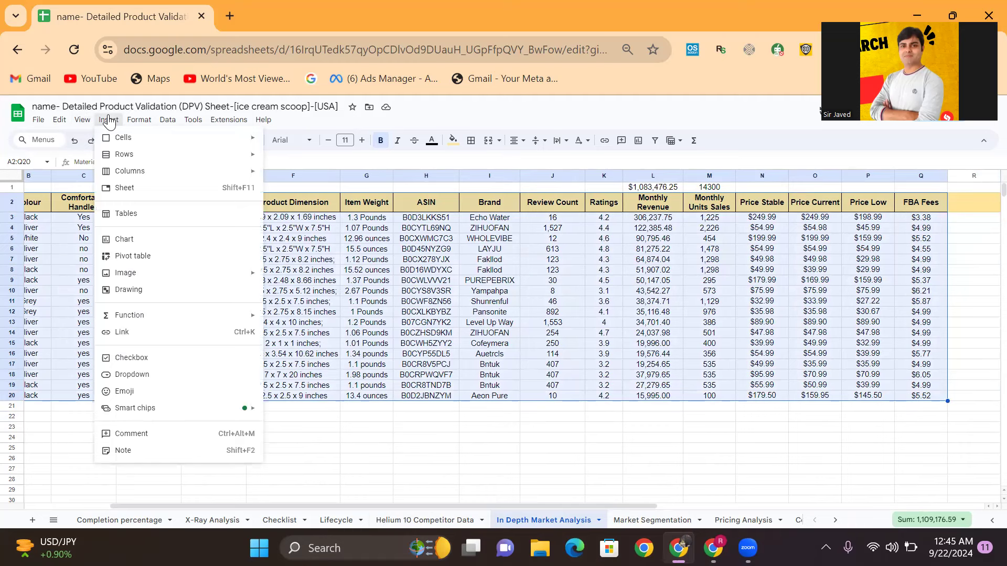
left_click(157, 258)
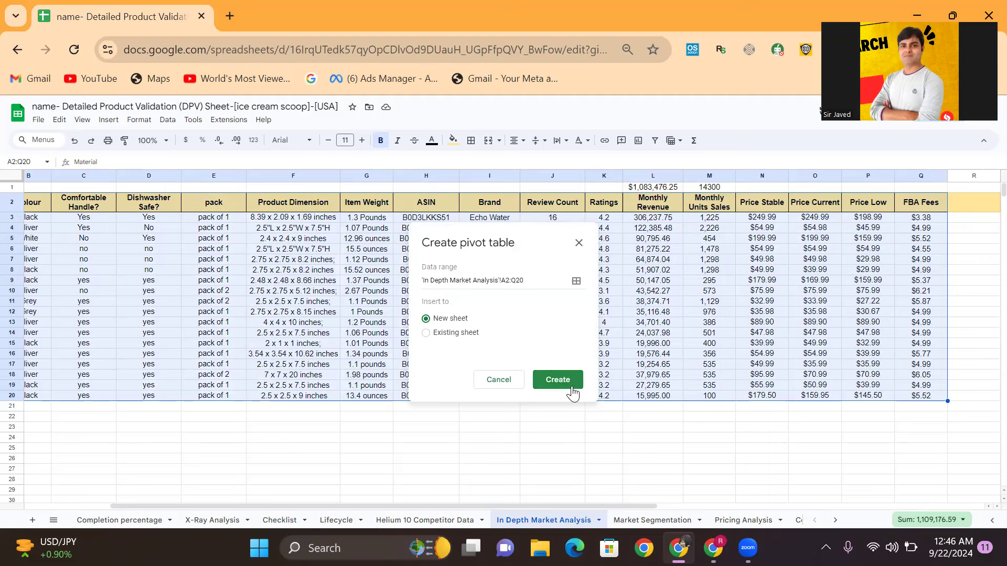
left_click(557, 380)
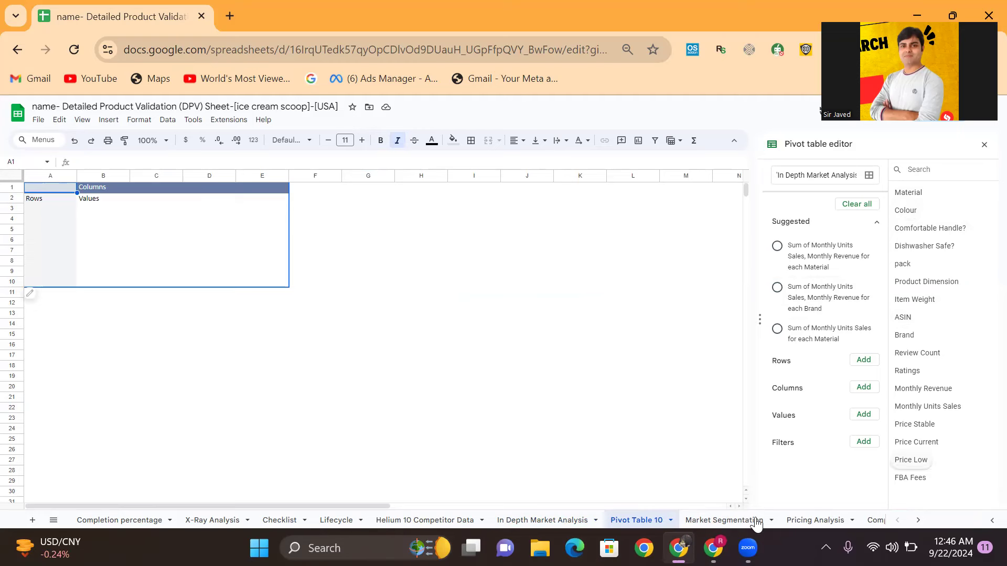
left_click(558, 520)
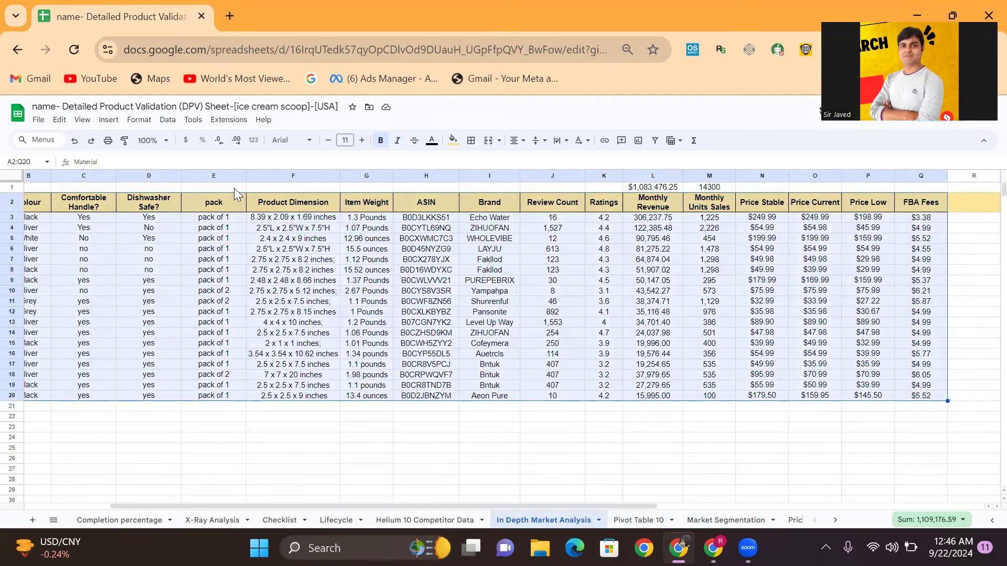
left_click(638, 520)
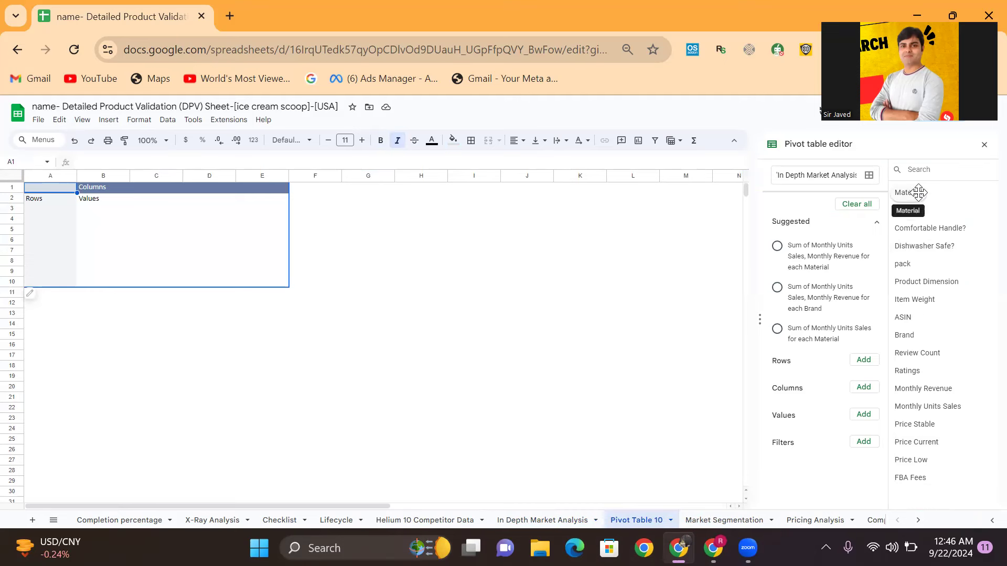